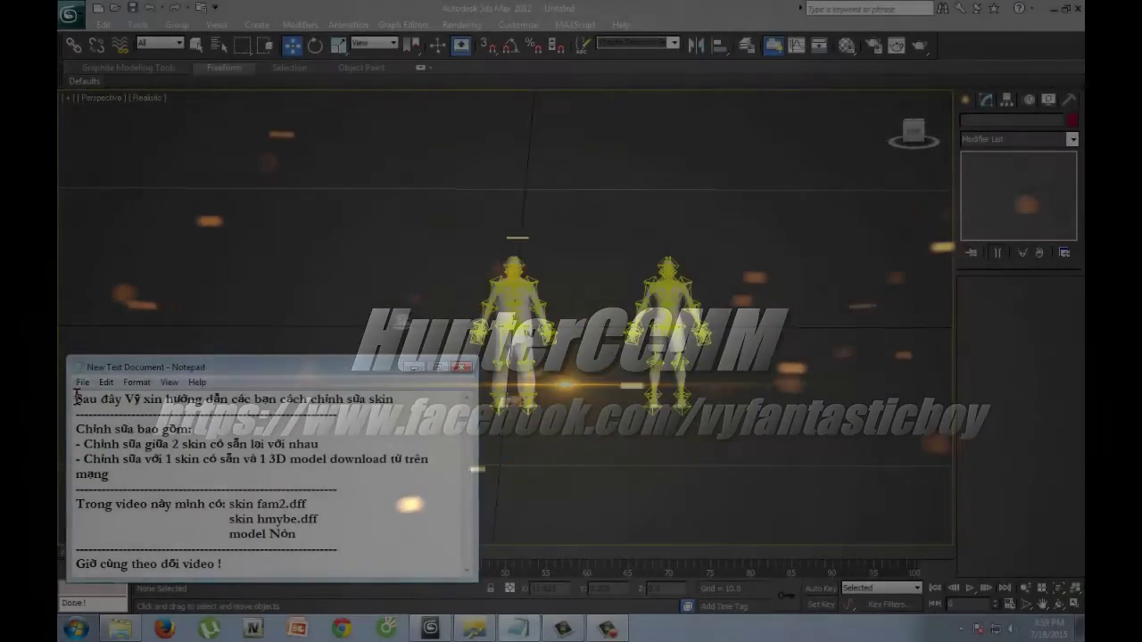
Highlight the opening lines of the tutorial notes in Notepad, including 'Chỉnh sửa bao gồm'
drag(76, 399, 390, 416)
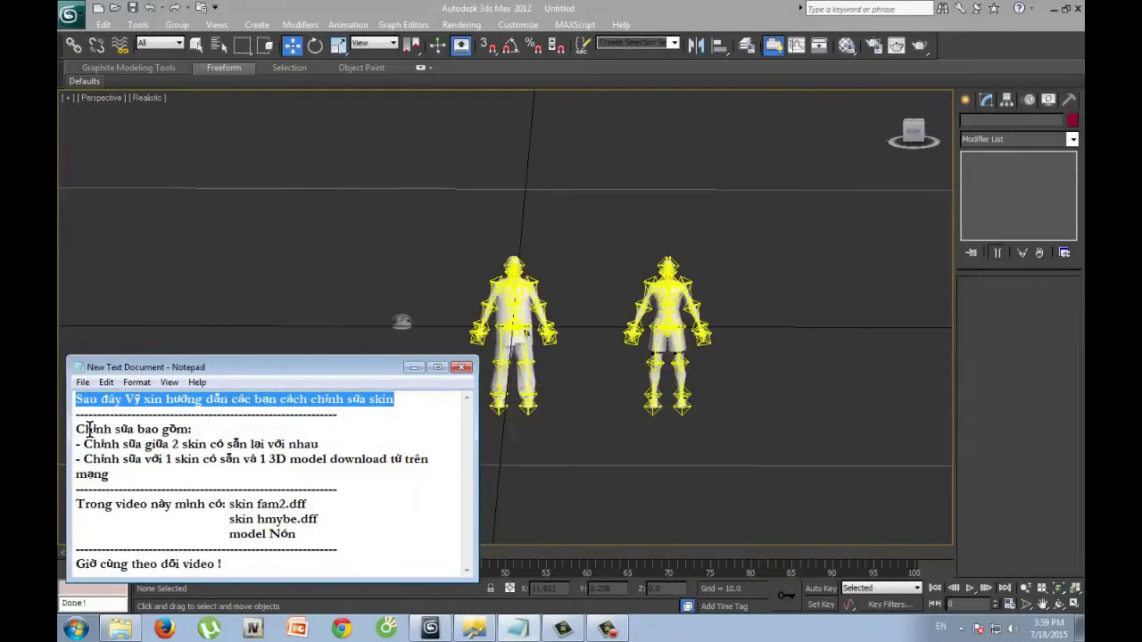
mouse_move(75, 429)
mouse_down()
mouse_move(319, 444)
mouse_move(433, 468)
mouse_move(428, 484)
mouse_up()
click(414, 486)
Go over the file list (skin fam2.dff, skin hmybe.dff) and closing line, then return to 3ds Max
mouse_move(116, 512)
mouse_down()
mouse_move(223, 533)
mouse_move(310, 504)
mouse_up()
click(326, 510)
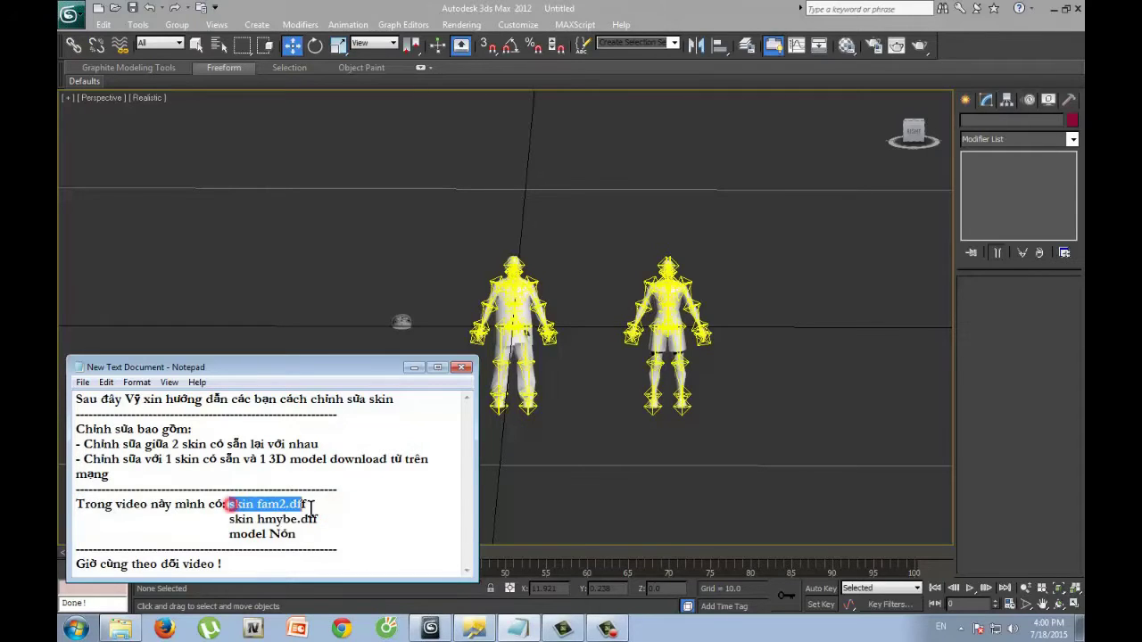
mouse_move(230, 519)
mouse_down()
mouse_move(316, 519)
mouse_move(226, 533)
mouse_up()
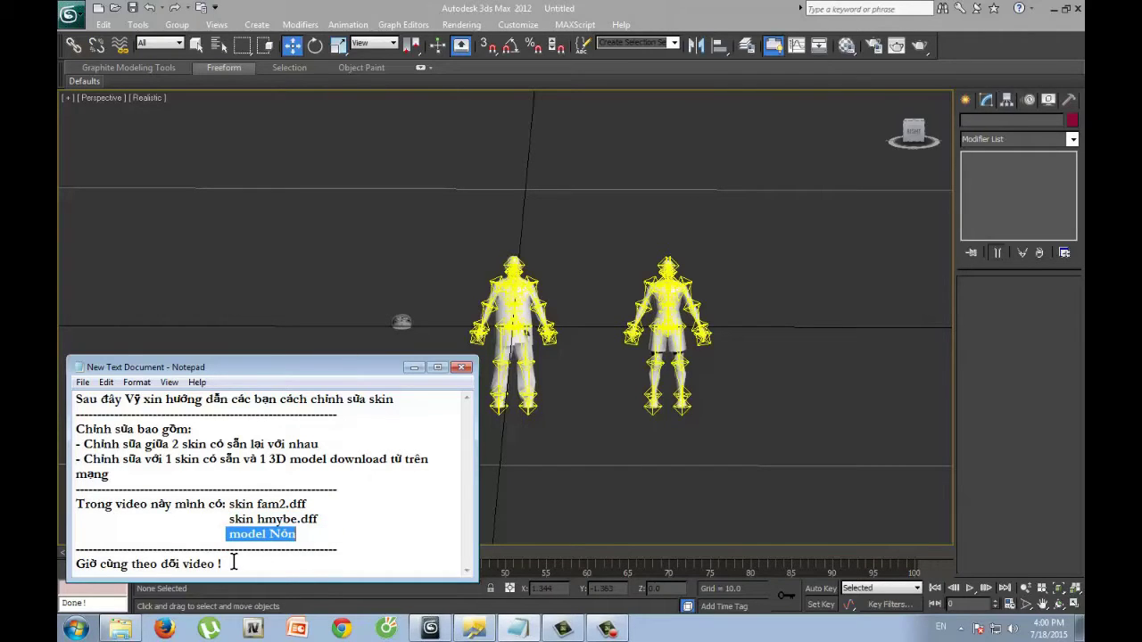
drag(233, 562, 75, 564)
click(317, 476)
click(419, 379)
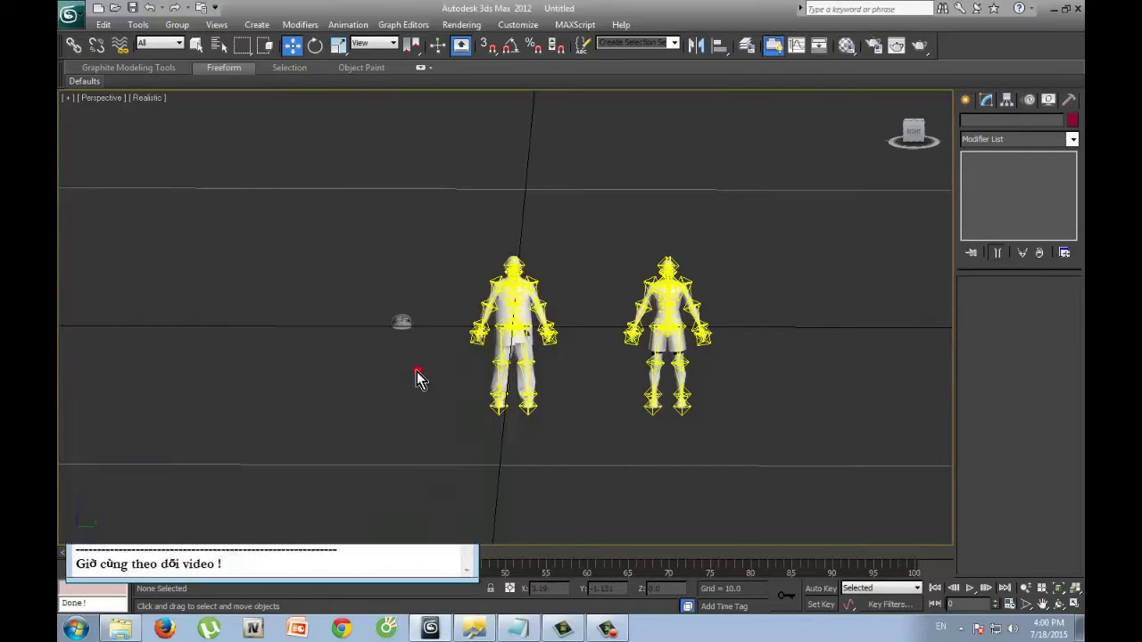
Raise the cap model (Plane001) and slide it toward the left character's head
scroll(453, 376, up, 3)
scroll(453, 376, up, 4)
middle_drag(517, 321, 533, 375)
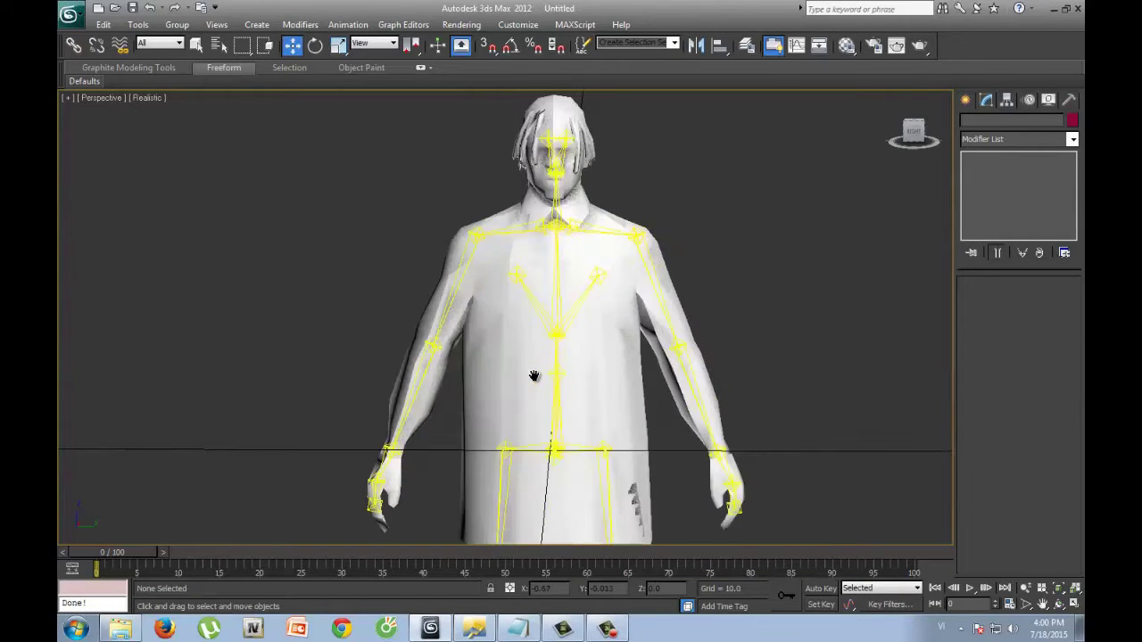
scroll(533, 376, down, 2)
click(166, 388)
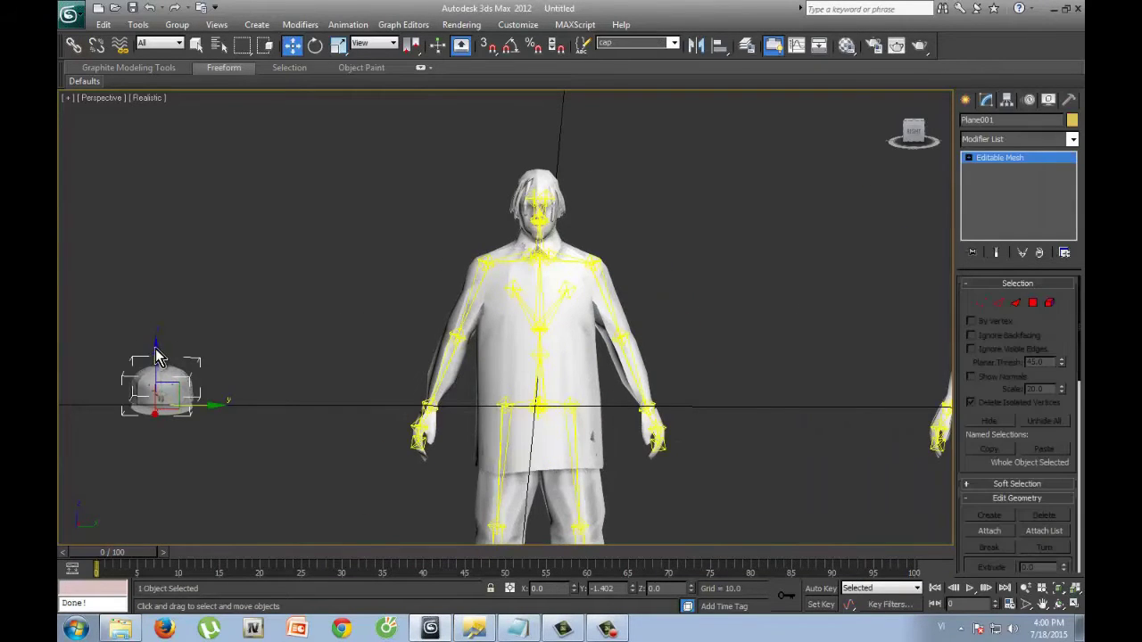
drag(159, 335, 159, 202)
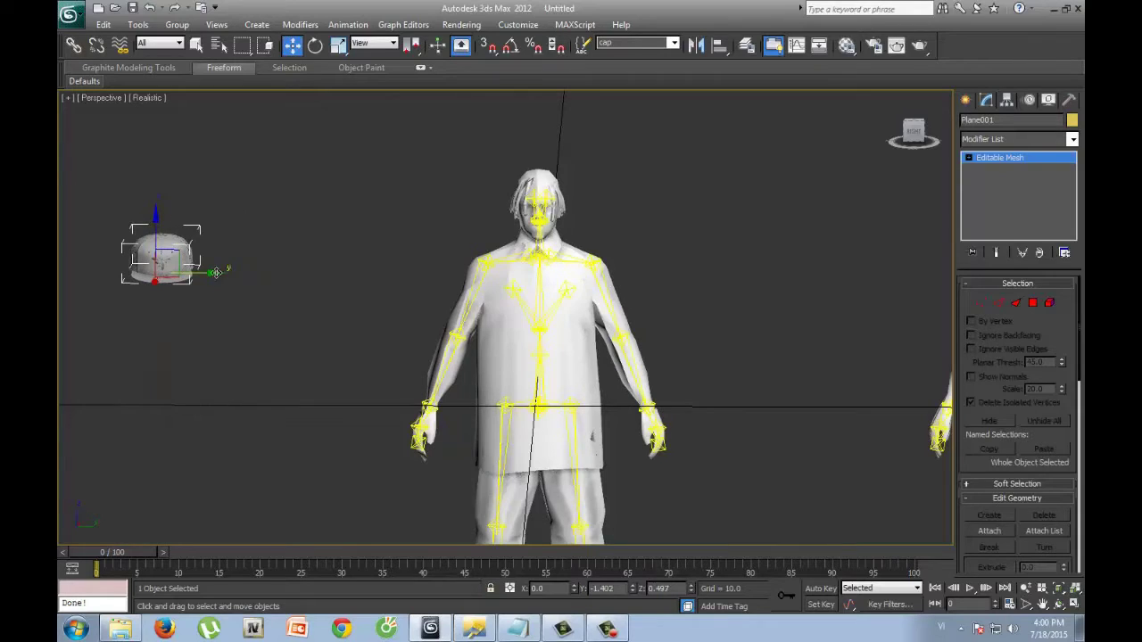
drag(216, 272, 457, 311)
drag(395, 221, 400, 178)
Check the kinh texture image in the Explorer folder, then return to 3ds Max
click(121, 628)
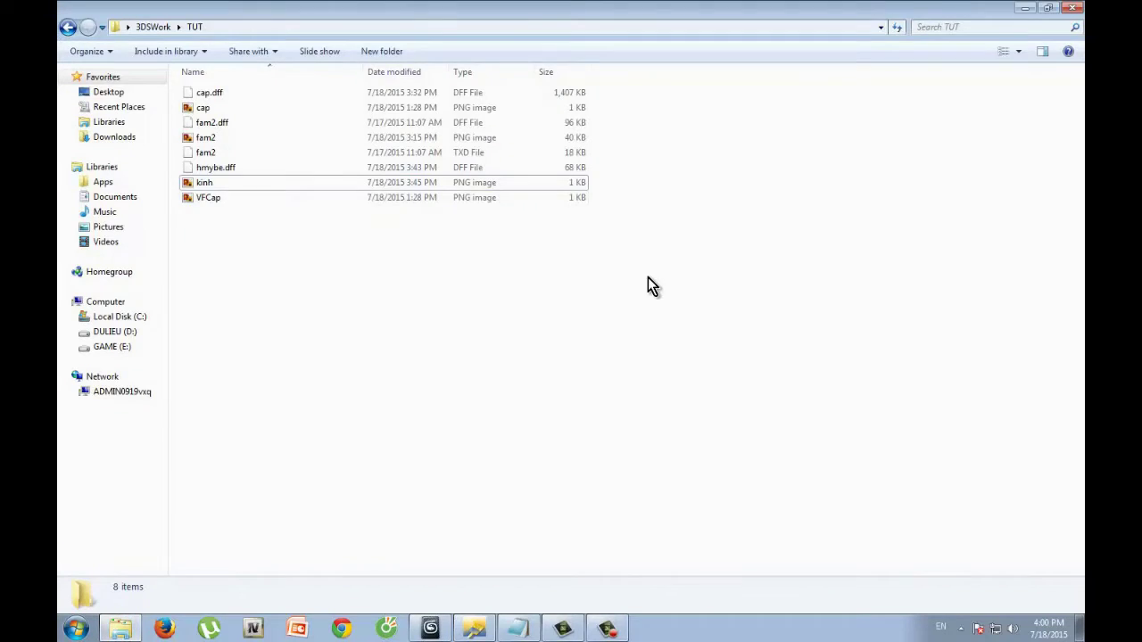
click(220, 187)
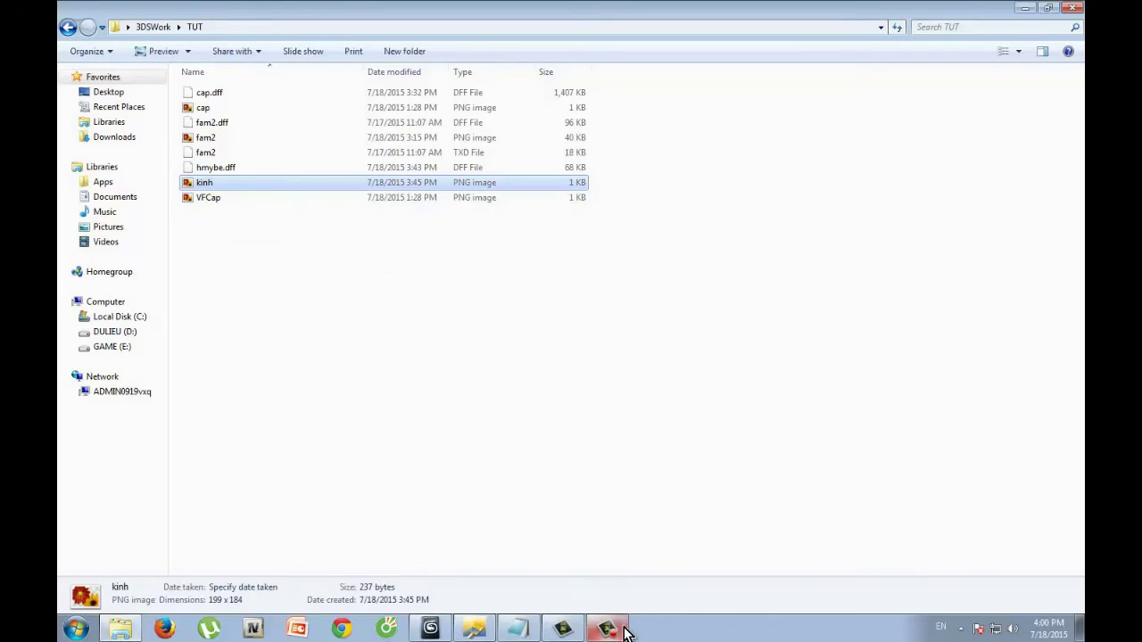
click(448, 629)
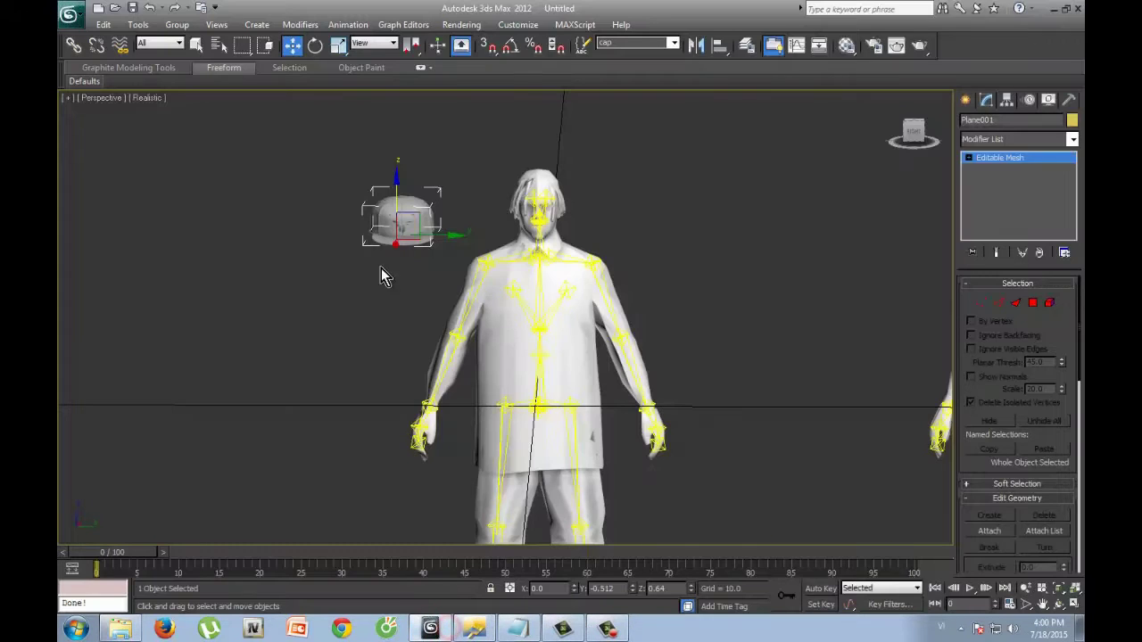
Give the cap material slot 1 with the cap.png bitmap, shown shaded in the viewport
click(847, 46)
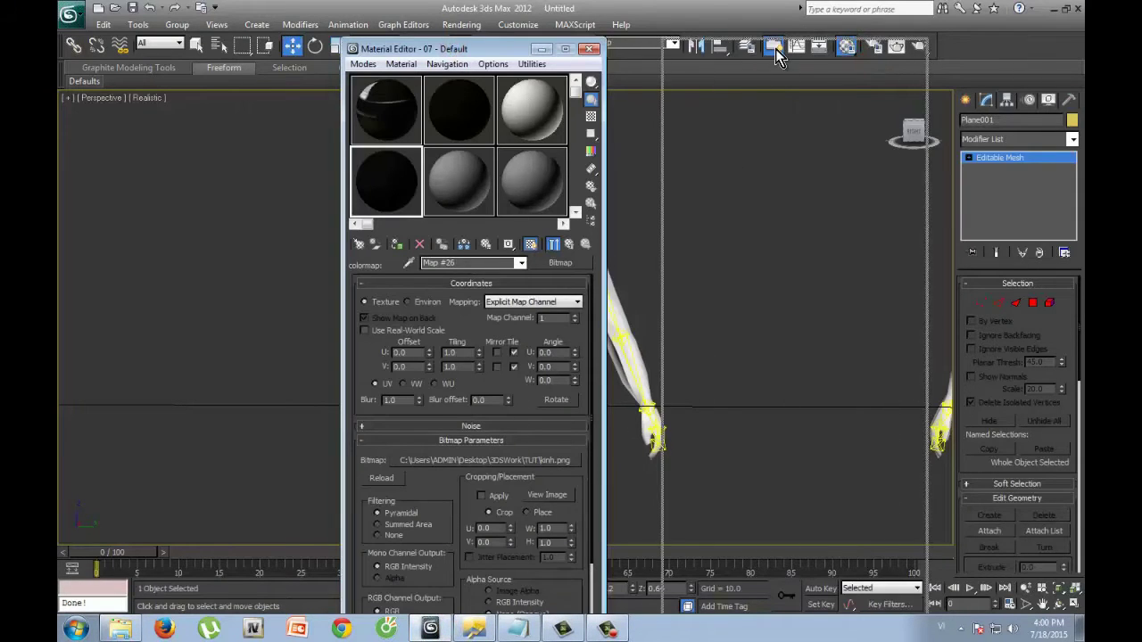
drag(454, 51, 776, 54)
click(793, 121)
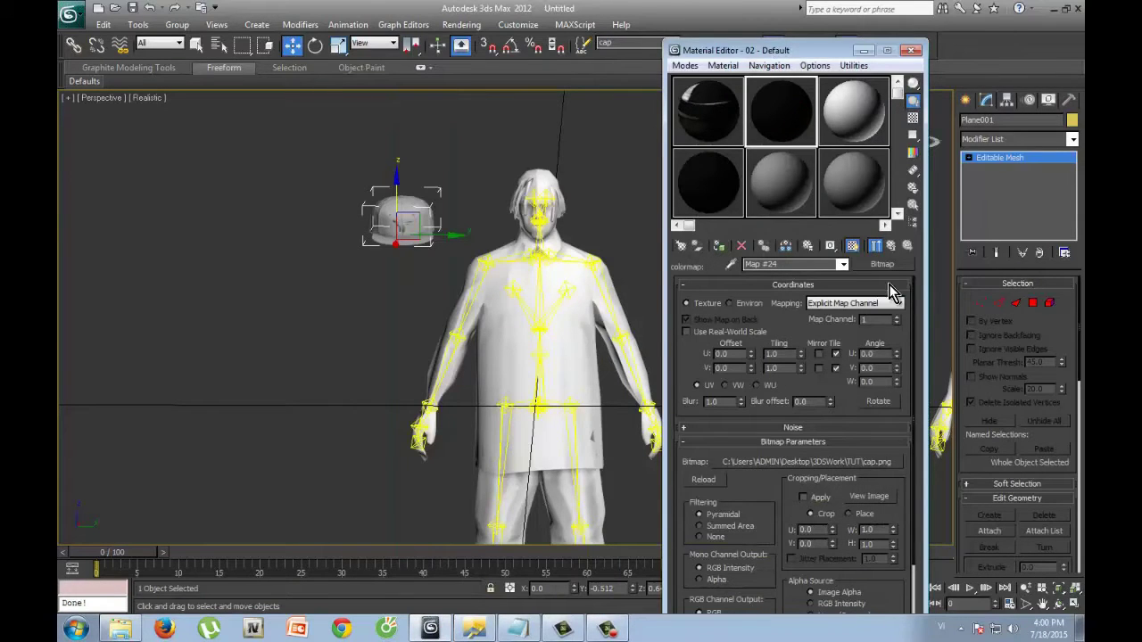
click(726, 113)
click(878, 264)
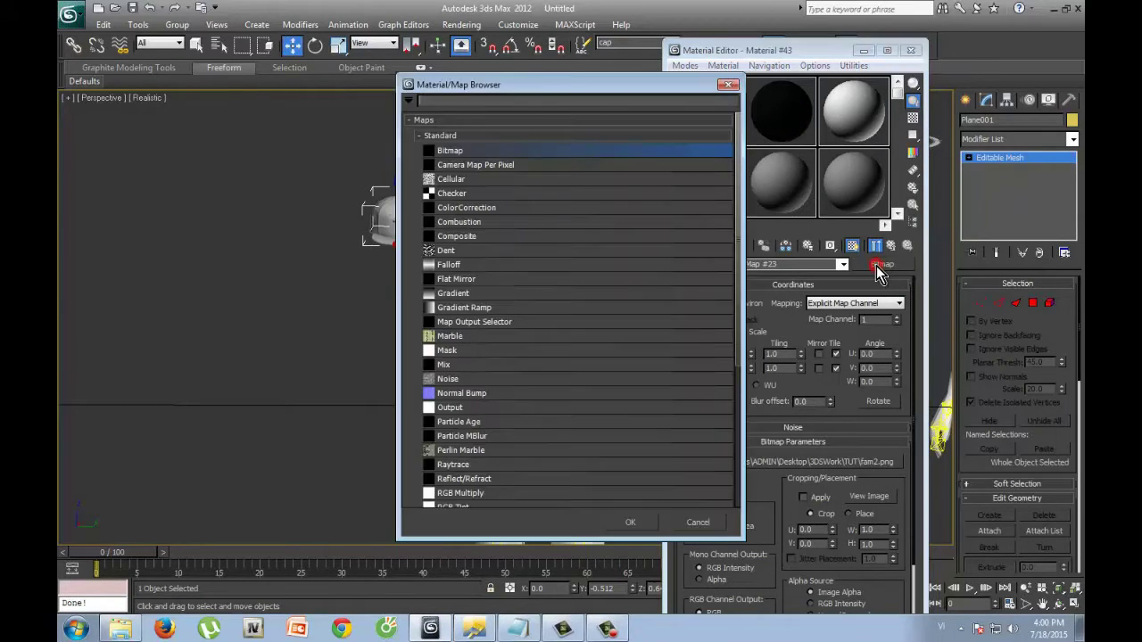
double_click(500, 151)
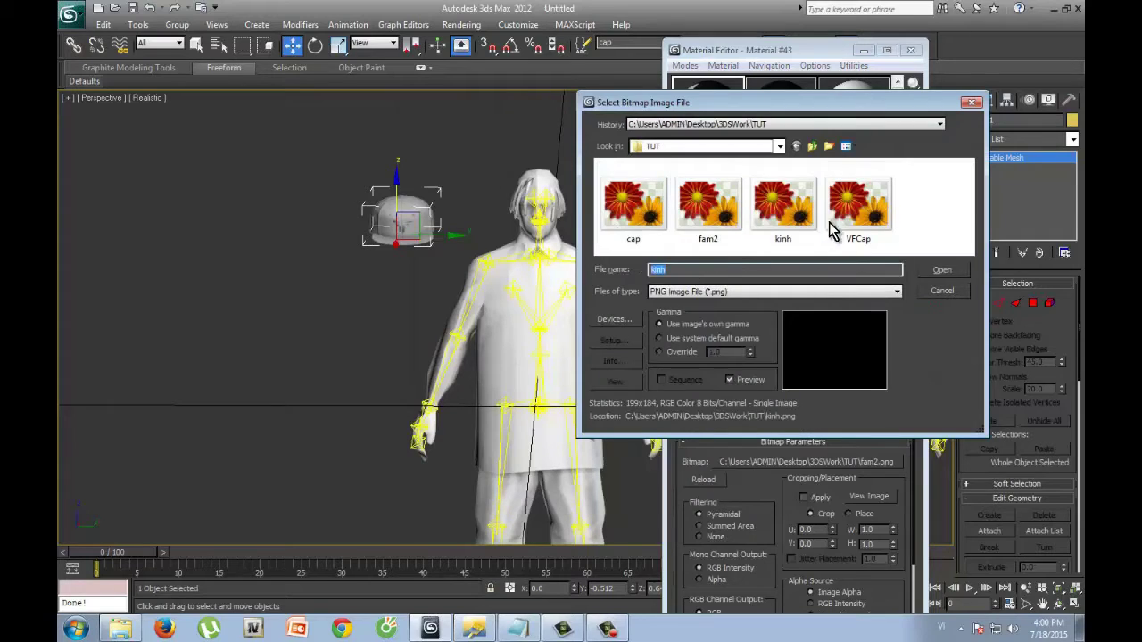
click(642, 219)
double_click(642, 219)
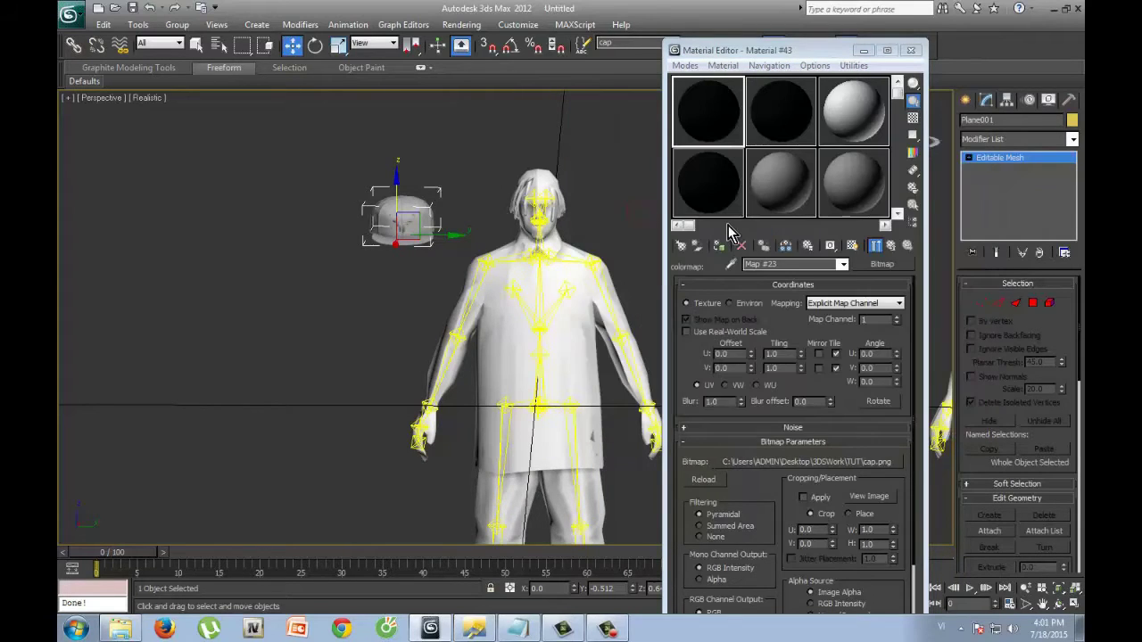
click(711, 249)
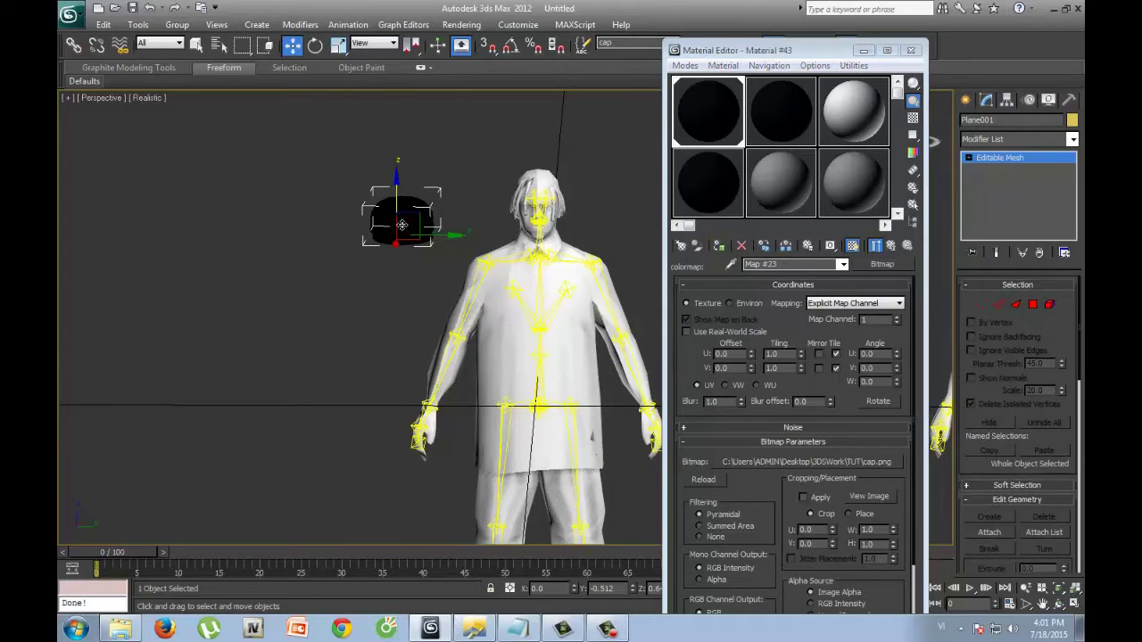
Zoom in on the cap, reselect it and enter Element sub-object mode
click(360, 254)
scroll(360, 254, up, 2)
middle_drag(360, 254, 417, 343)
scroll(416, 342, up, 3)
click(314, 318)
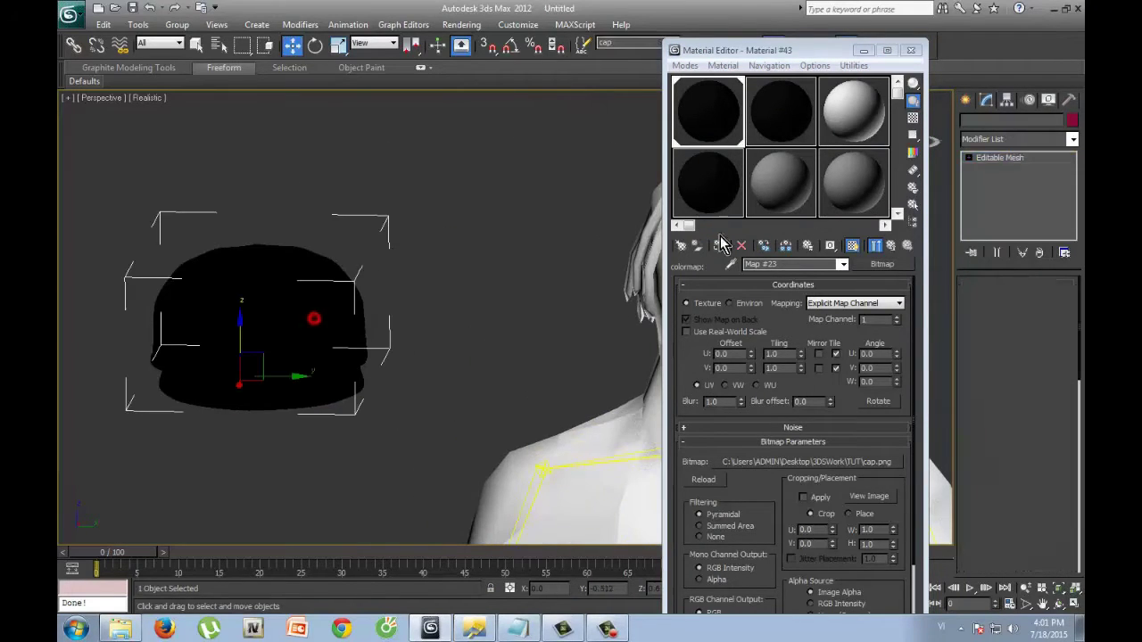
click(995, 217)
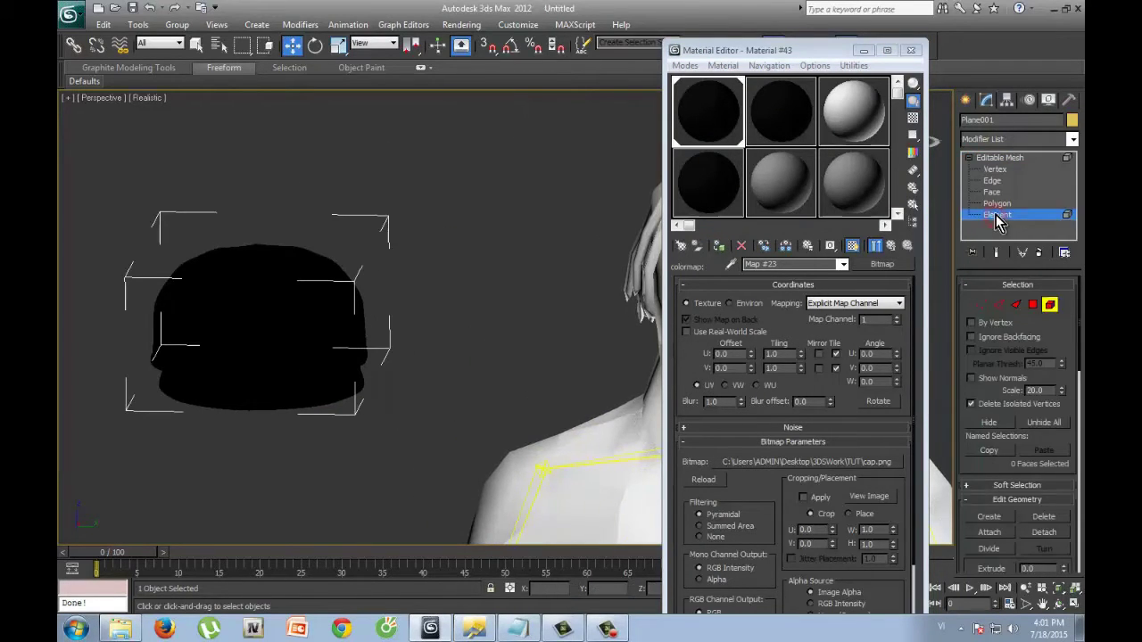
Select the logo element on the front of the cap
click(264, 333)
click(322, 337)
click(274, 329)
click(259, 326)
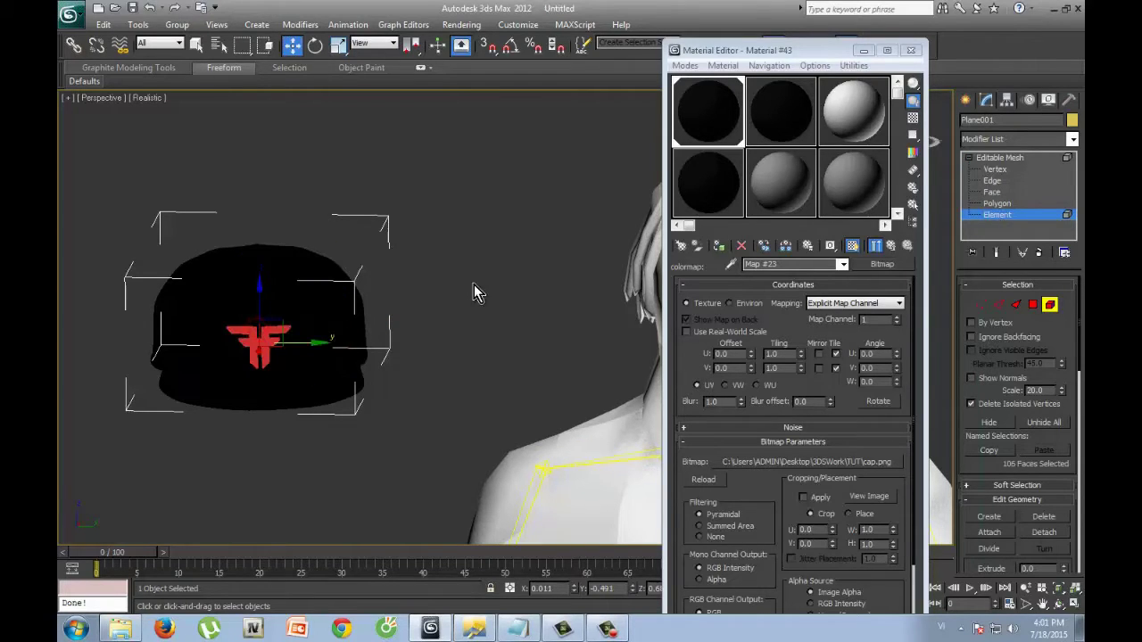
Assign material slot 2 with the VFCap.png bitmap to the logo, shown in the viewport
click(794, 114)
click(881, 265)
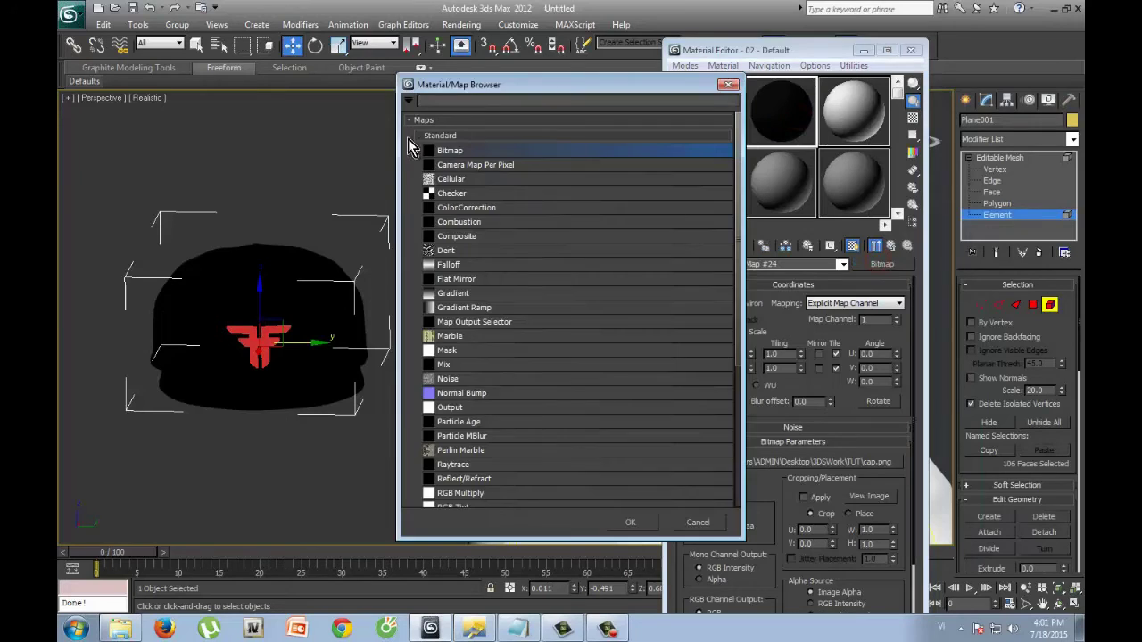
double_click(450, 154)
click(858, 204)
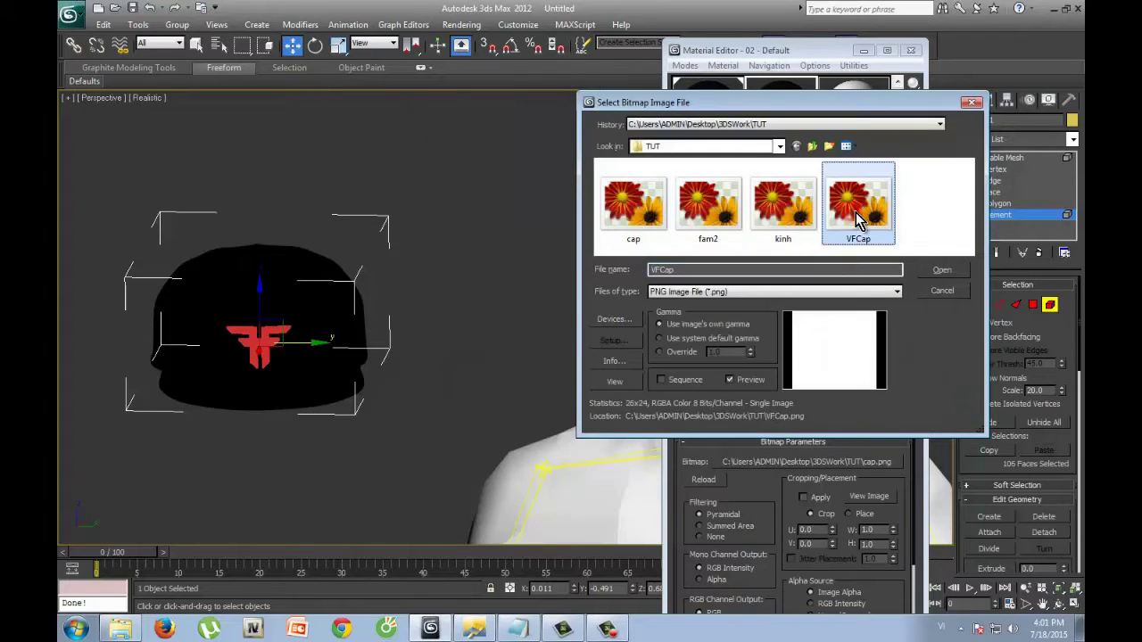
click(941, 271)
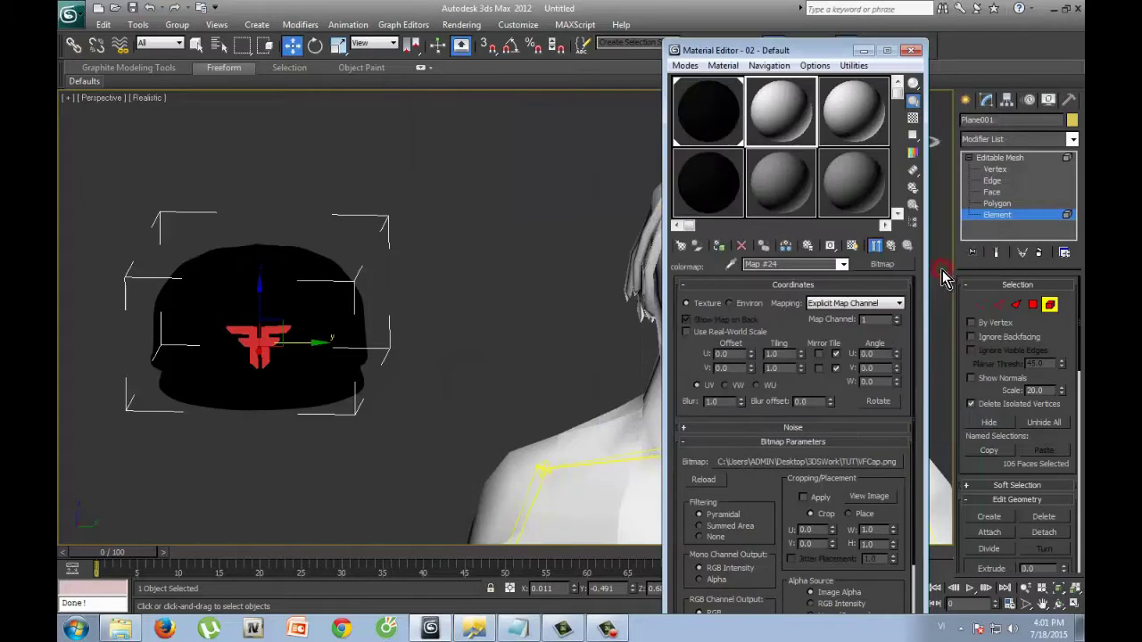
click(851, 245)
click(718, 245)
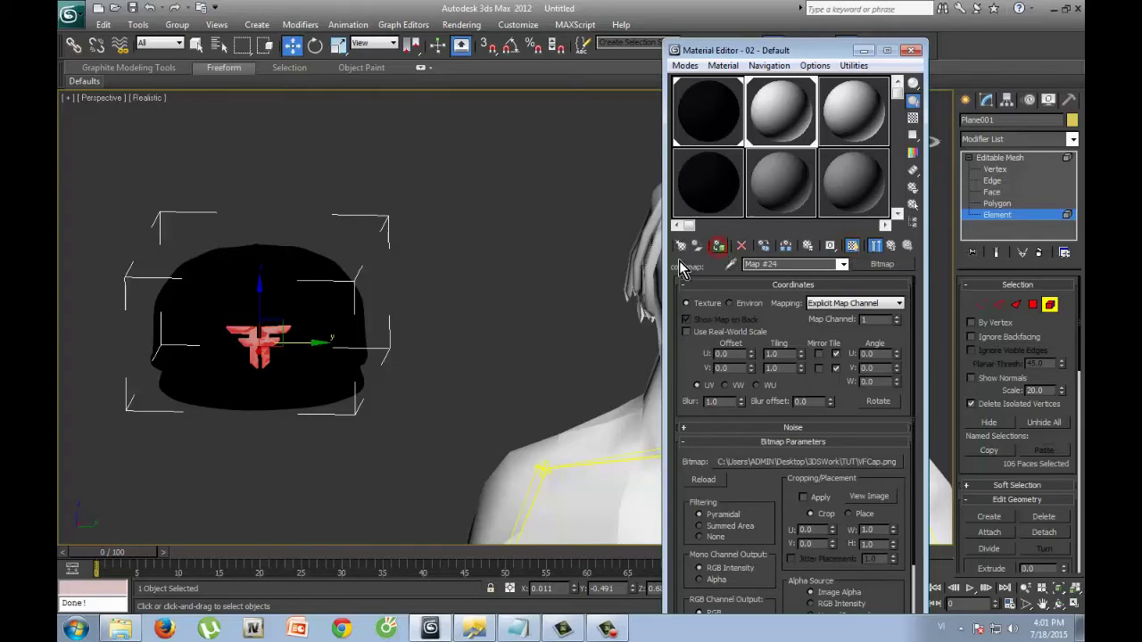
Deselect the logo faces and close the Material Editor
click(452, 305)
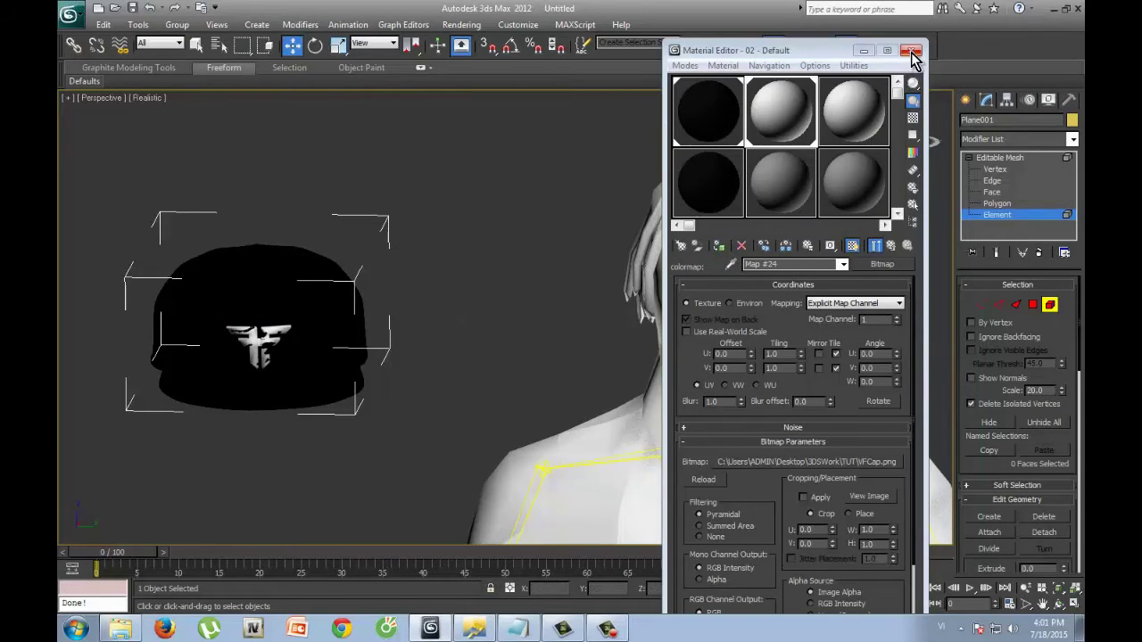
click(910, 50)
scroll(536, 446, up, 3)
scroll(601, 412, down, 2)
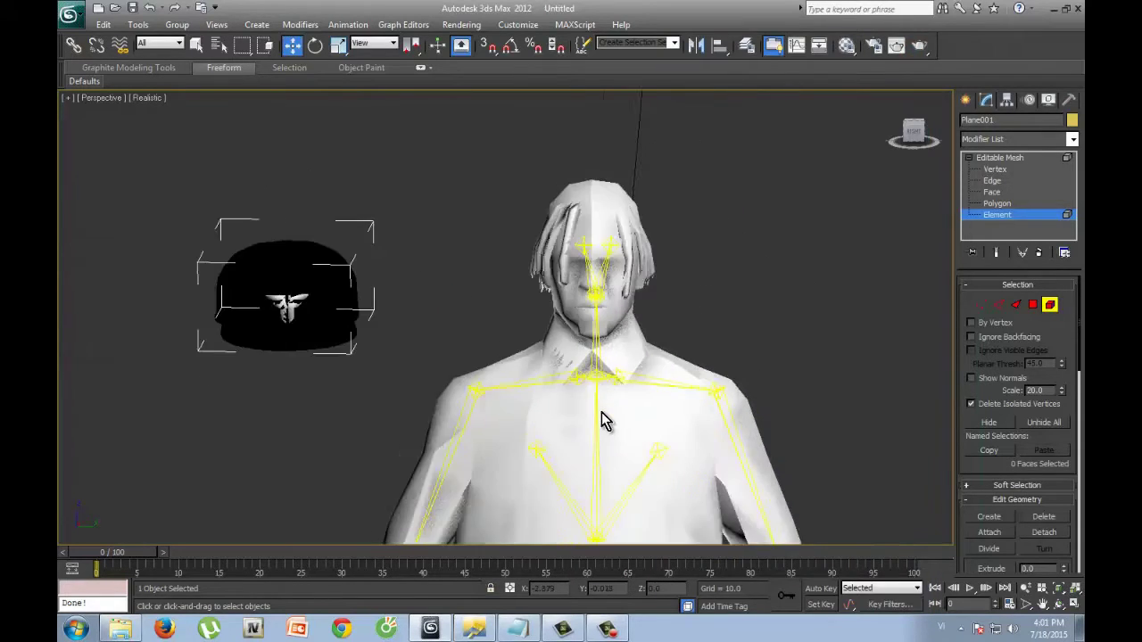
scroll(602, 412, down, 2)
Apply a fam2.png bitmap material to the character's body mesh and close the Material Editor
click(981, 158)
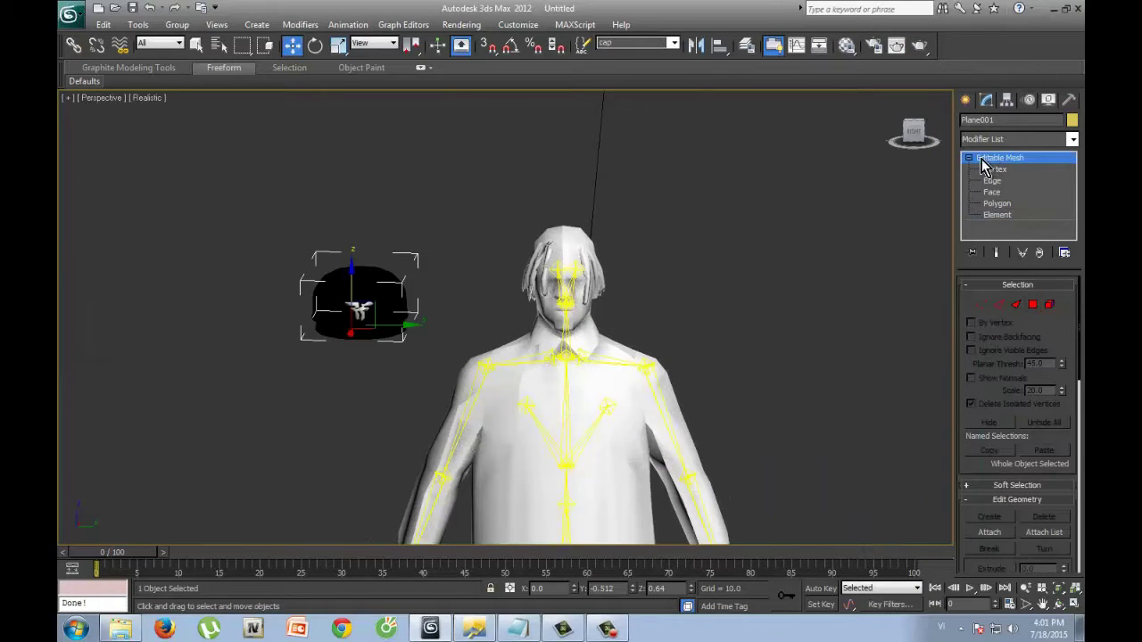
click(606, 403)
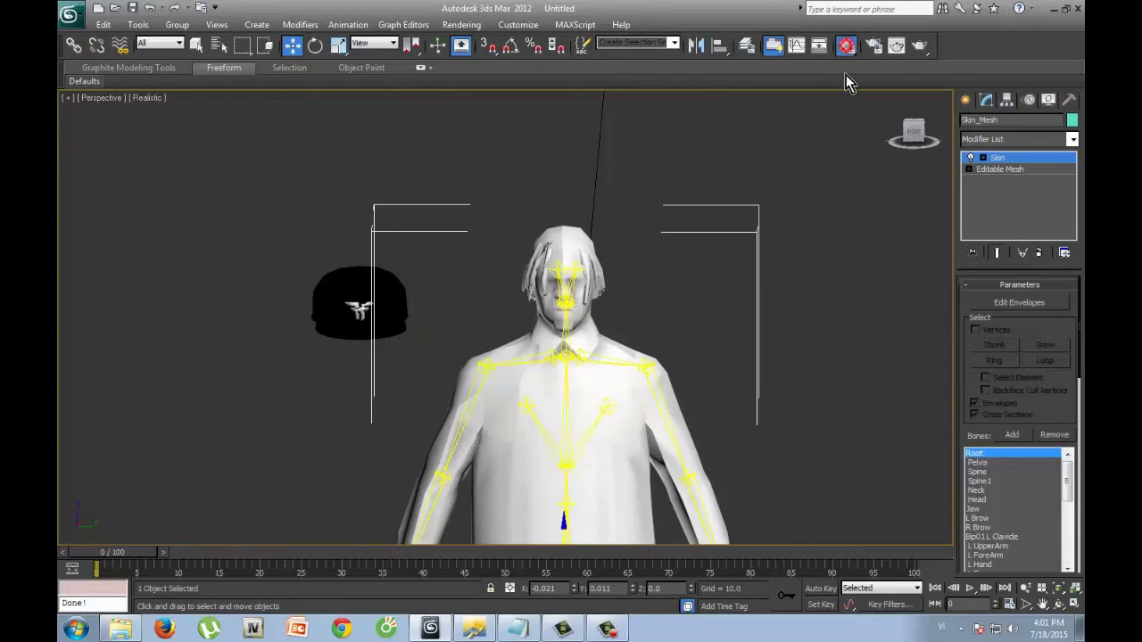
click(847, 50)
click(867, 265)
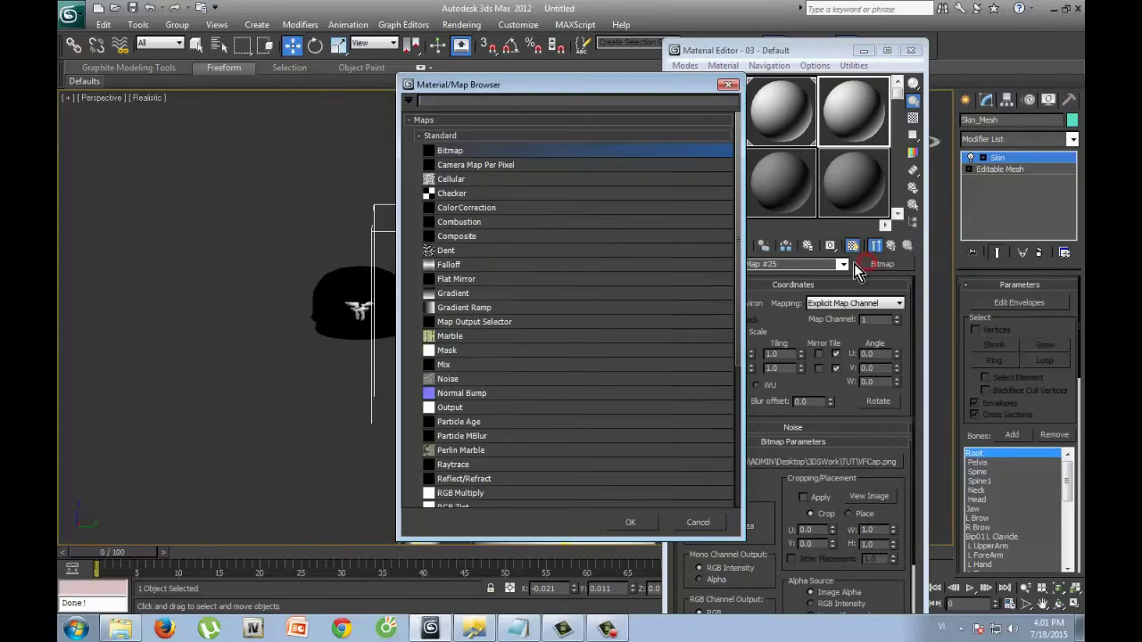
double_click(469, 153)
click(707, 204)
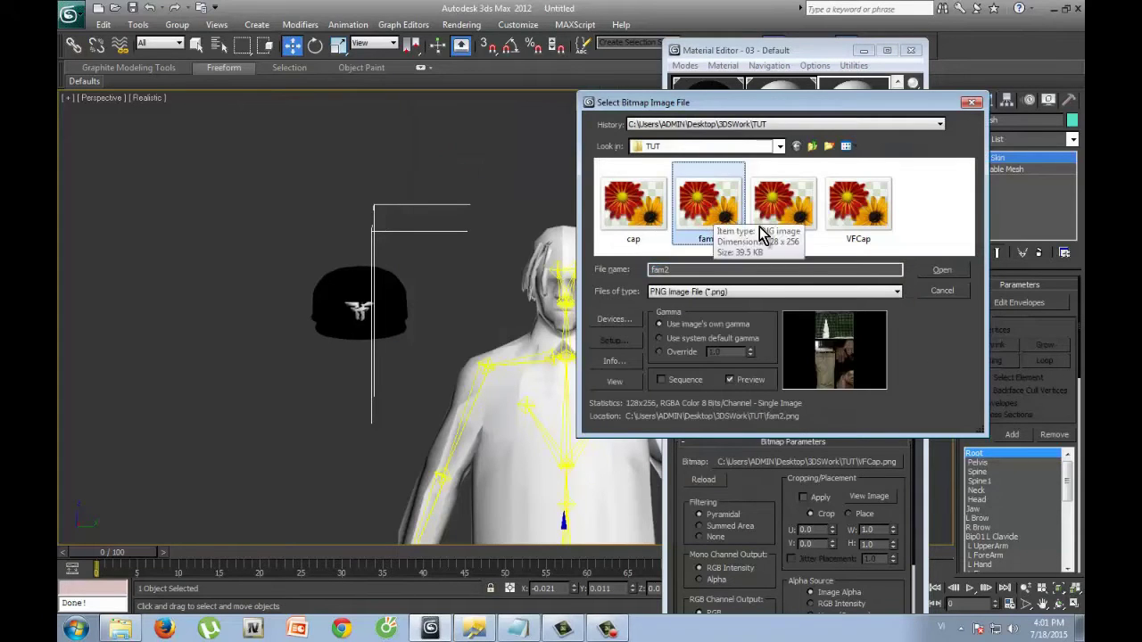
click(941, 272)
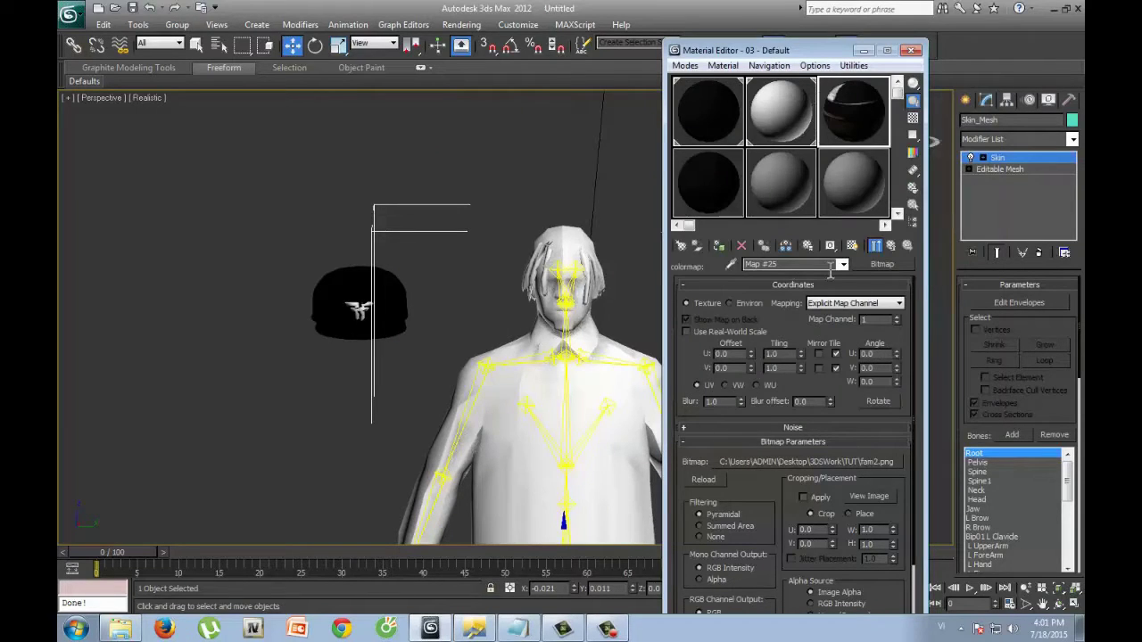
click(721, 248)
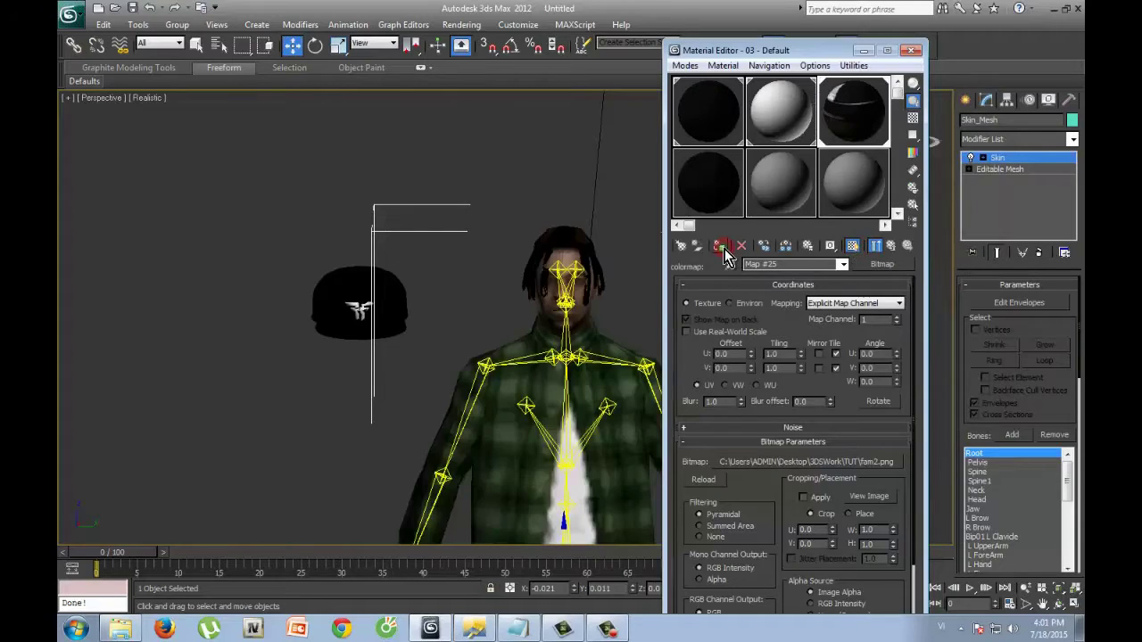
click(910, 52)
middle_drag(772, 323, 786, 307)
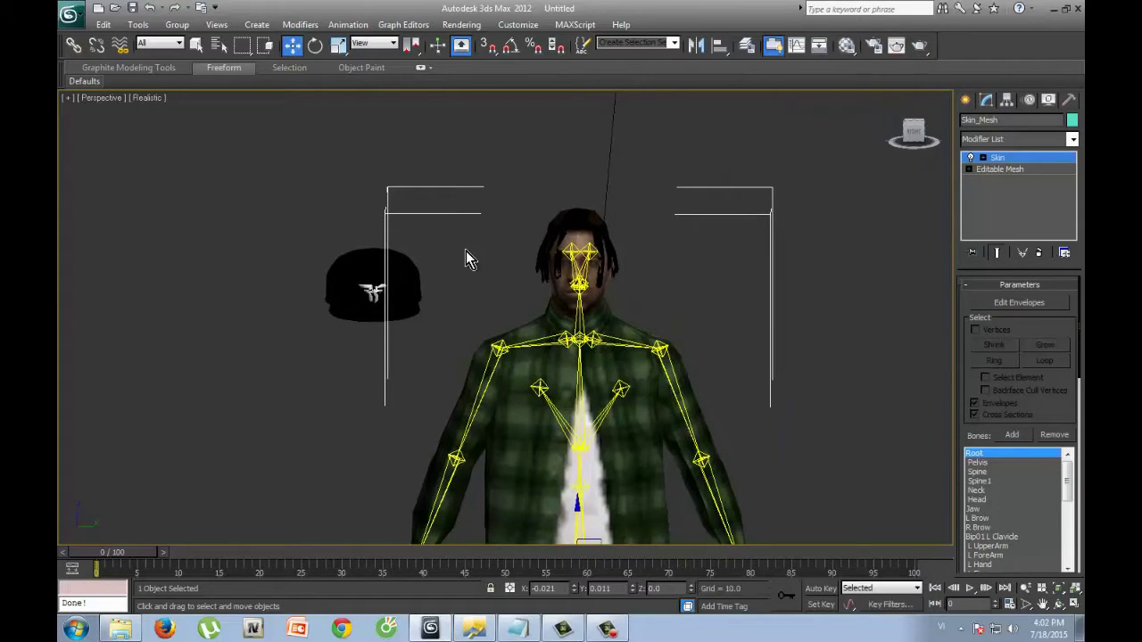
click(297, 187)
Move the cap (Plane001) onto the character's head, checking from side and front views
click(360, 256)
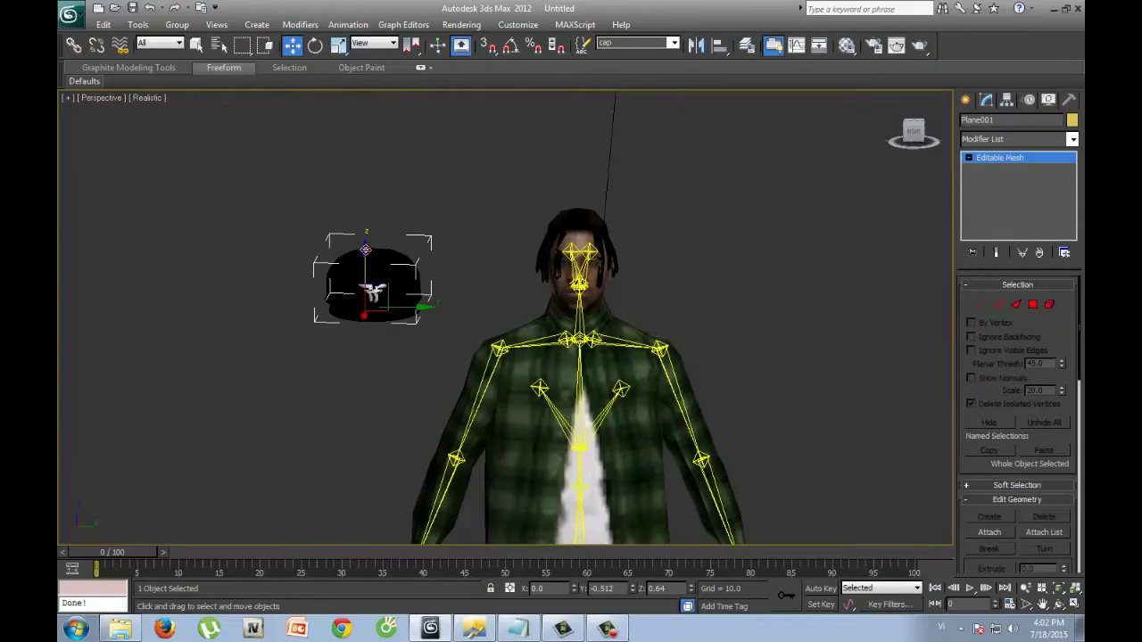
drag(366, 250, 367, 207)
drag(421, 262, 627, 292)
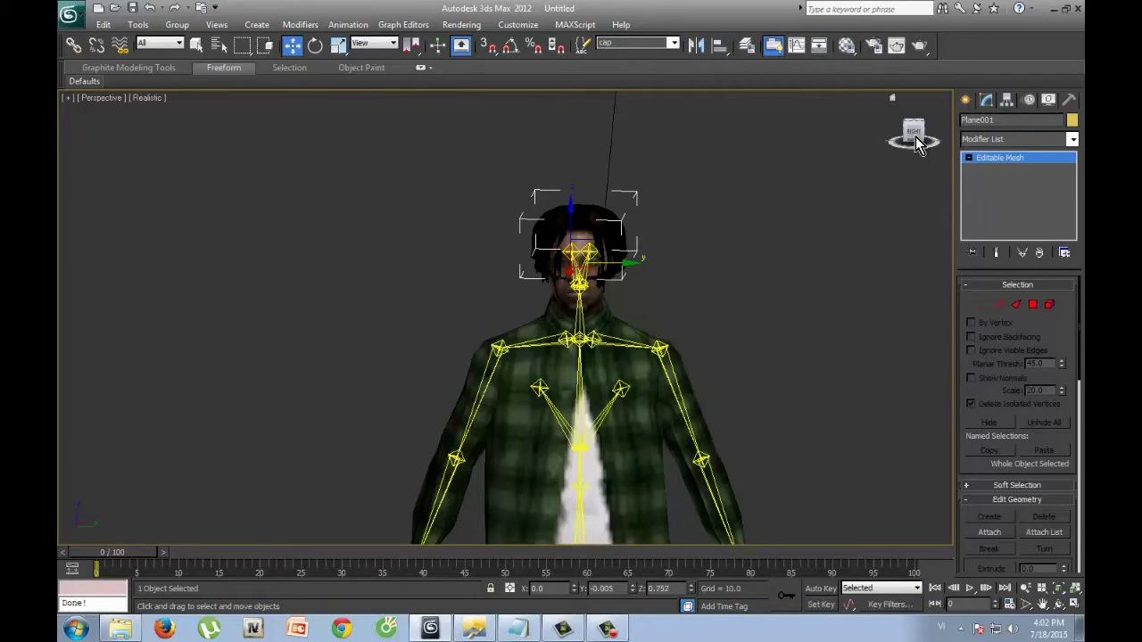
drag(913, 134, 641, 210)
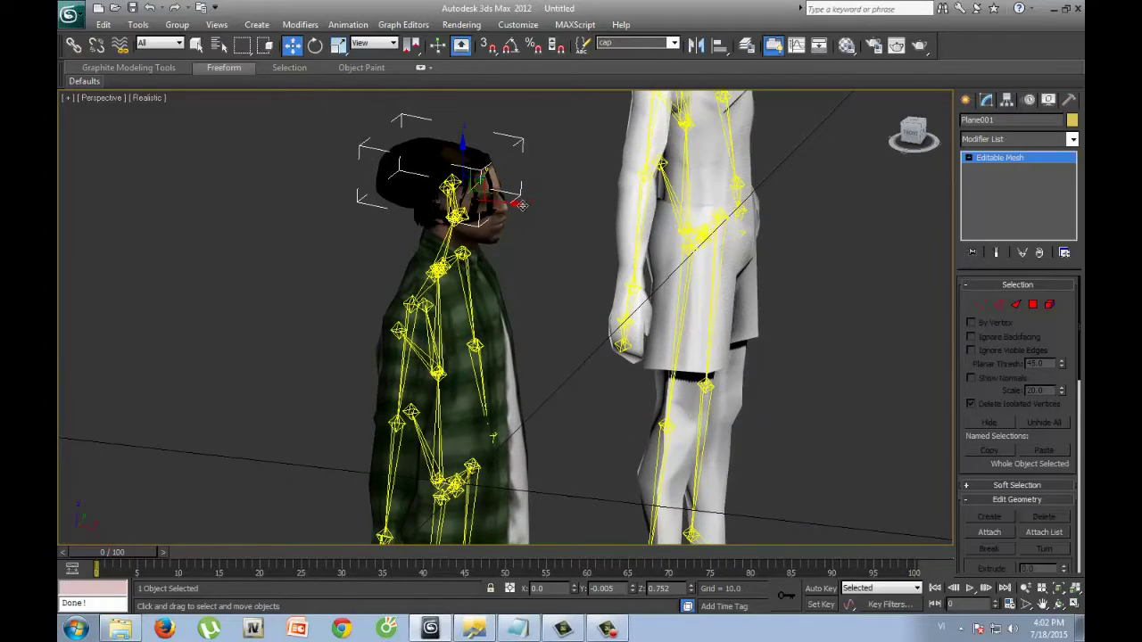
drag(520, 204, 551, 211)
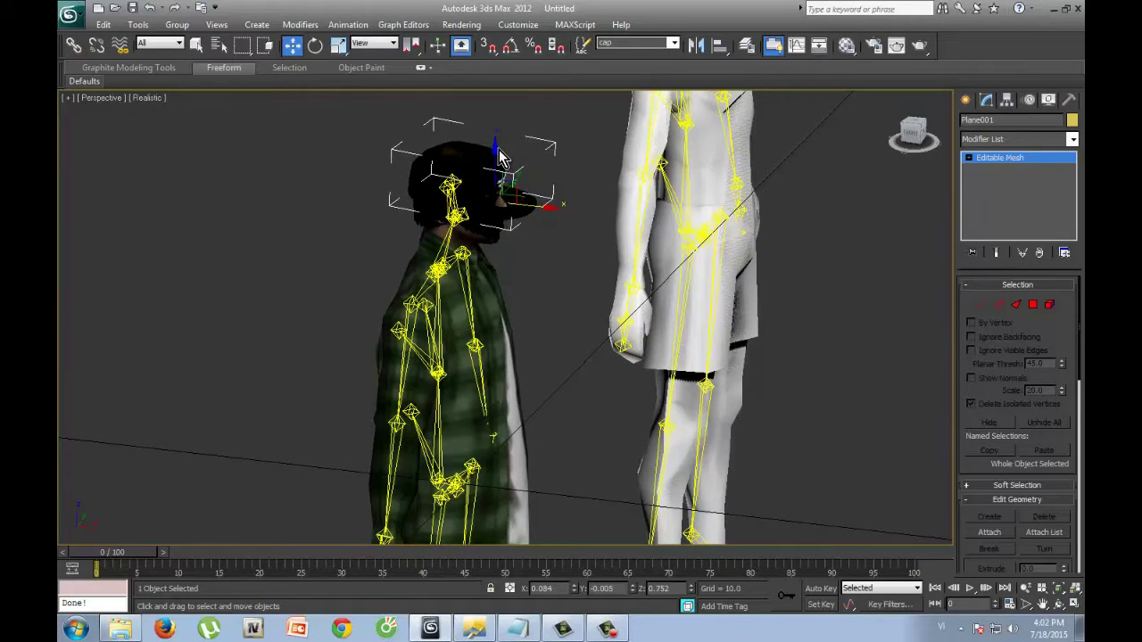
drag(496, 165, 523, 157)
click(906, 140)
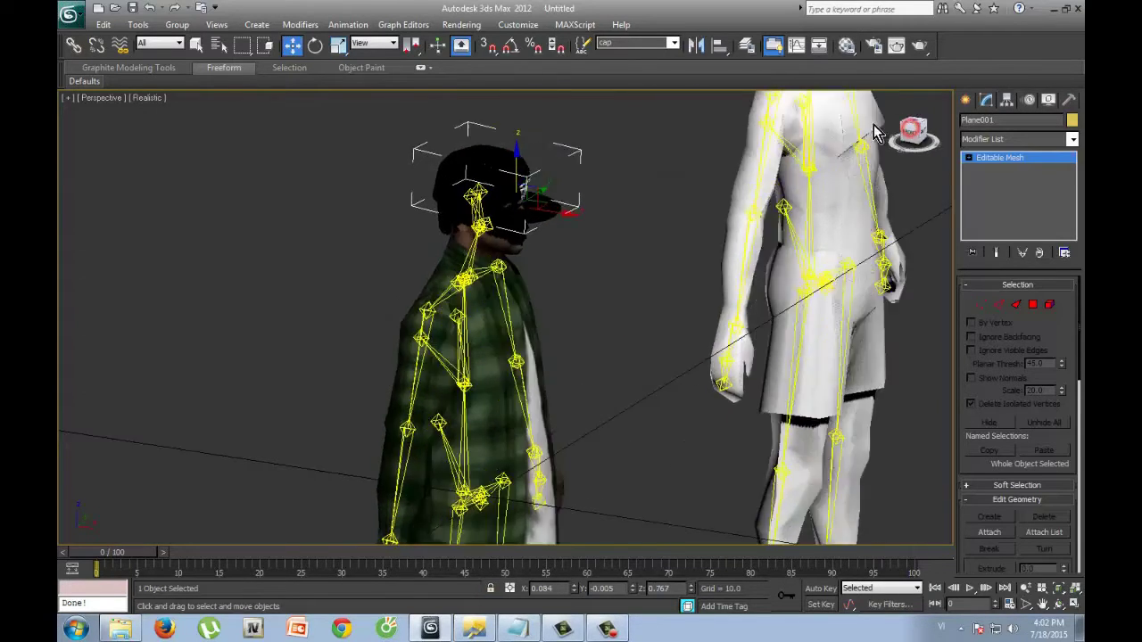
scroll(791, 223, up, 3)
scroll(784, 228, up, 2)
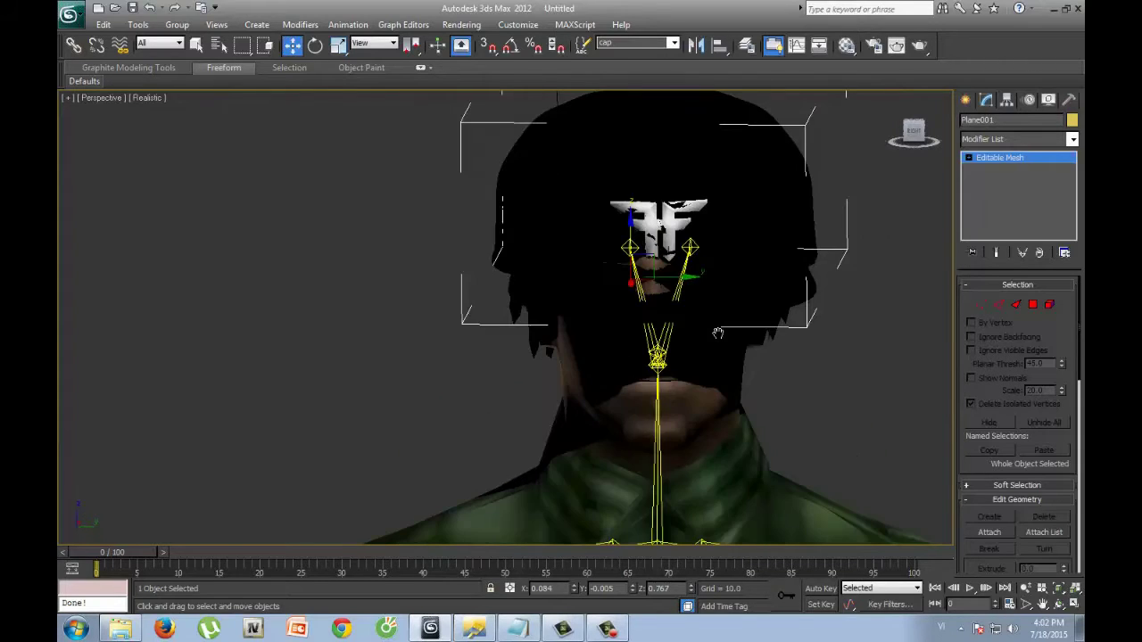
Scale the cap to about 83% along X and open its Object Properties
click(346, 45)
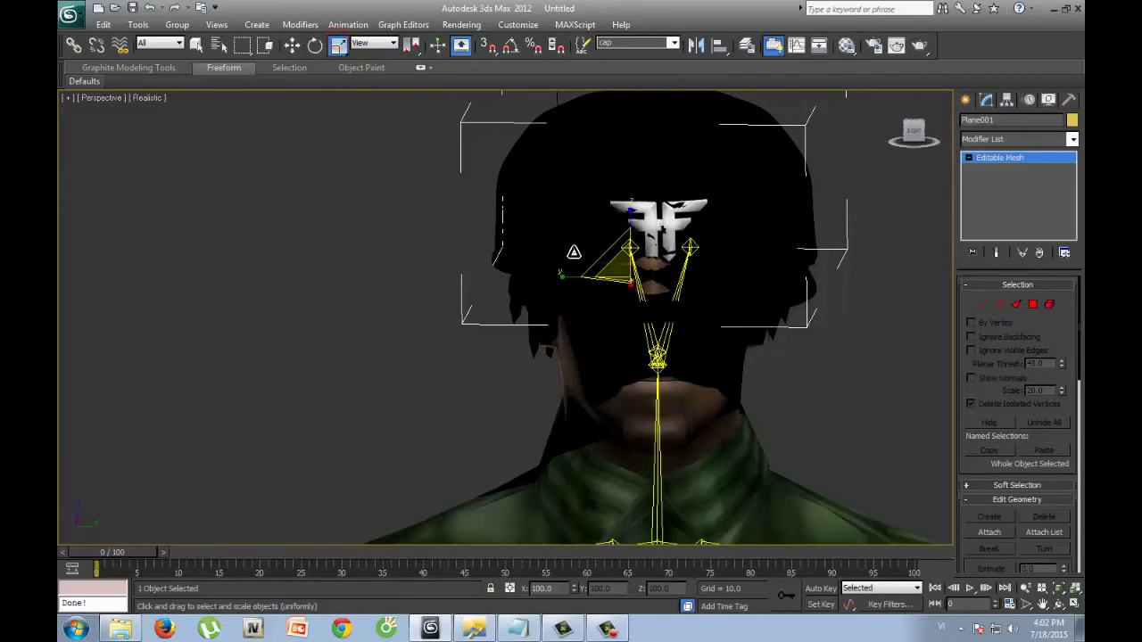
drag(576, 277, 626, 330)
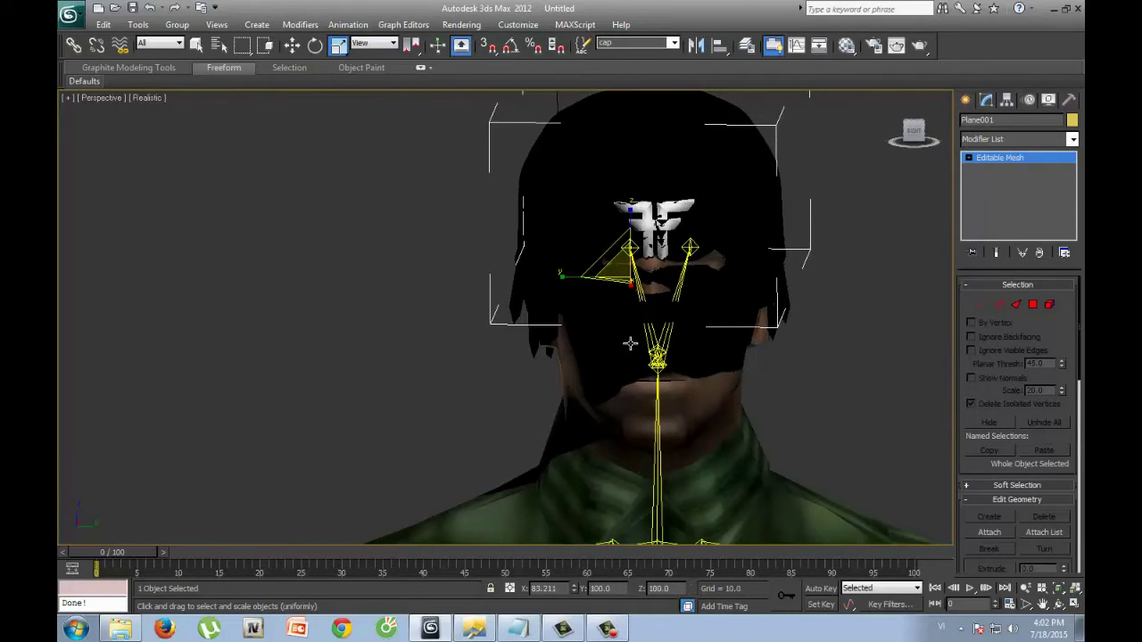
right_click(679, 205)
click(719, 270)
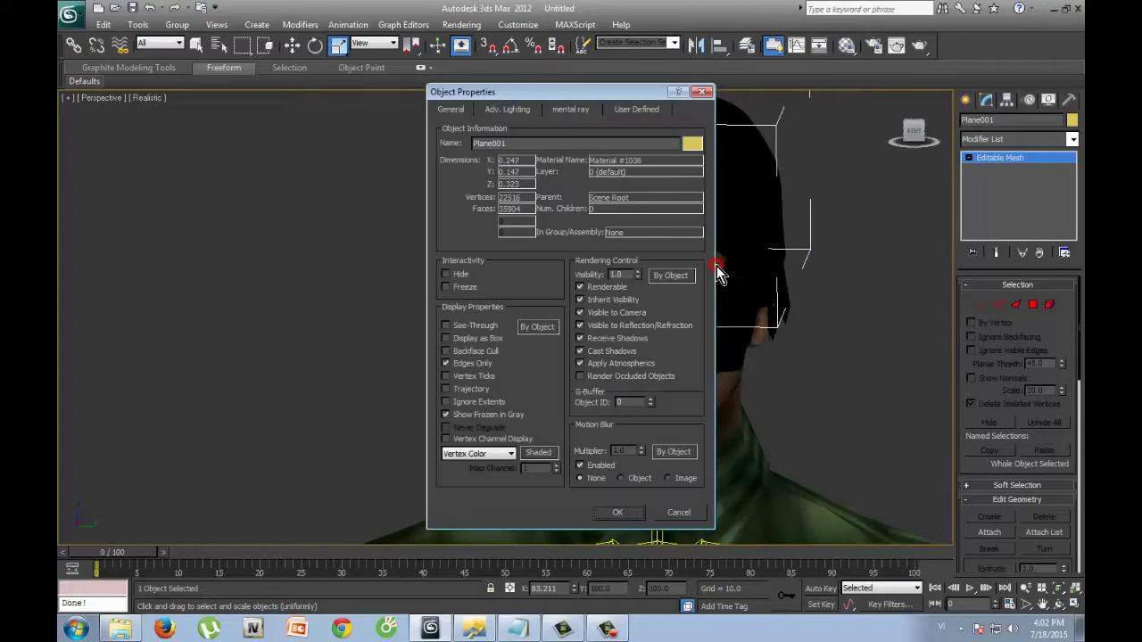
Close Object Properties, then raise and tilt the cap higher on the head
click(627, 513)
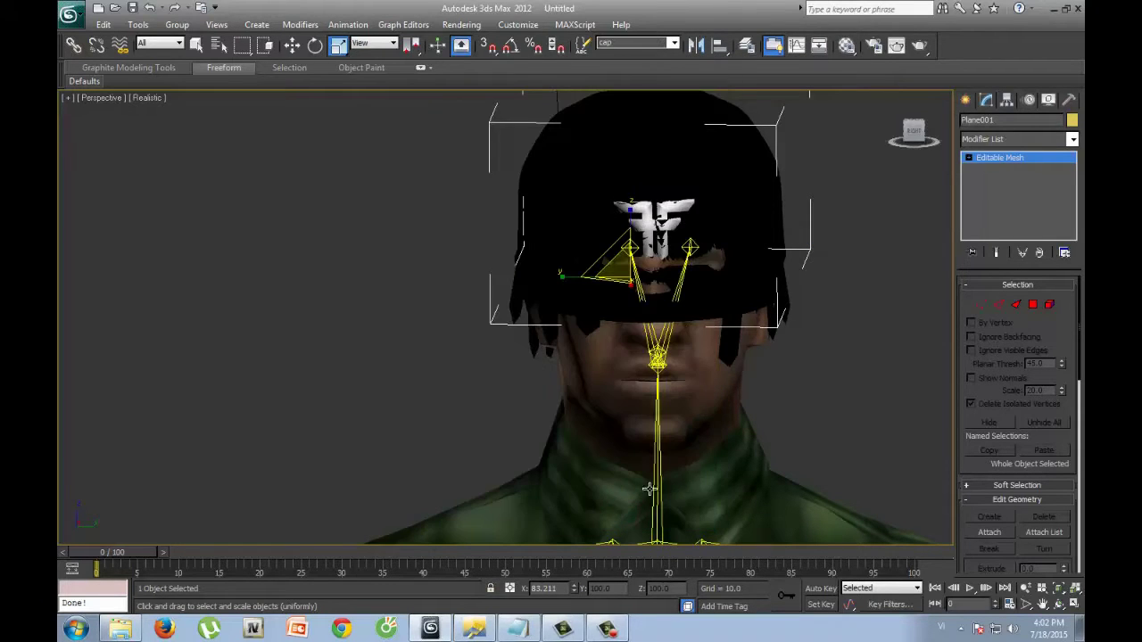
drag(911, 133, 179, 147)
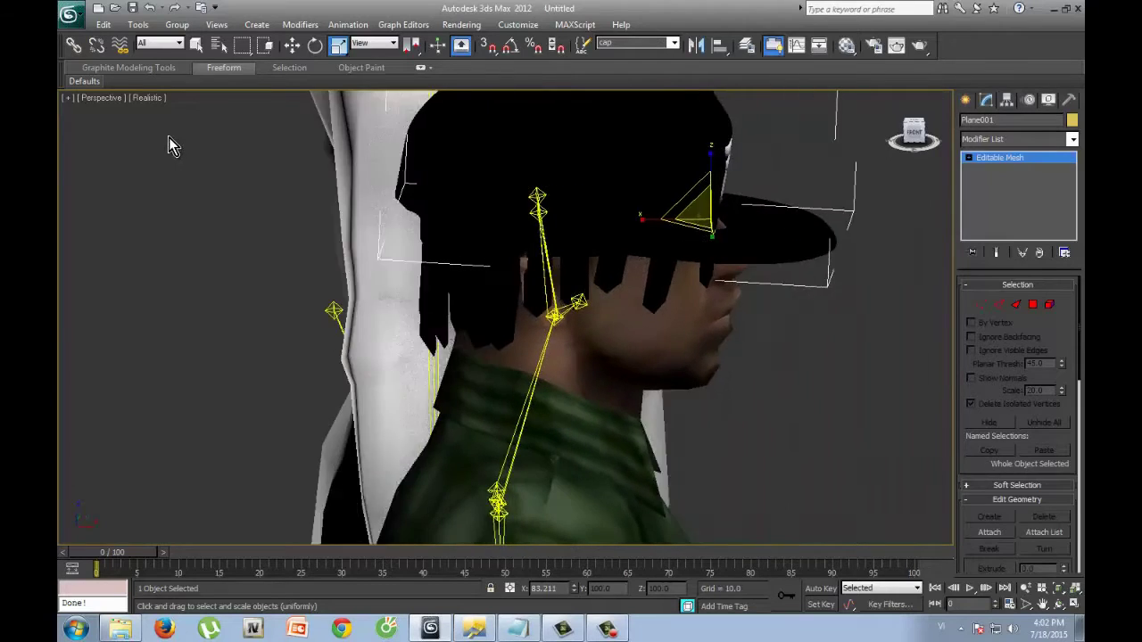
click(292, 44)
drag(751, 214, 758, 211)
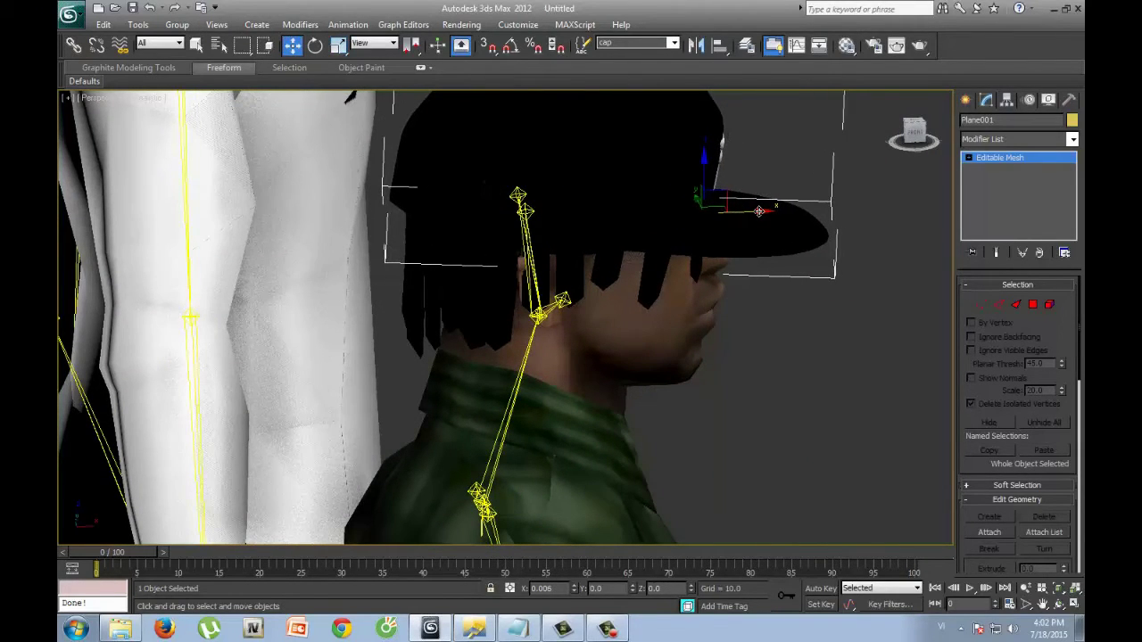
click(923, 133)
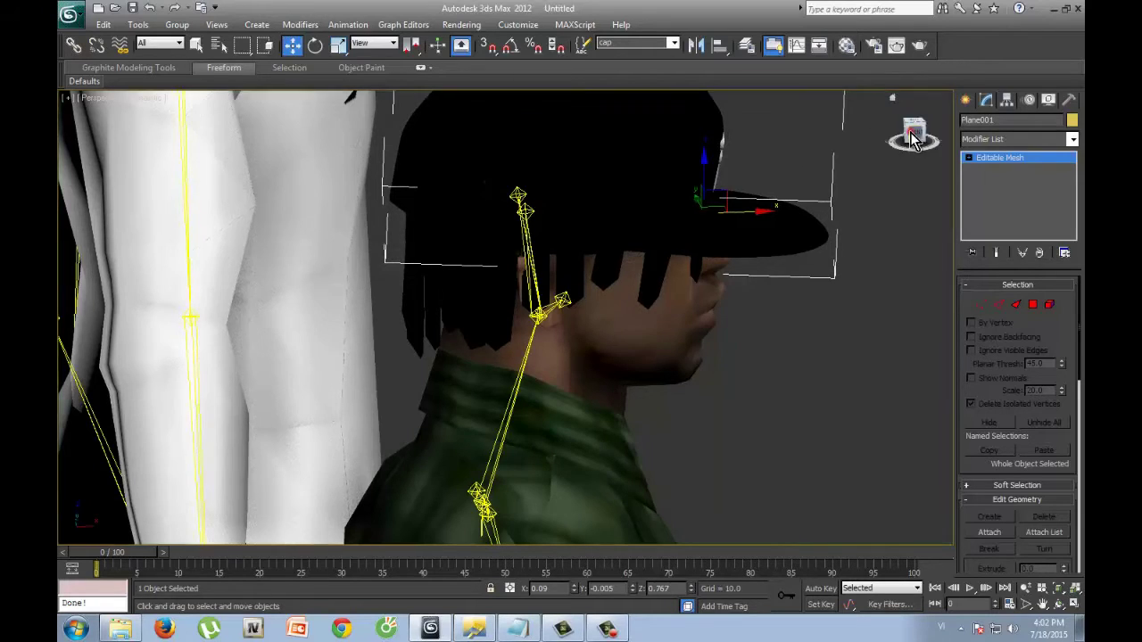
mouse_move(636, 211)
mouse_down()
mouse_move(618, 169)
mouse_move(619, 186)
mouse_up()
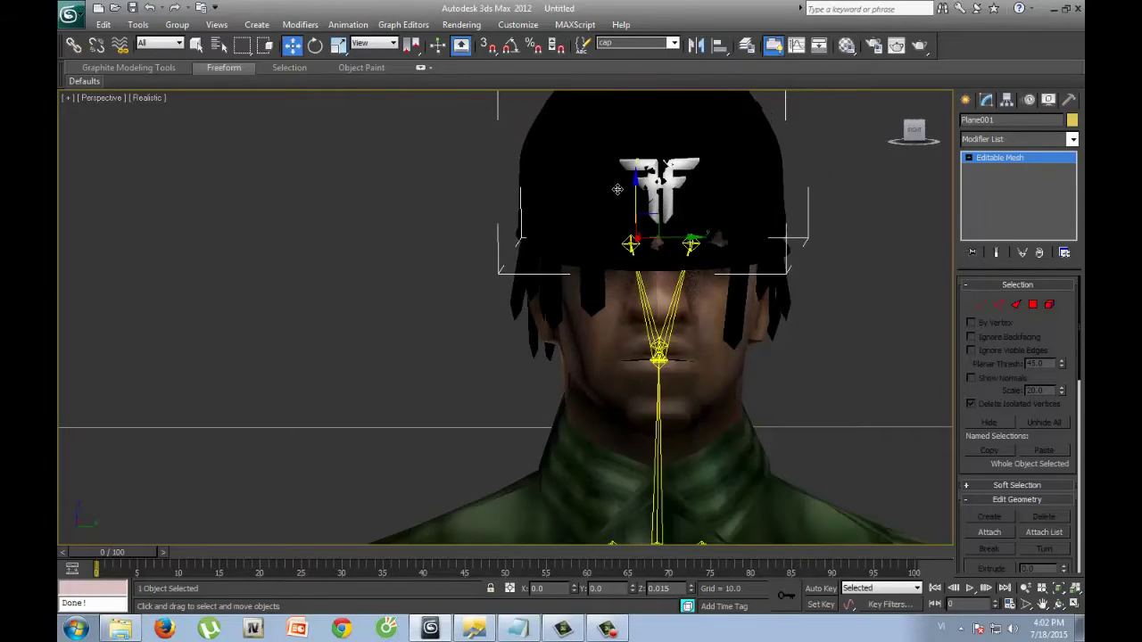
mouse_move(910, 132)
mouse_down()
mouse_move(862, 121)
mouse_move(798, 133)
mouse_up()
click(313, 46)
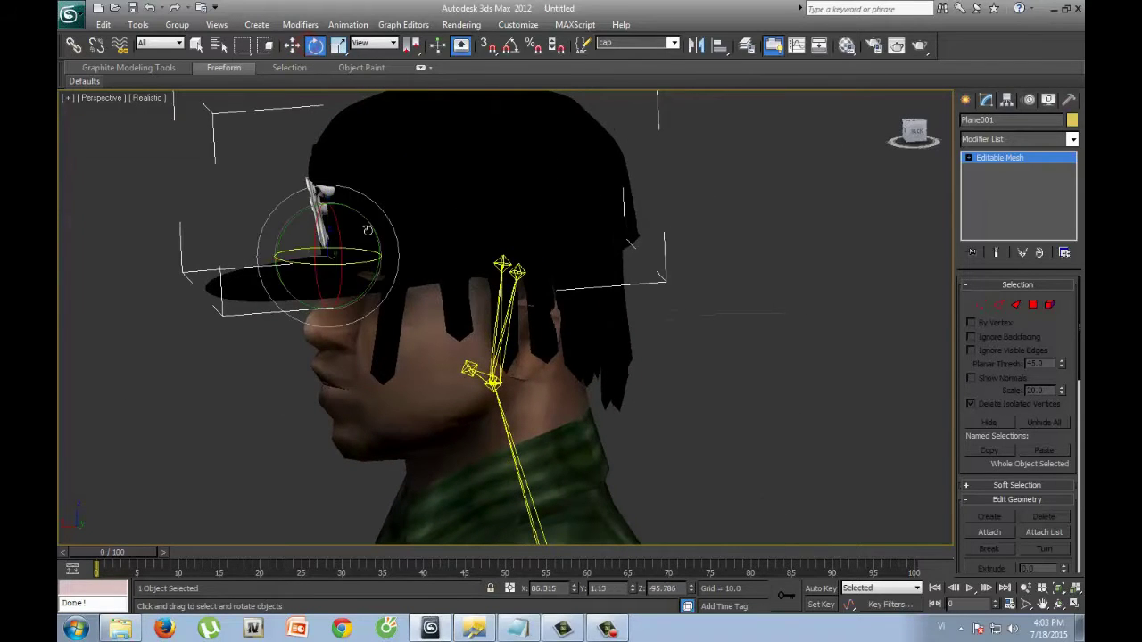
drag(358, 217, 320, 139)
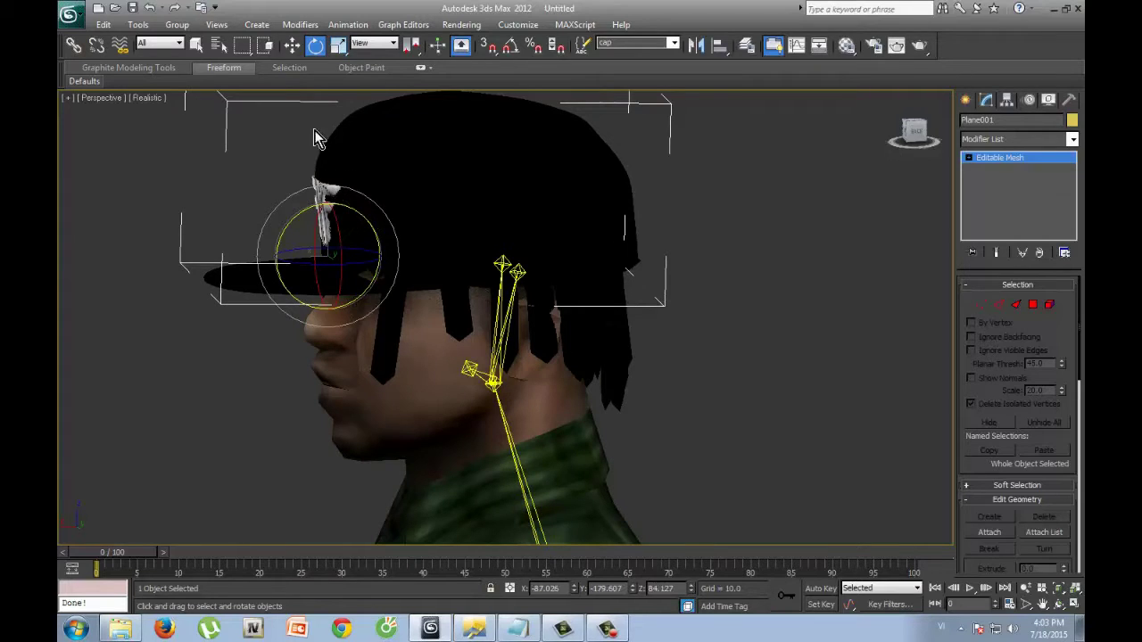
click(291, 48)
drag(317, 204, 319, 183)
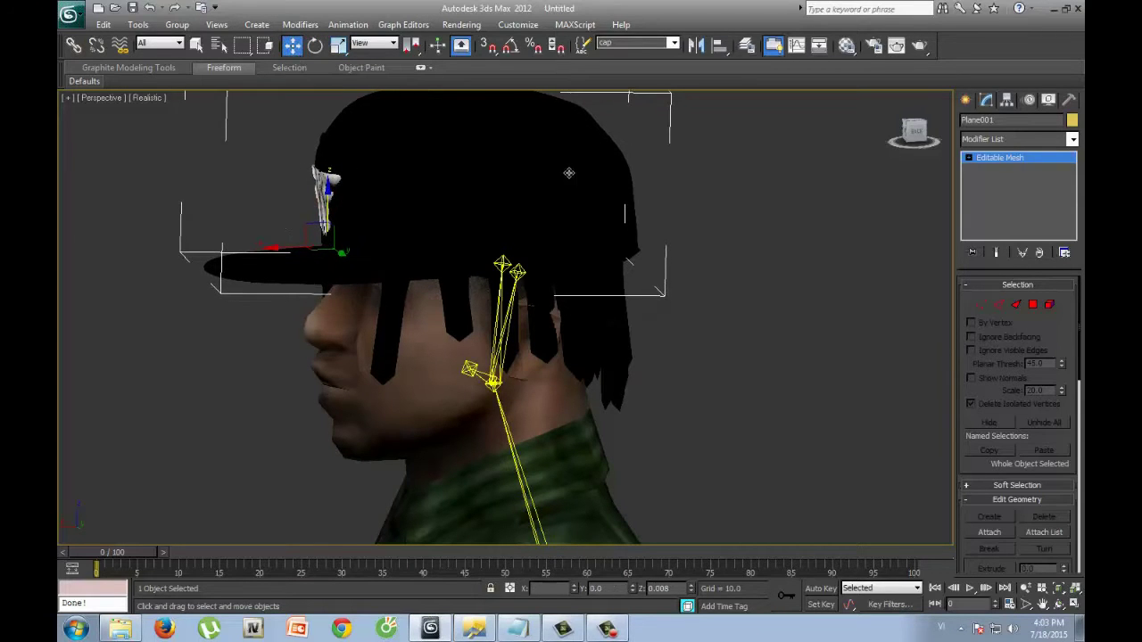
Orbit around the head, rotating and nudging the cap until it sits snugly, then deselect
mouse_move(912, 132)
mouse_down()
mouse_move(90, 128)
mouse_move(142, 128)
mouse_up()
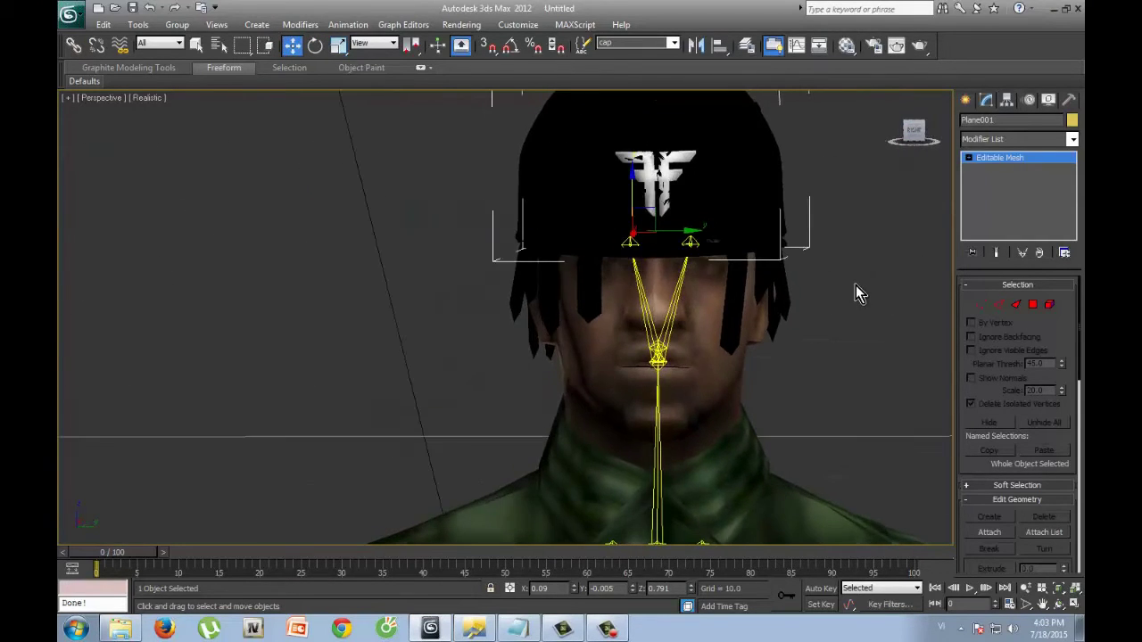
scroll(839, 298, down, 2)
scroll(818, 317, up, 2)
drag(919, 138, 183, 127)
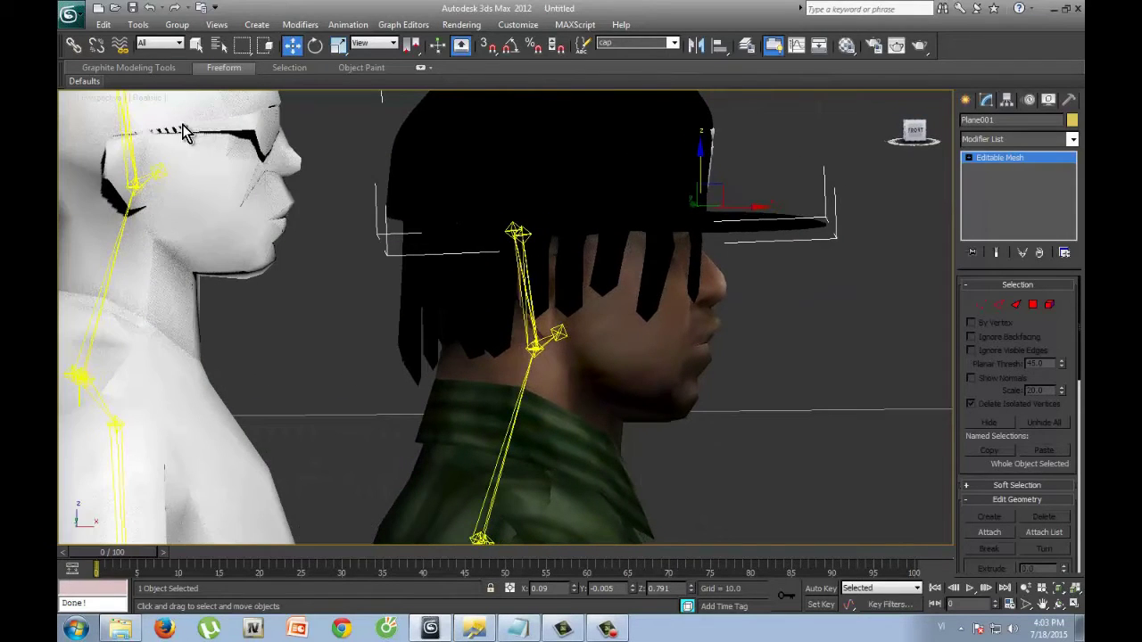
click(315, 44)
drag(739, 168, 733, 159)
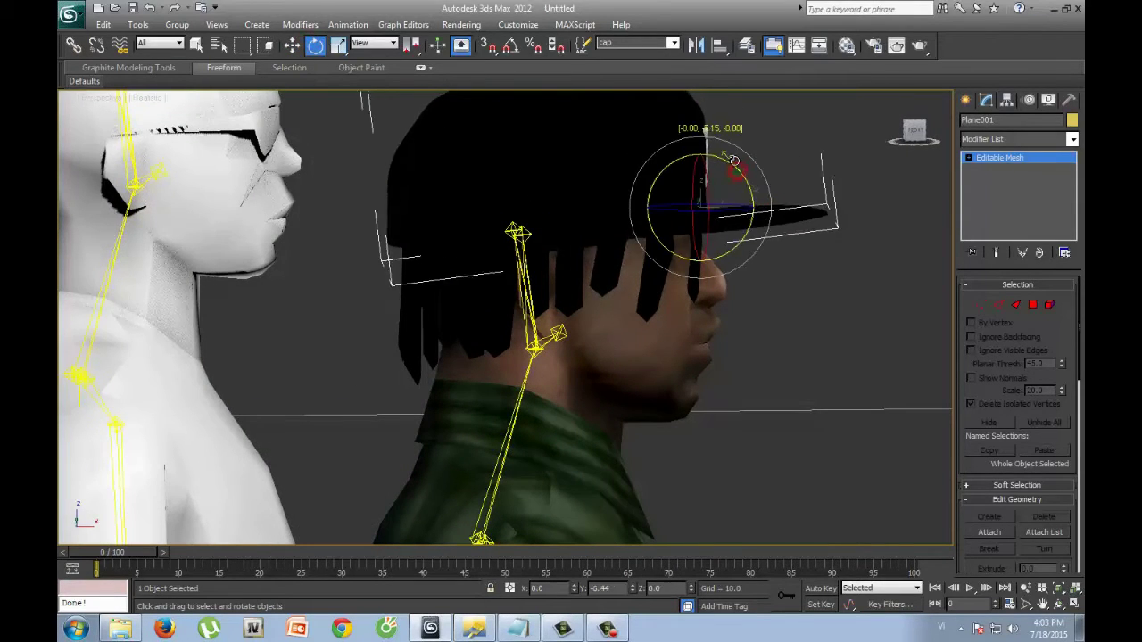
click(291, 45)
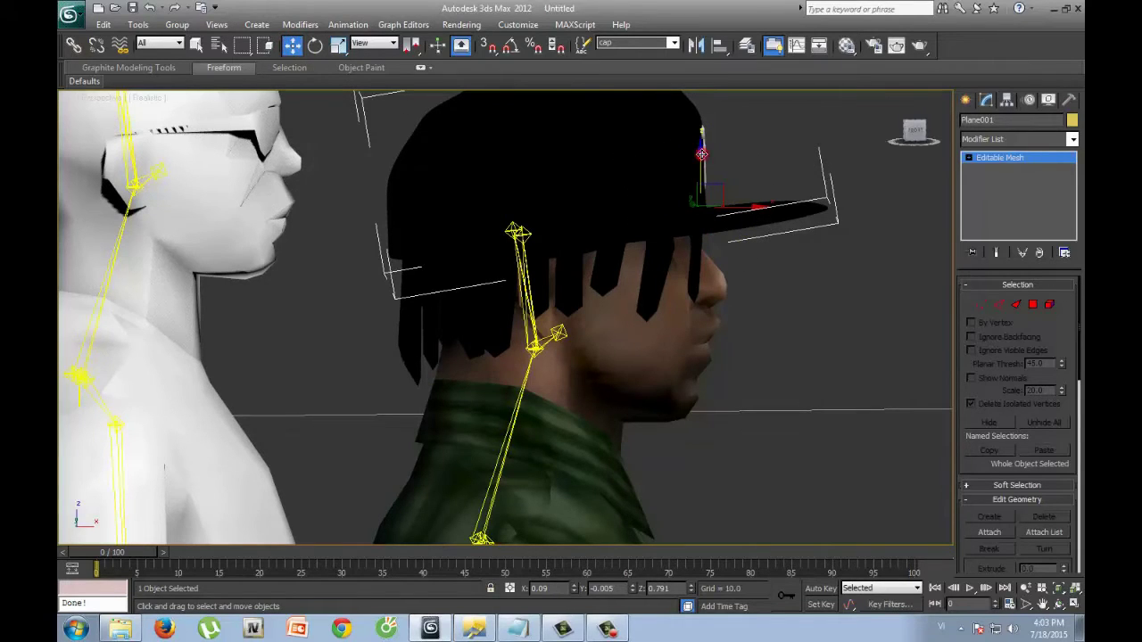
drag(701, 154, 705, 147)
drag(755, 198, 760, 194)
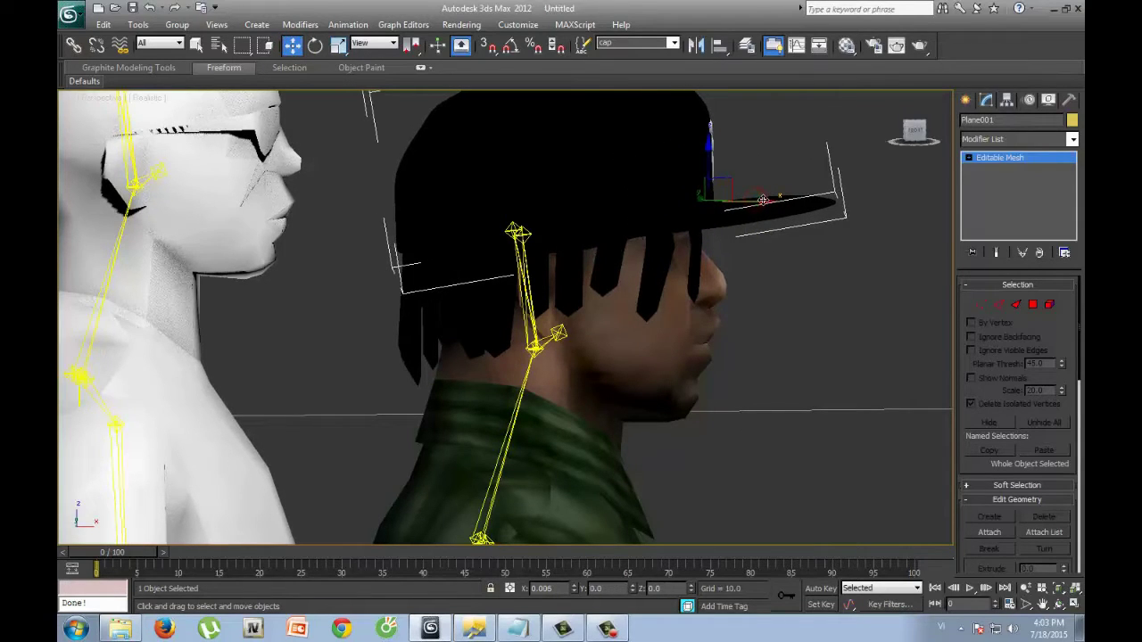
mouse_move(913, 134)
mouse_down()
mouse_move(95, 146)
mouse_move(852, 129)
mouse_up()
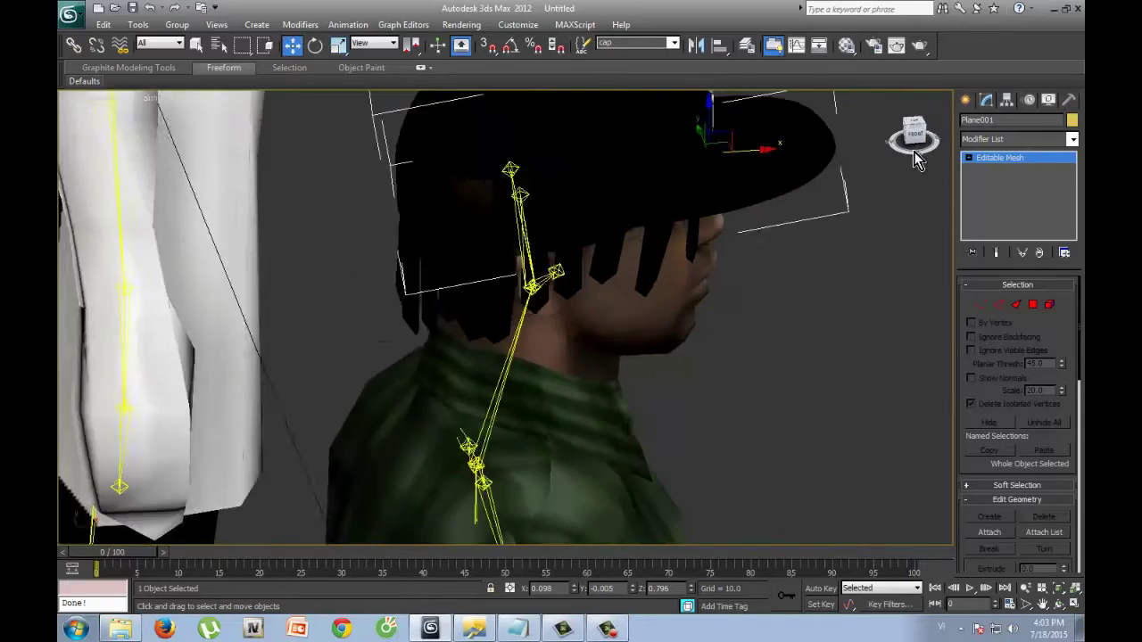
drag(802, 185, 797, 186)
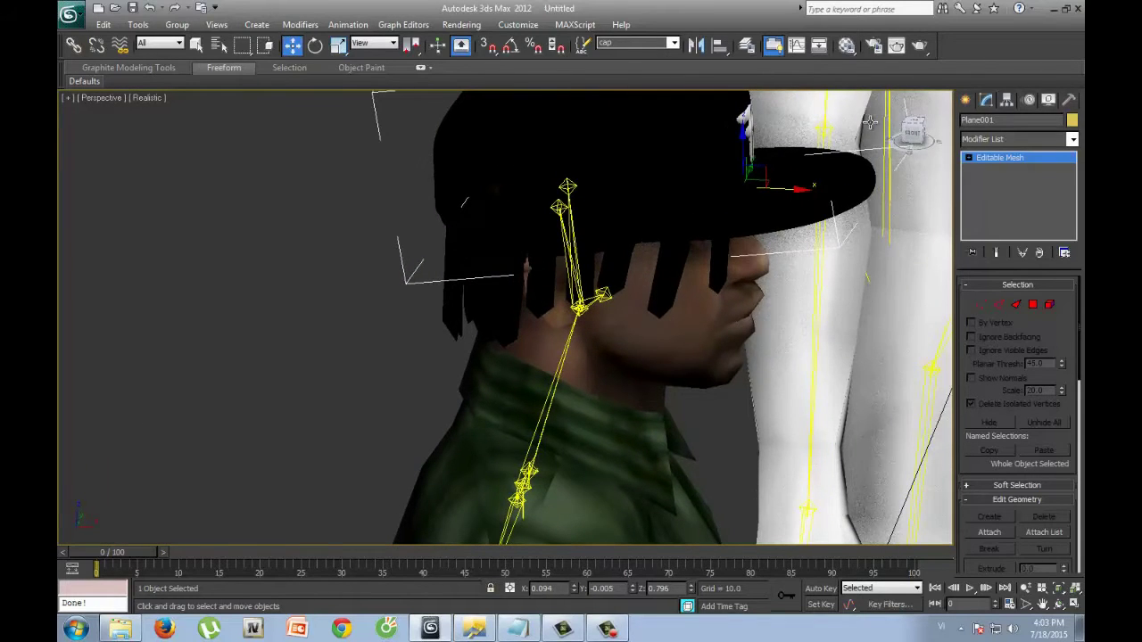
drag(884, 133, 781, 128)
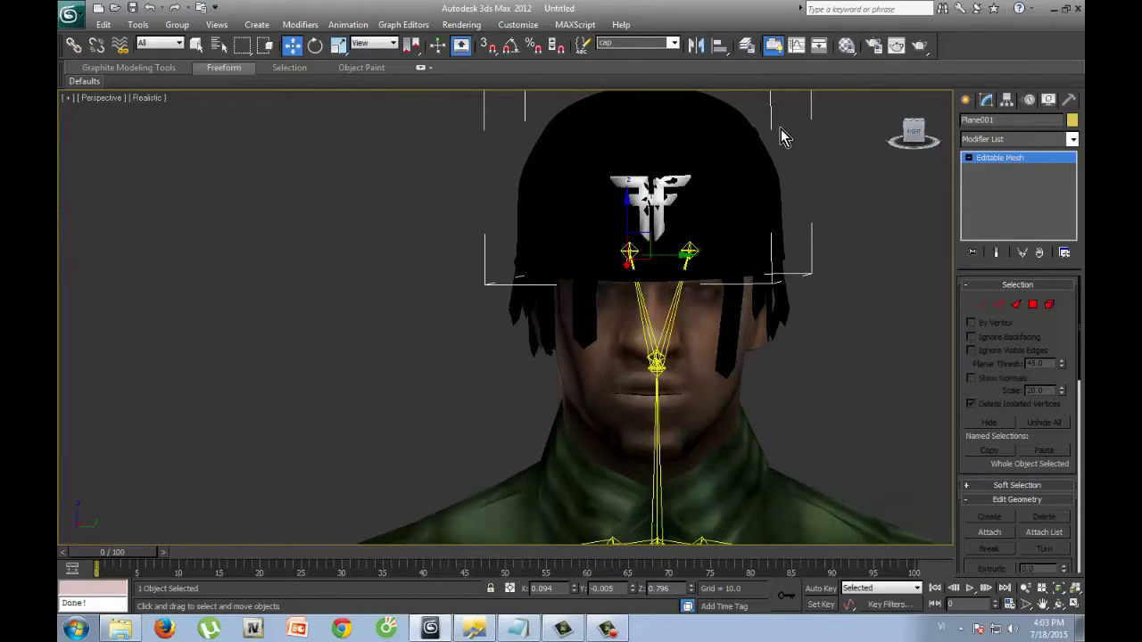
scroll(713, 241, down, 3)
scroll(535, 143, down, 2)
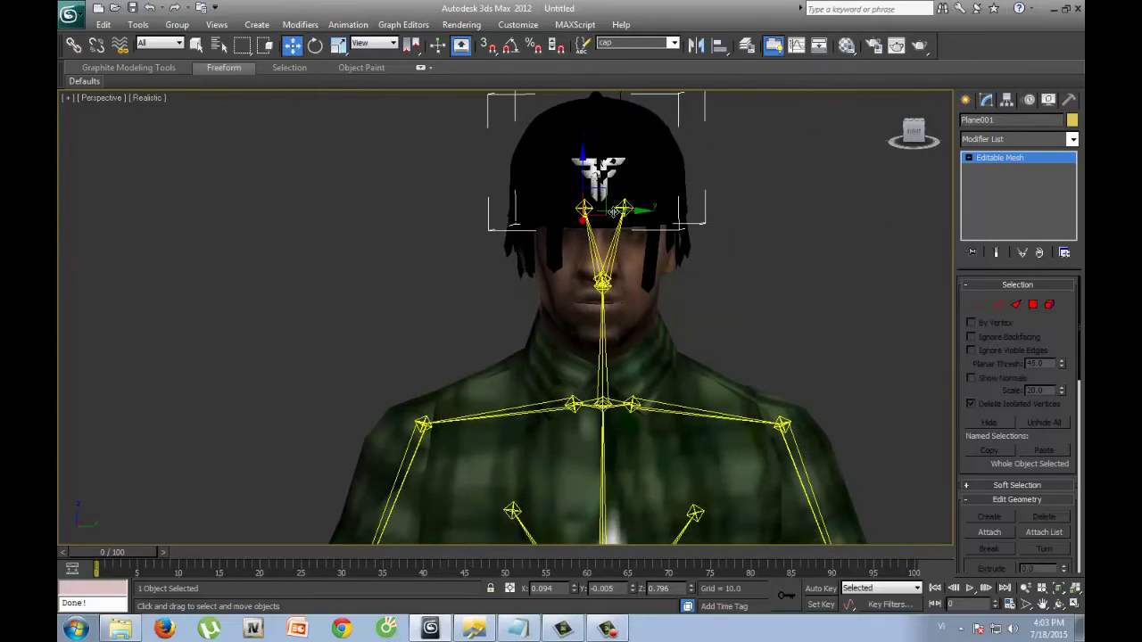
click(700, 311)
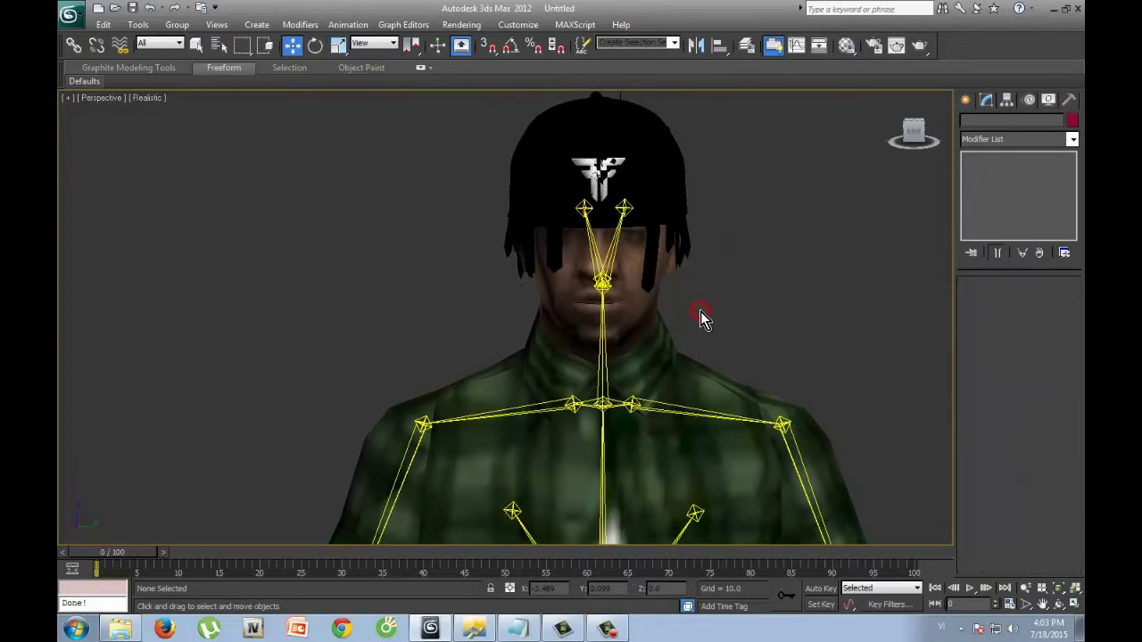
Enter Vertex level of Skin_Mesh's Editable Mesh, accepting the warning, and select all vertices
click(637, 295)
click(994, 157)
click(968, 168)
click(995, 181)
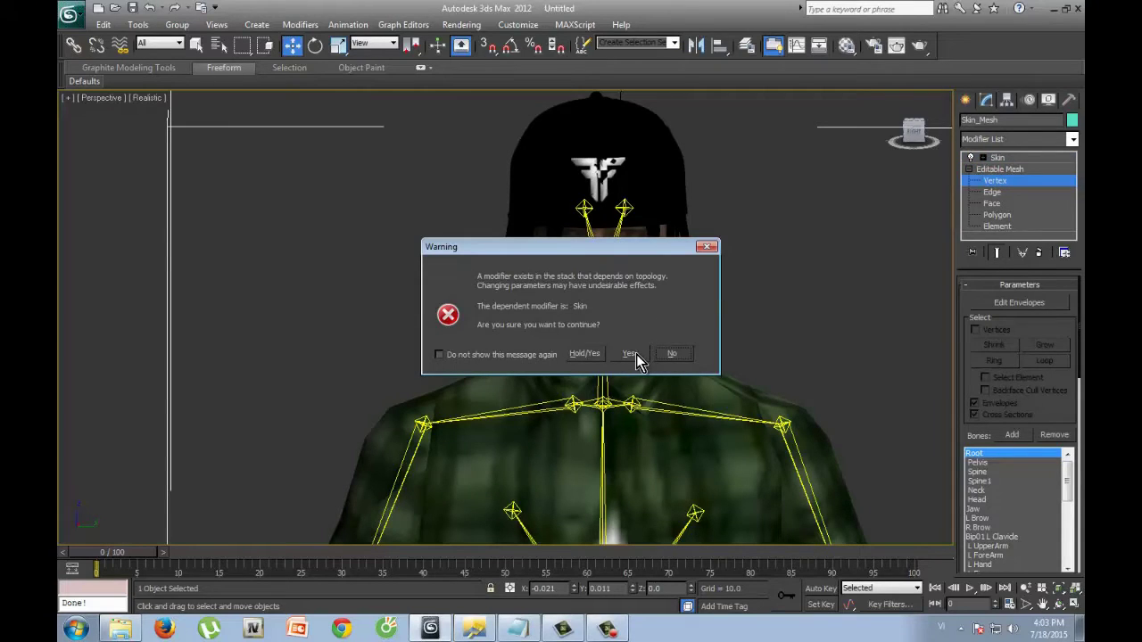
click(630, 354)
key(ctrl+a)
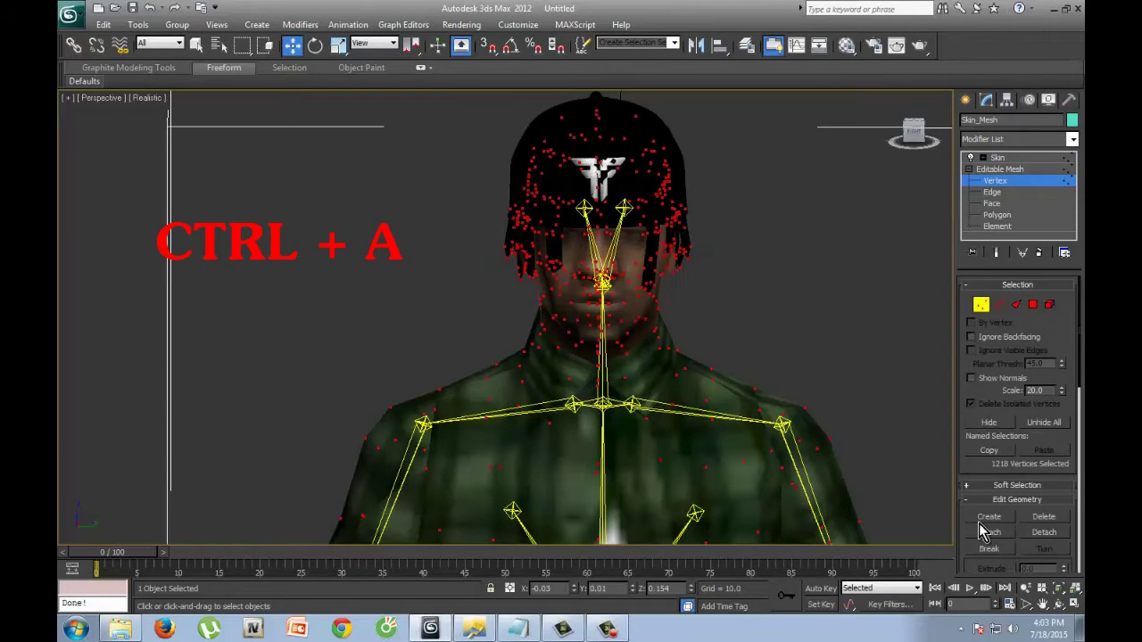
Attach the cap to Skin_Mesh and return to the Skin modifier
click(987, 534)
click(619, 118)
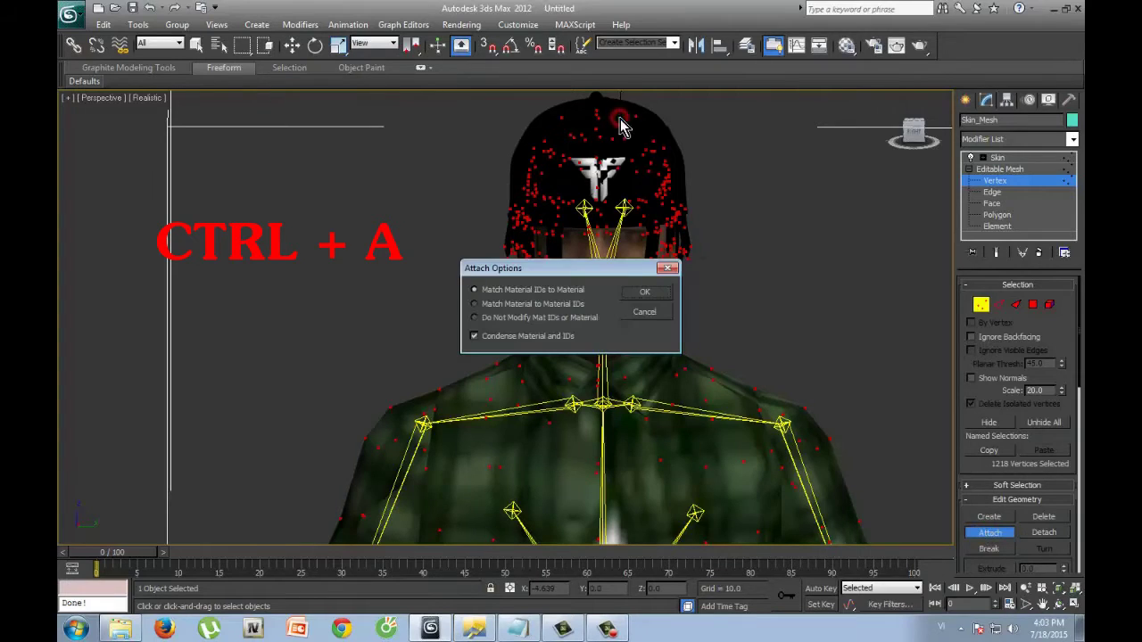
click(644, 294)
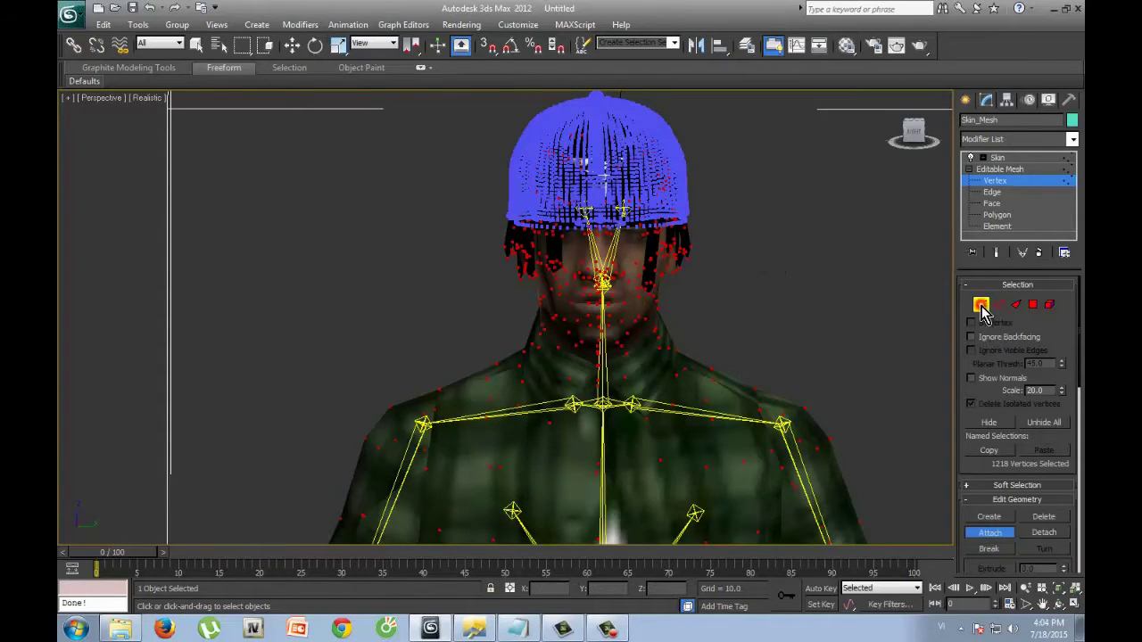
click(990, 170)
click(985, 158)
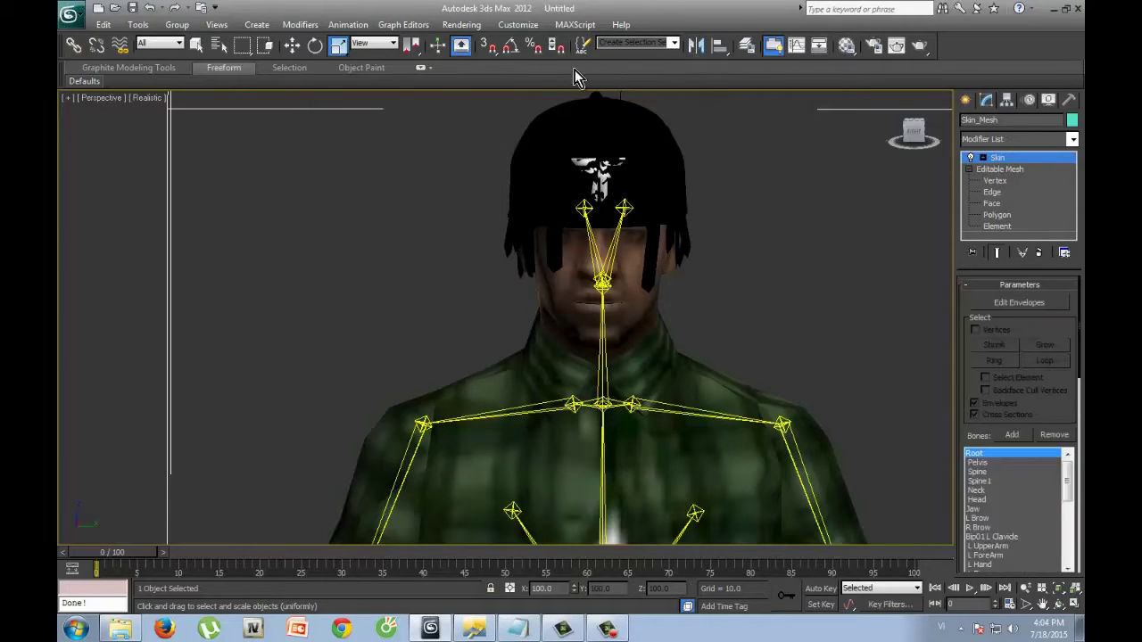
click(314, 45)
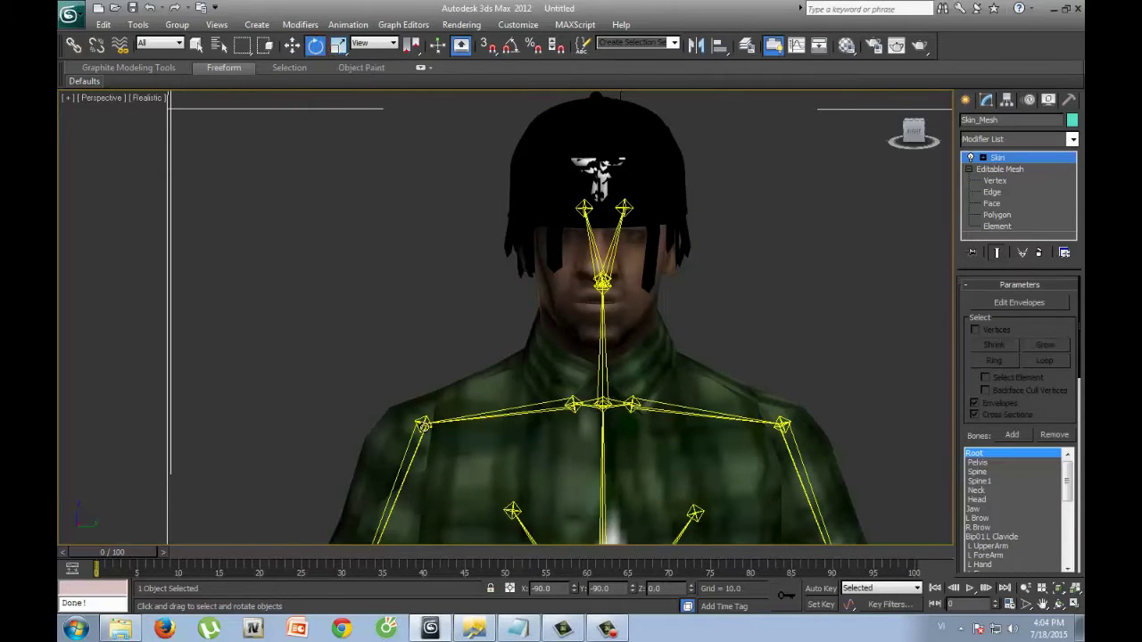
drag(894, 143, 839, 133)
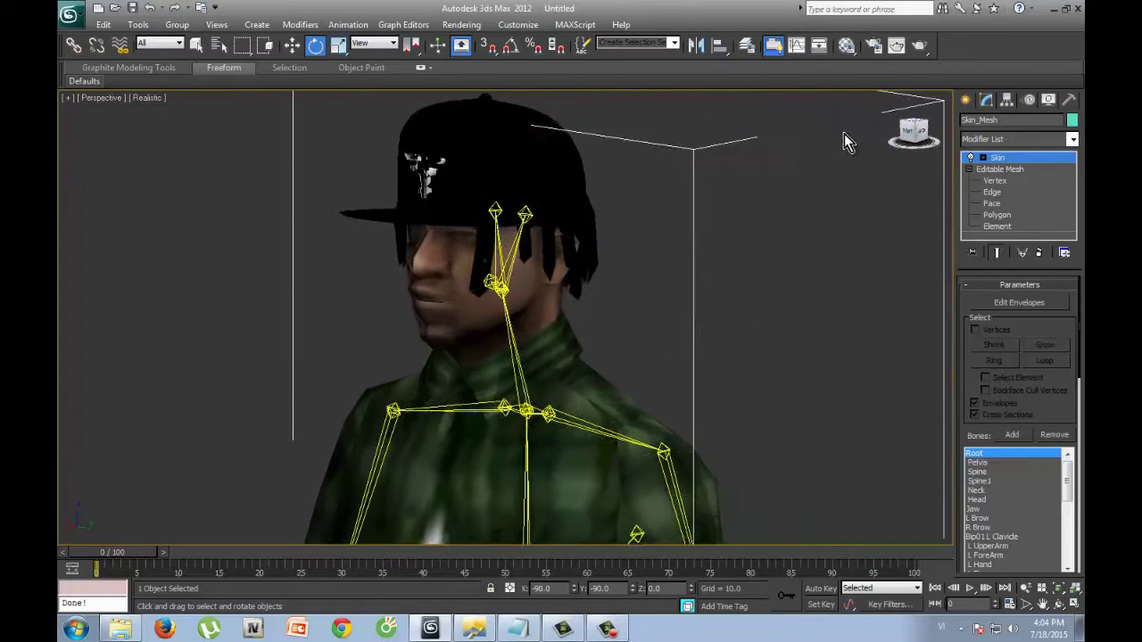
click(502, 297)
click(502, 299)
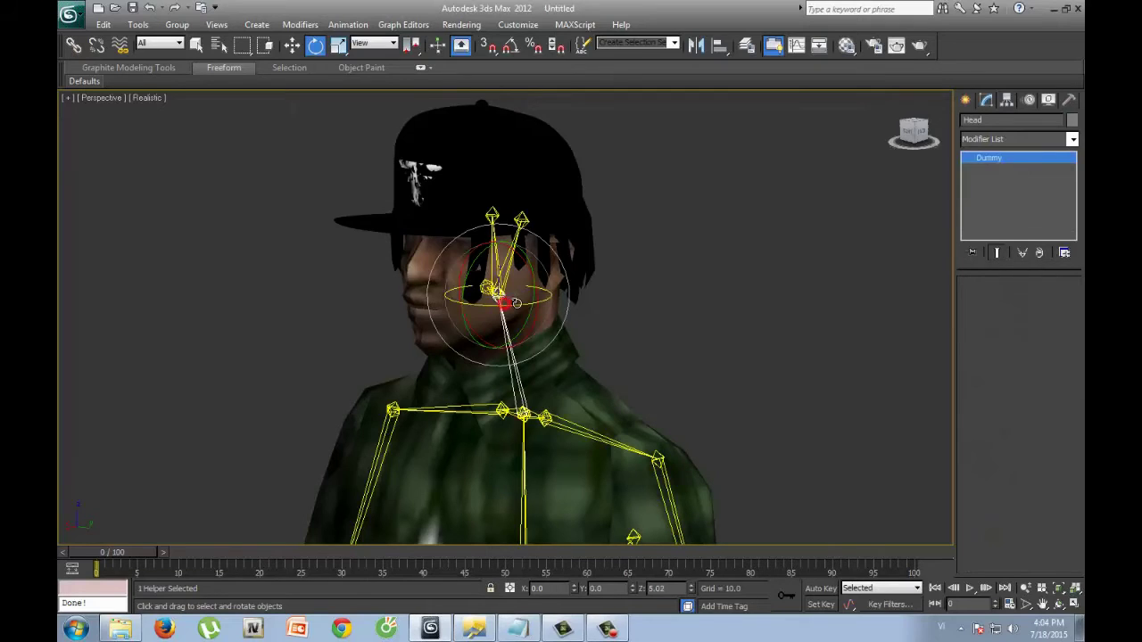
drag(516, 303, 651, 300)
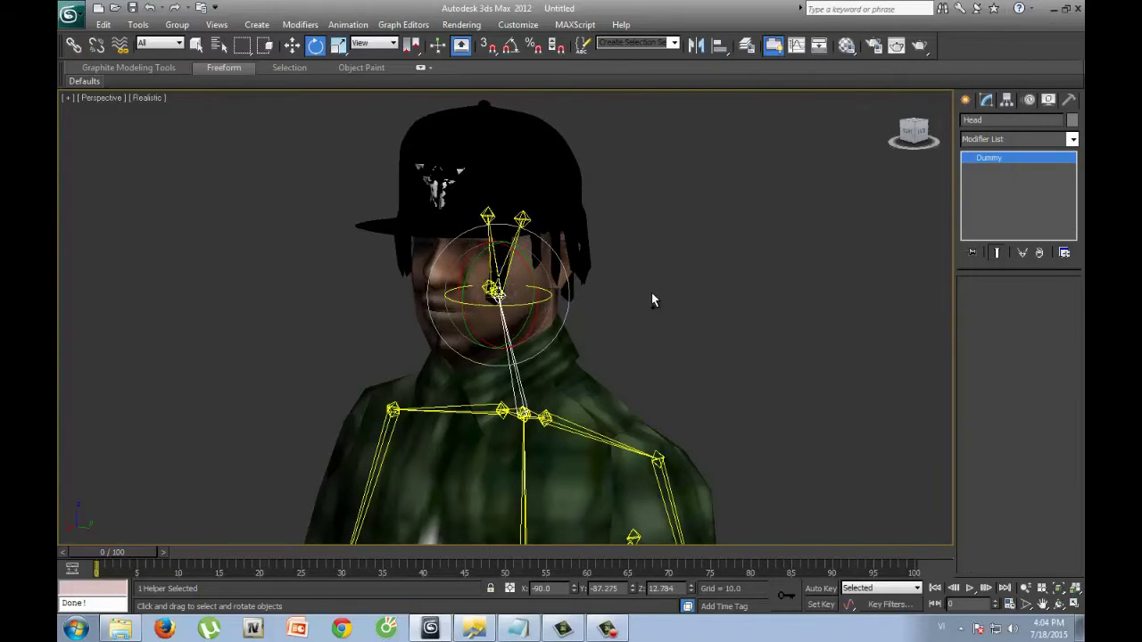
key(ctrl+z)
click(837, 178)
drag(913, 134, 70, 133)
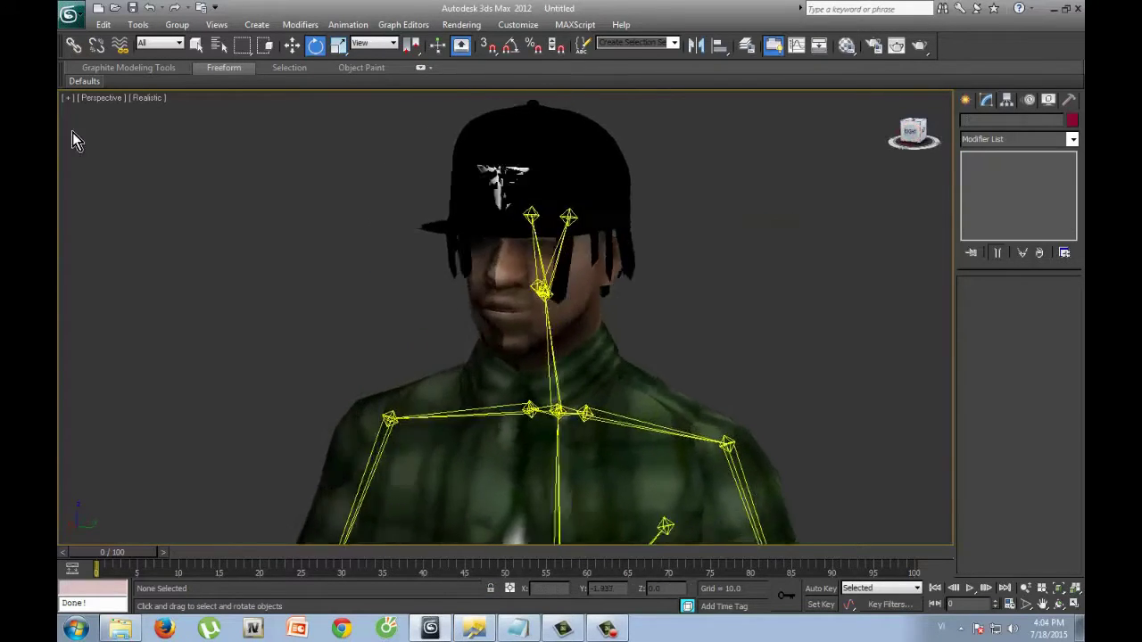
click(617, 294)
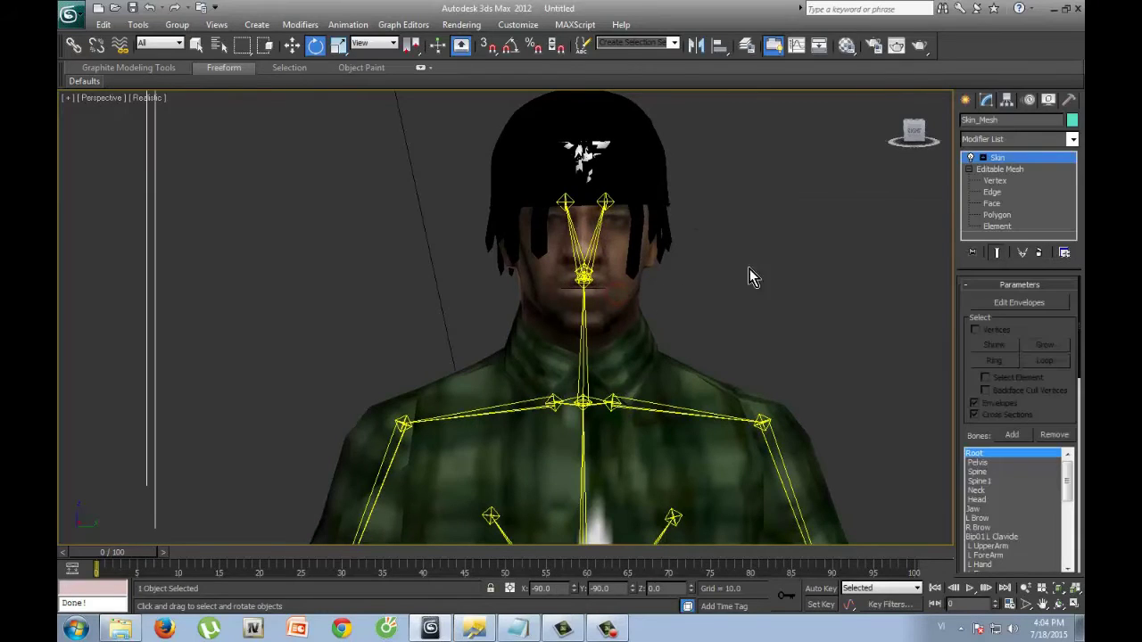
Enter Element mode on Skin_Mesh and delete the first hair strand poking through the cap
click(993, 226)
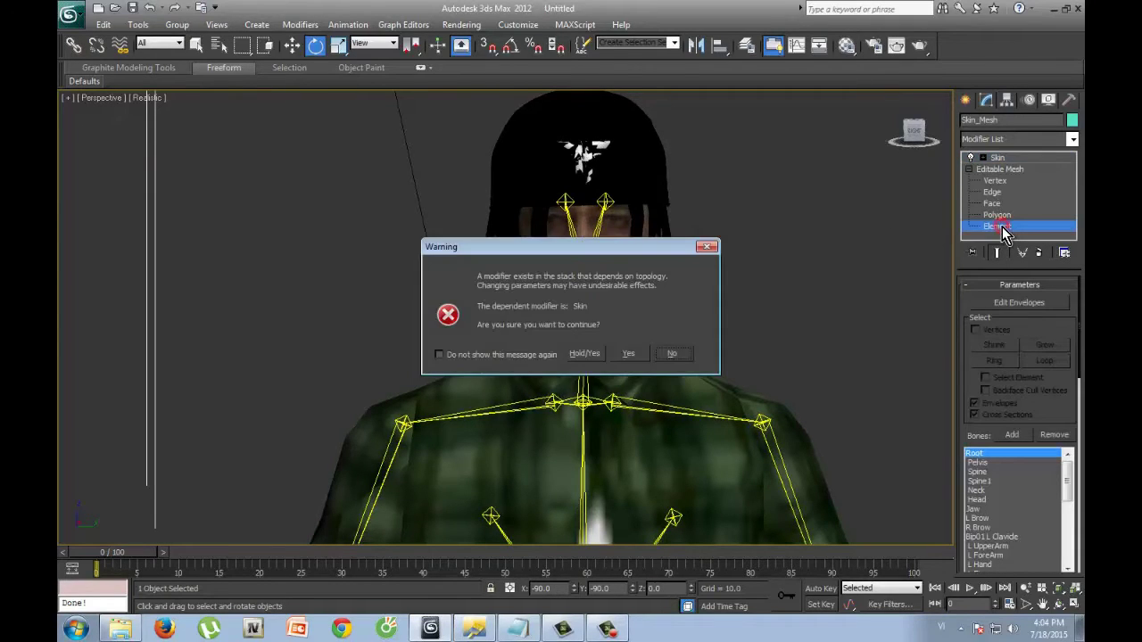
click(630, 353)
click(632, 246)
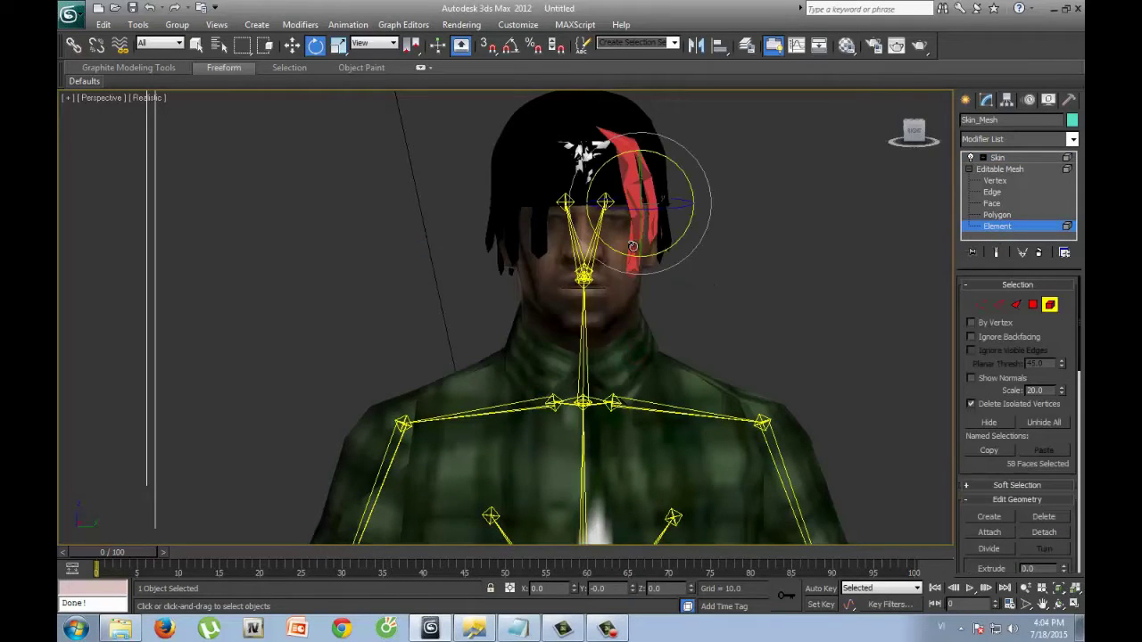
key(Delete)
key(ctrl+z)
key(Delete)
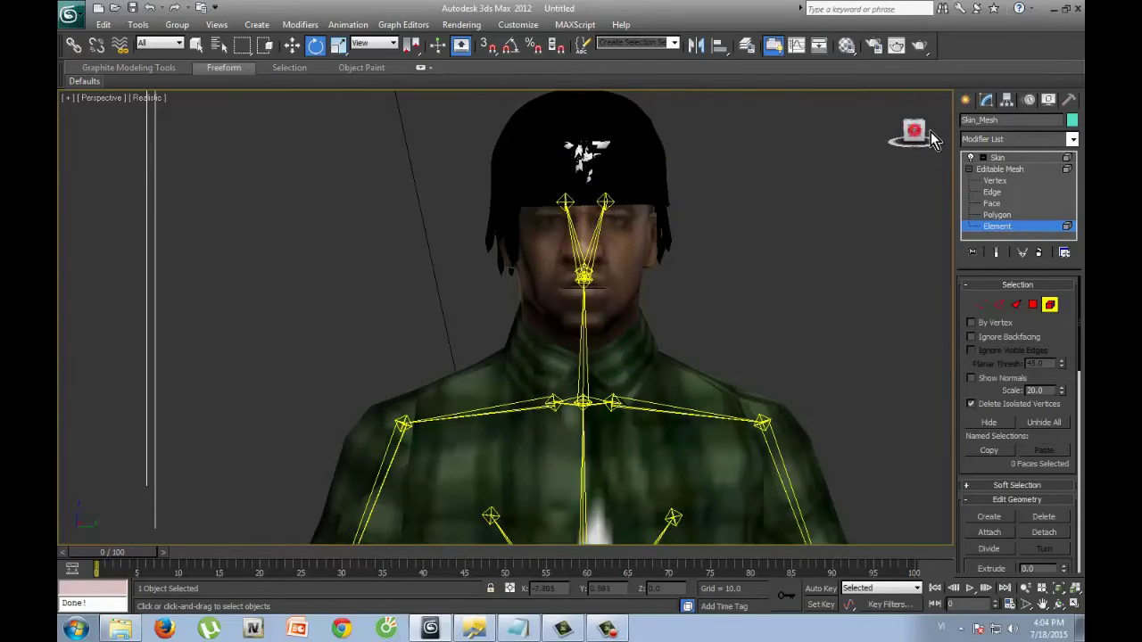
Delete the second protruding hair strand and return to the Skin modifier
drag(932, 140, 769, 174)
mouse_move(892, 137)
mouse_down()
mouse_move(747, 134)
mouse_move(859, 128)
mouse_move(606, 223)
mouse_up()
click(571, 243)
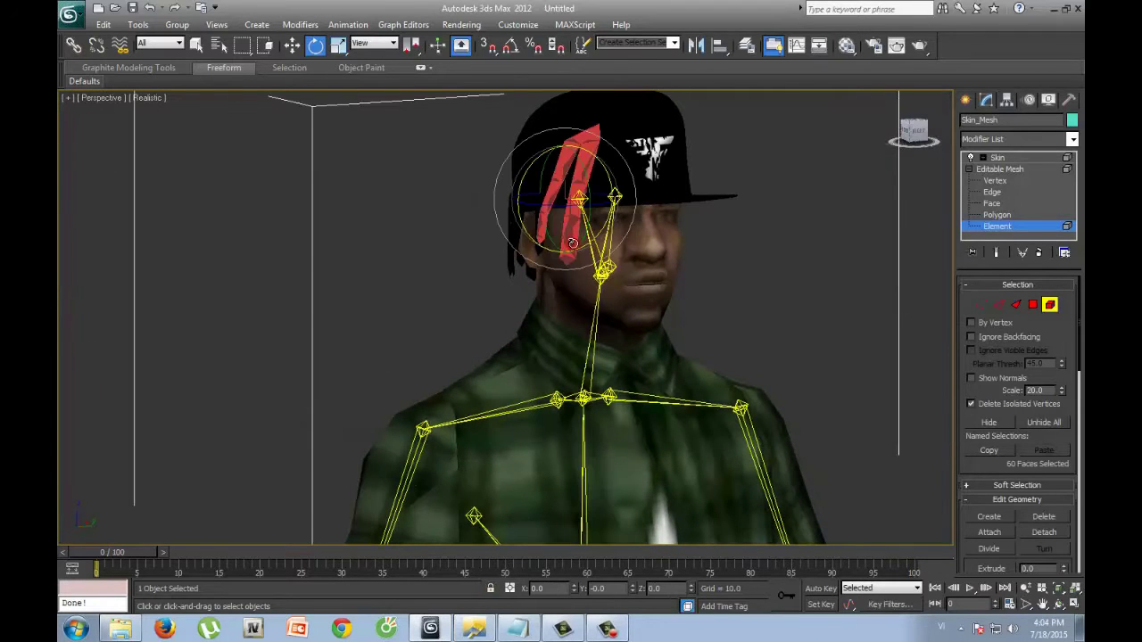
key(Delete)
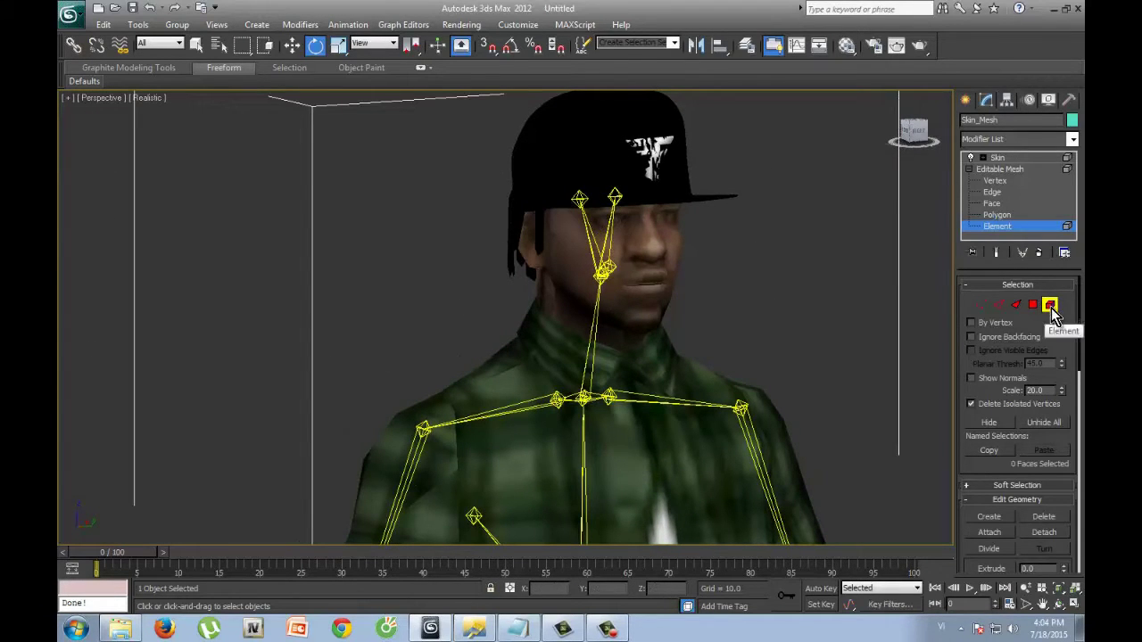
click(1049, 304)
click(994, 157)
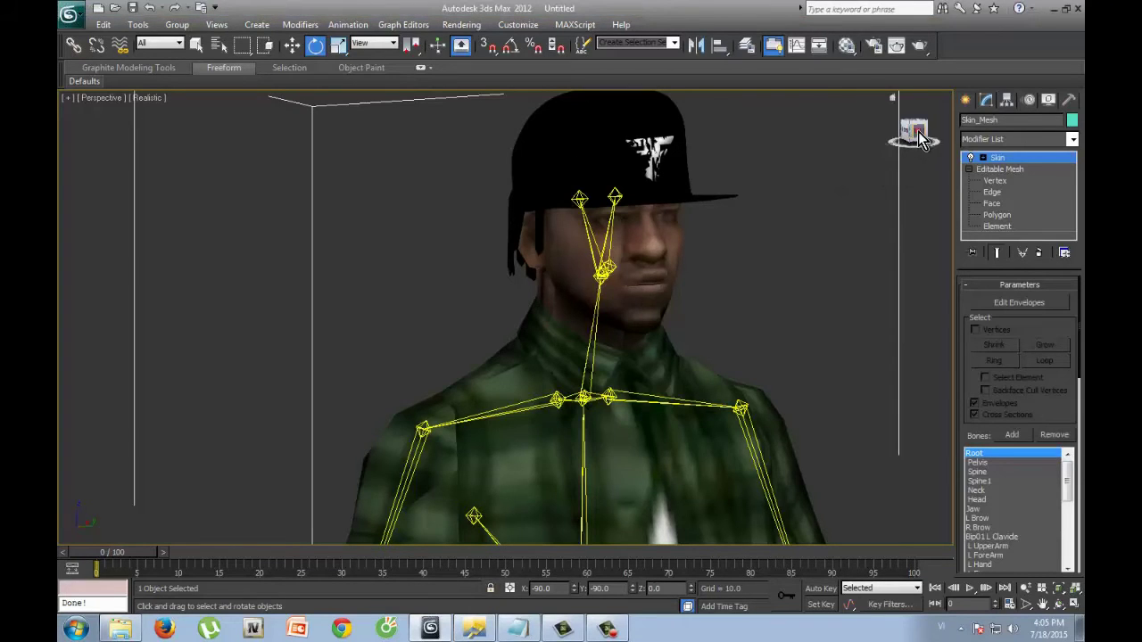
Deselect the body mesh and pan over to the second, white character
scroll(876, 133, down, 2)
scroll(746, 270, down, 3)
middle_drag(746, 269, 729, 239)
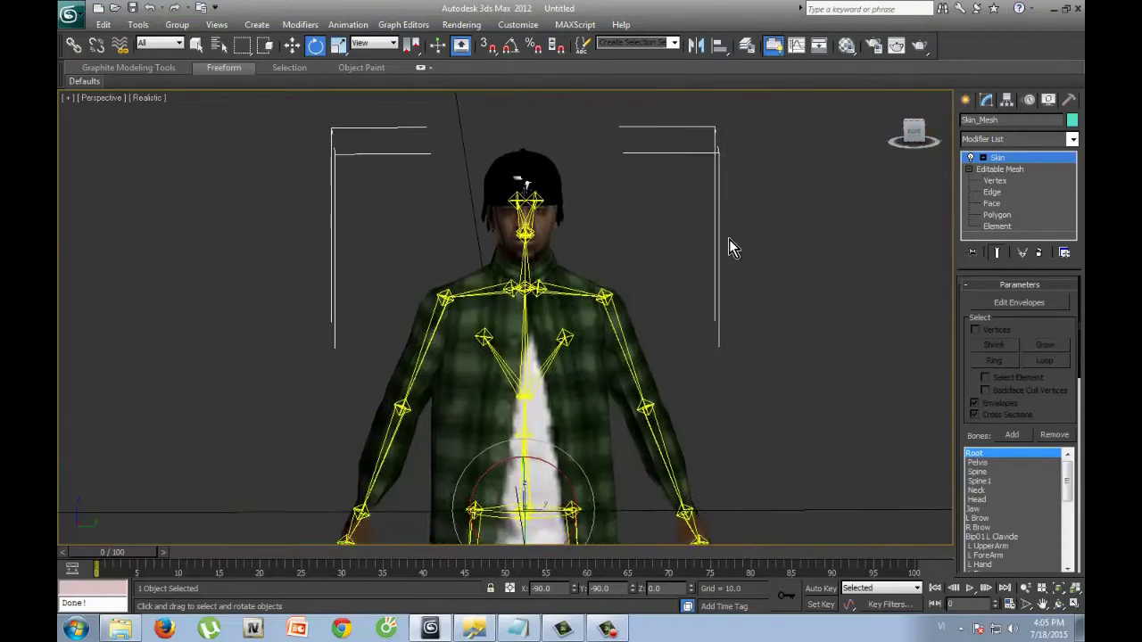
scroll(730, 239, down, 3)
click(709, 257)
click(292, 45)
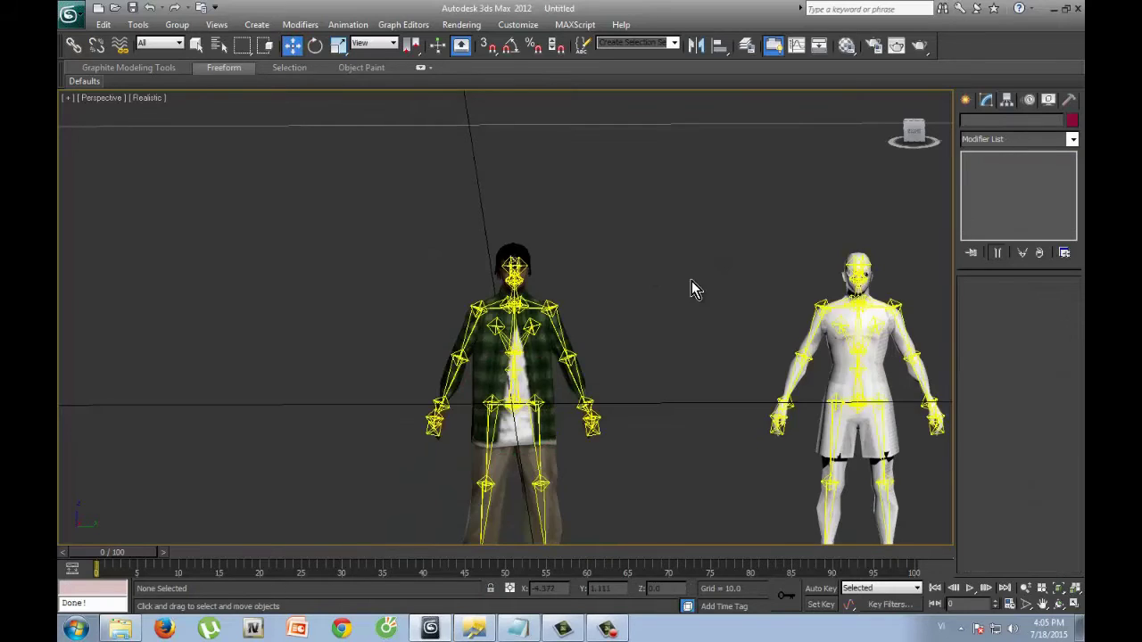
middle_drag(691, 281, 423, 255)
scroll(651, 281, up, 2)
scroll(651, 281, up, 2)
scroll(646, 281, up, 2)
Select the white character's Skin_Mesh and set its Editable Mesh to Element level
click(646, 281)
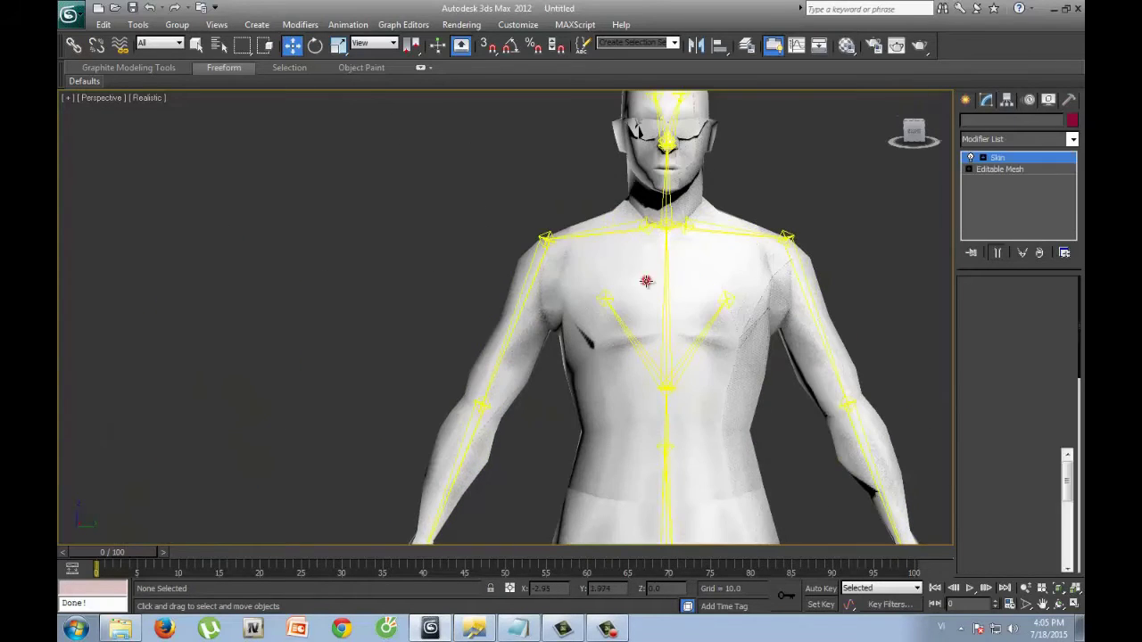
click(968, 168)
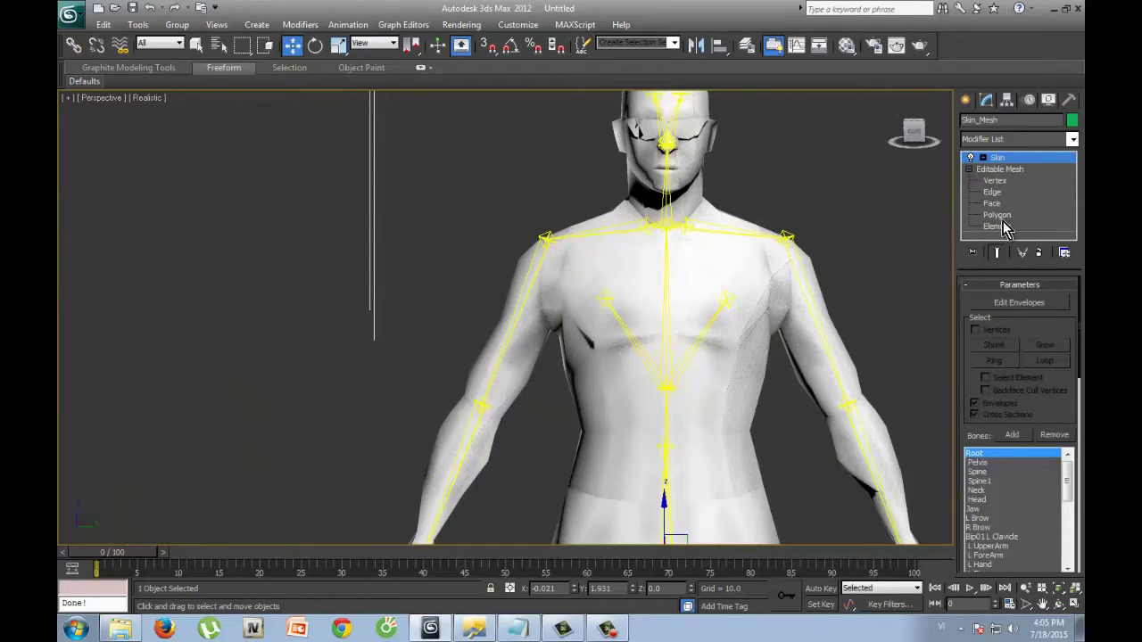
click(1003, 227)
click(620, 361)
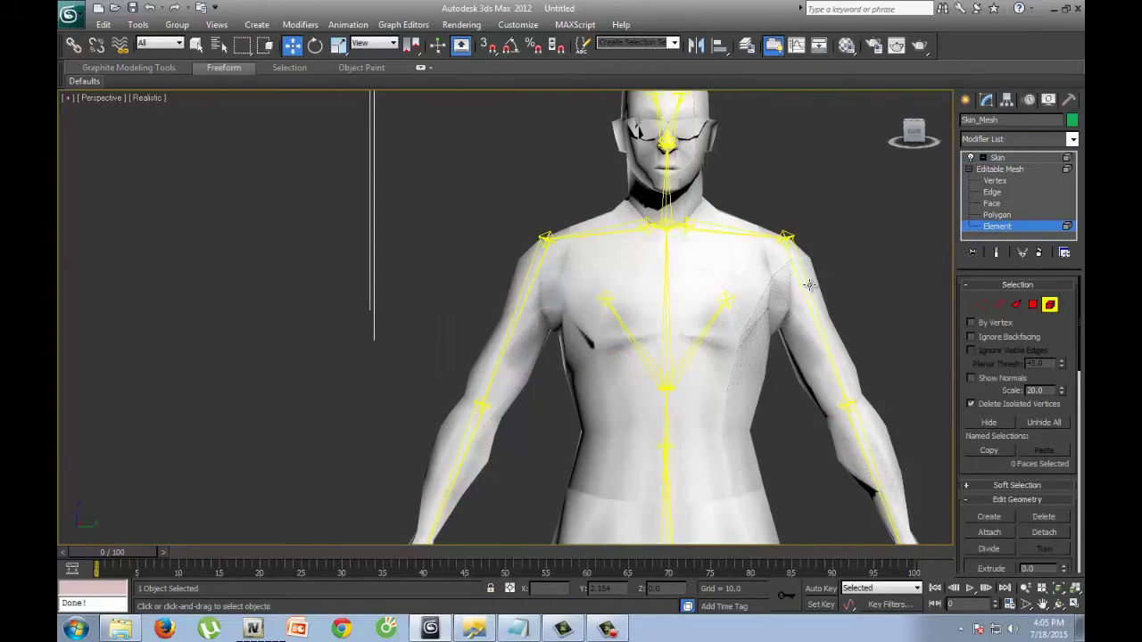
scroll(871, 302, down, 3)
scroll(833, 311, down, 2)
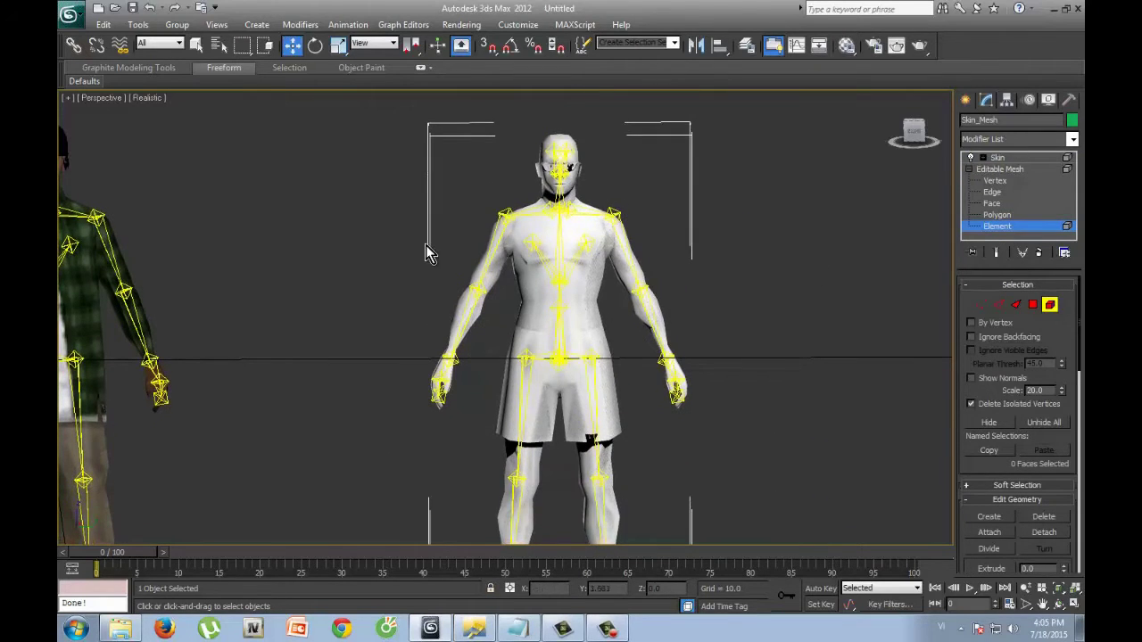
Inspect the character mesh's Object Properties
right_click(541, 250)
click(598, 336)
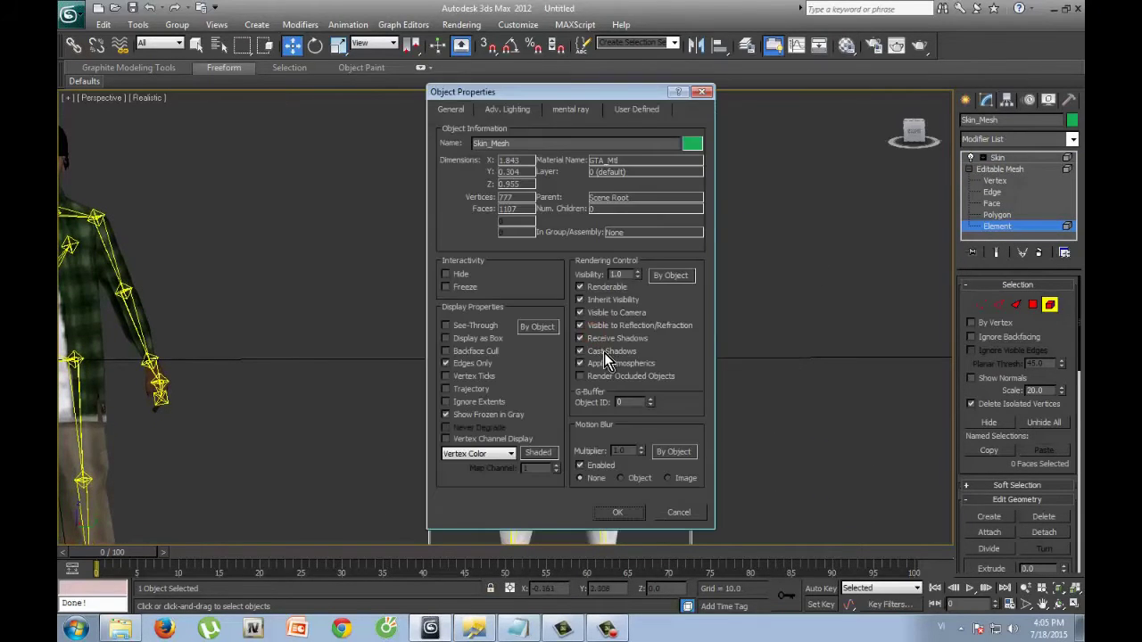
click(619, 513)
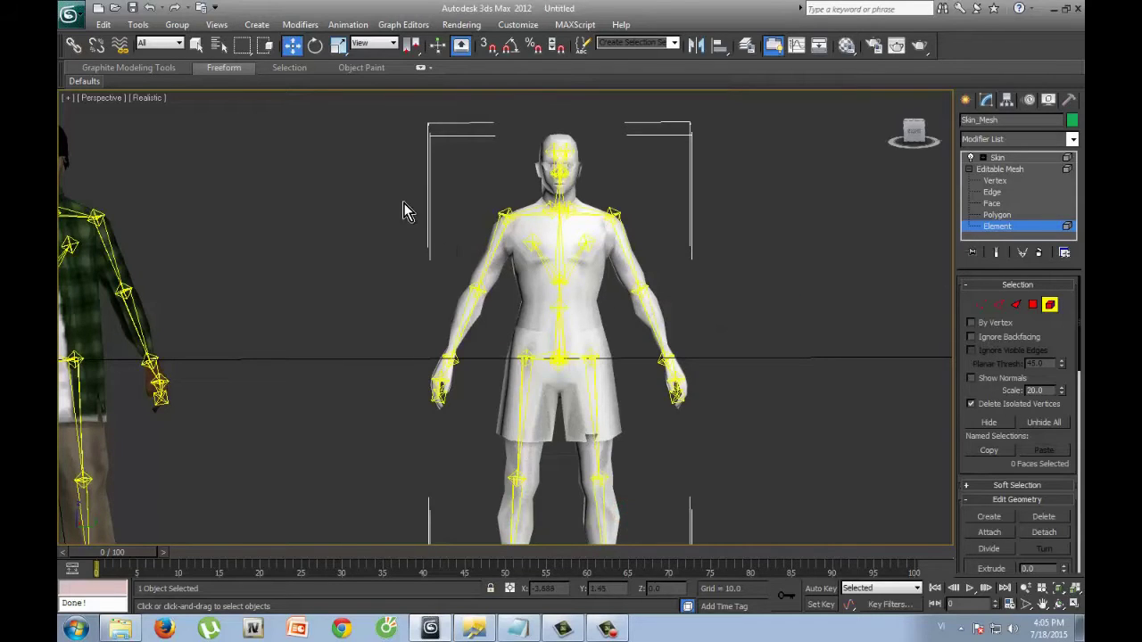
Delete the body and shoe elements from the character mesh
drag(767, 614, 767, 614)
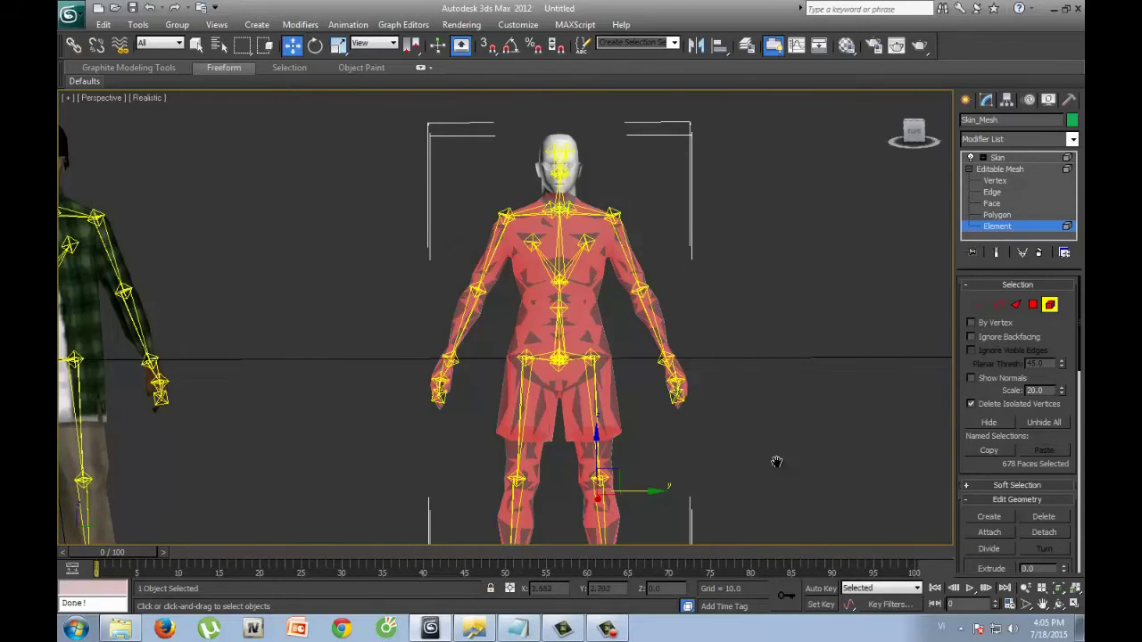
middle_drag(776, 461, 760, 336)
key(Delete)
drag(424, 414, 687, 535)
key(Delete)
Delete the head and collar pieces, leaving only the sunglasses
middle_drag(700, 293, 691, 389)
scroll(687, 374, up, 3)
click(644, 263)
key(Delete)
scroll(649, 269, up, 2)
drag(594, 199, 803, 326)
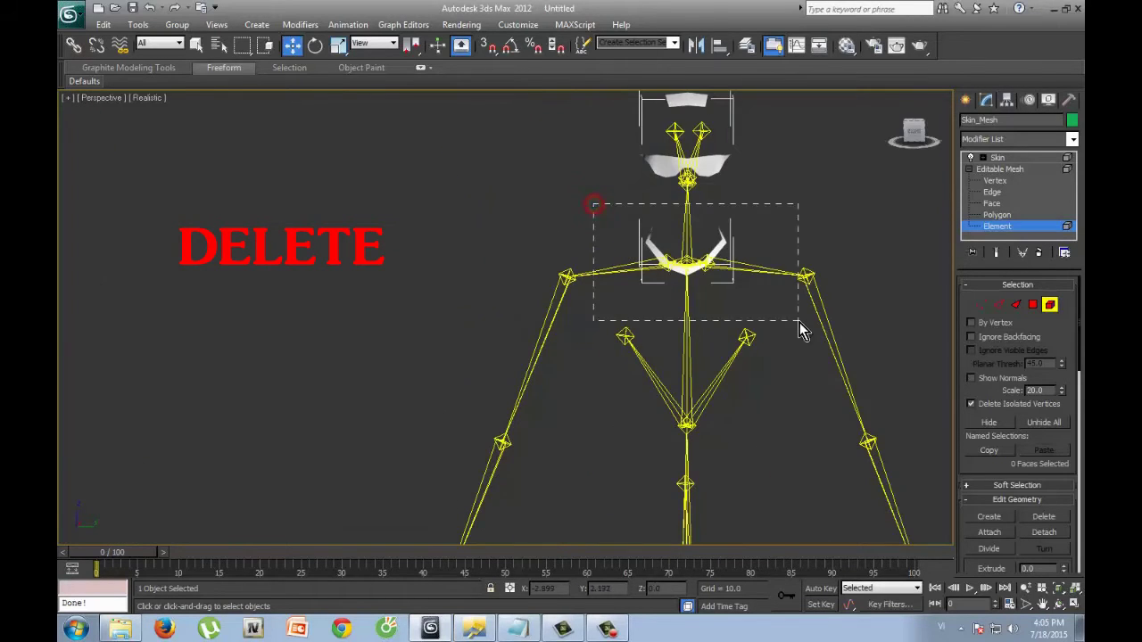
scroll(802, 197, up, 3)
drag(696, 122, 873, 215)
key(Delete)
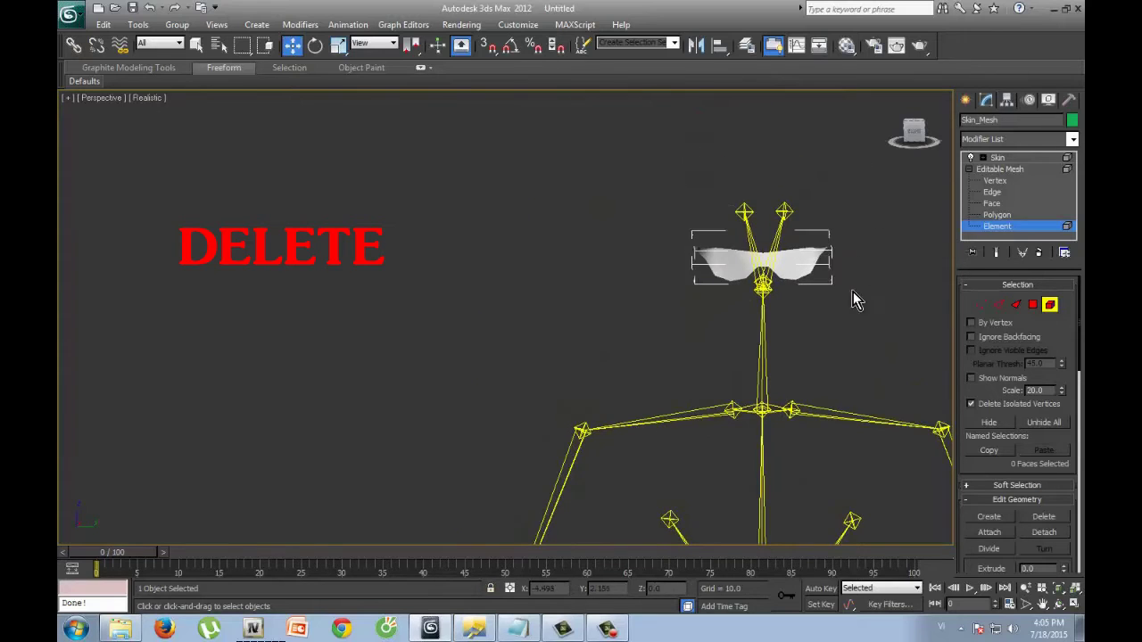
middle_drag(854, 298, 651, 285)
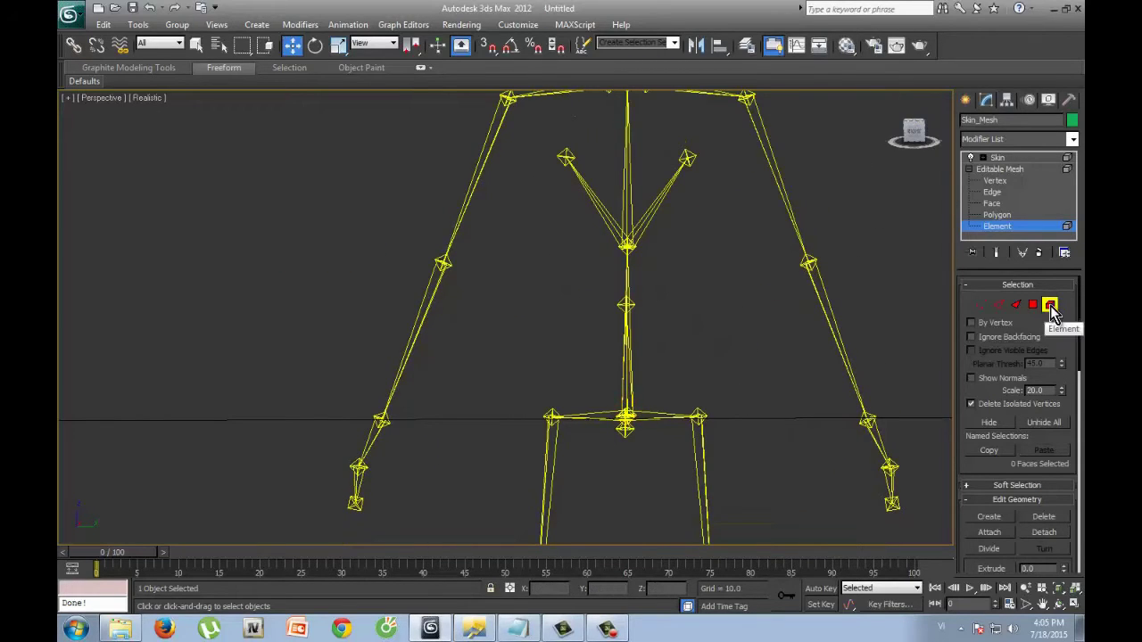
Exit element mode and delete the entire skeleton hierarchy
click(1013, 170)
click(997, 157)
double_click(627, 416)
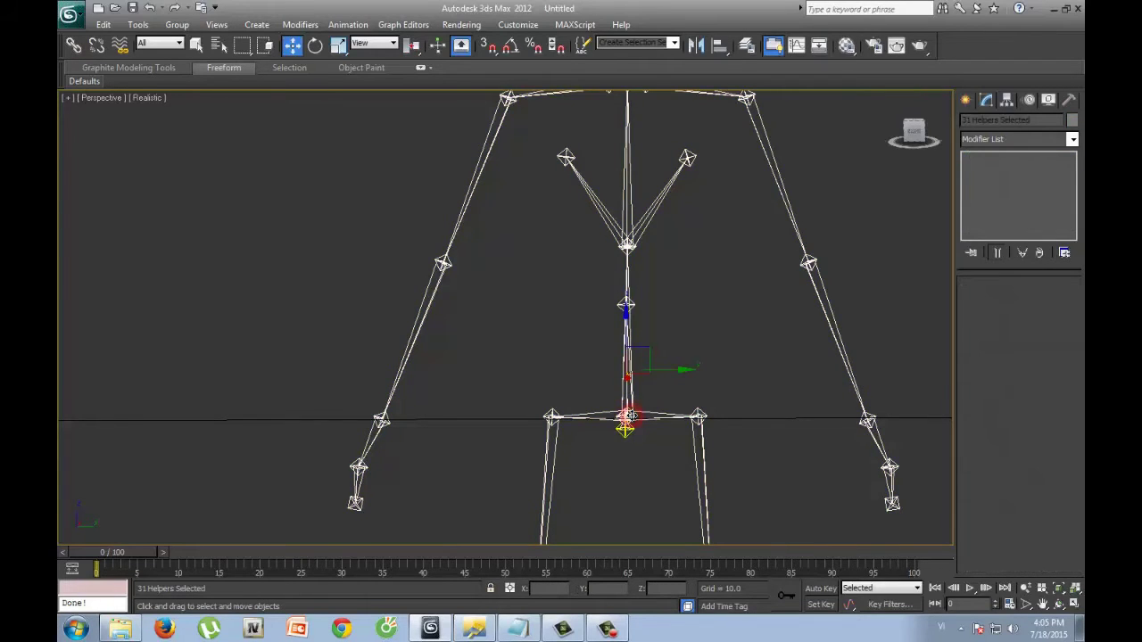
scroll(625, 387, down, 3)
key(Delete)
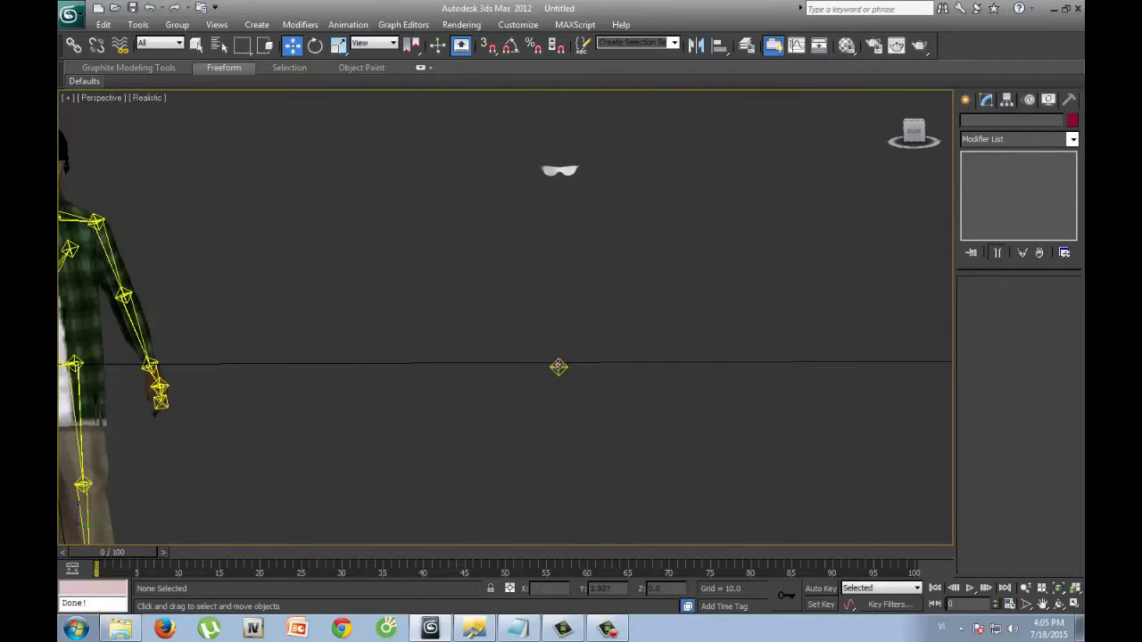
Use Affect Pivot Only and Center to Object to put the pivot on the sunglasses
click(568, 171)
middle_drag(806, 247, 820, 324)
click(1005, 100)
click(1020, 169)
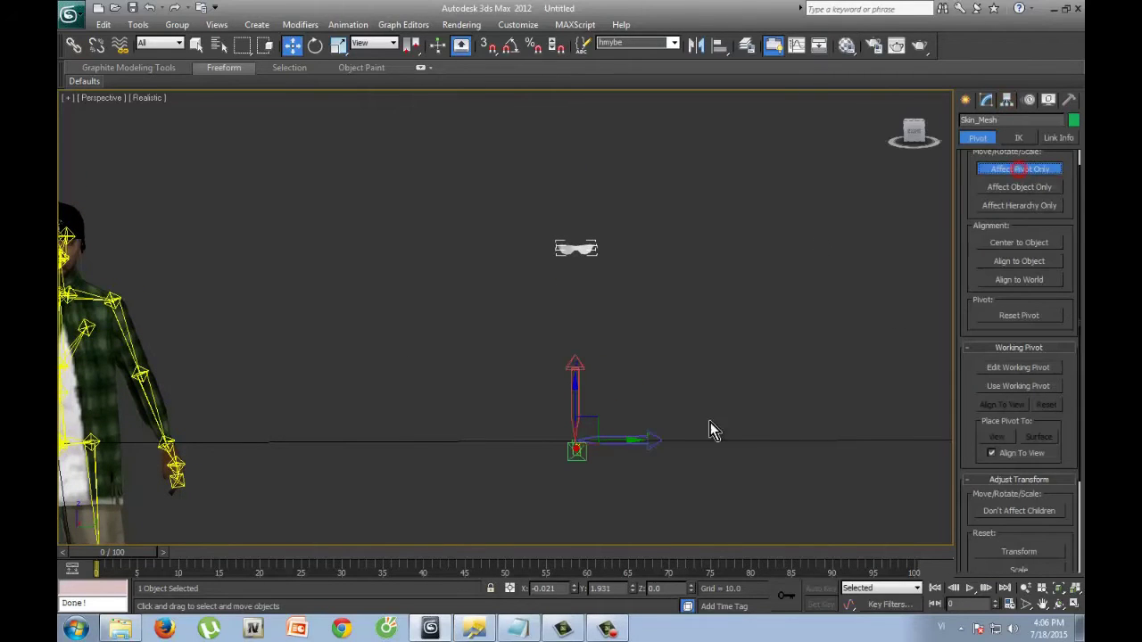
drag(576, 361, 574, 204)
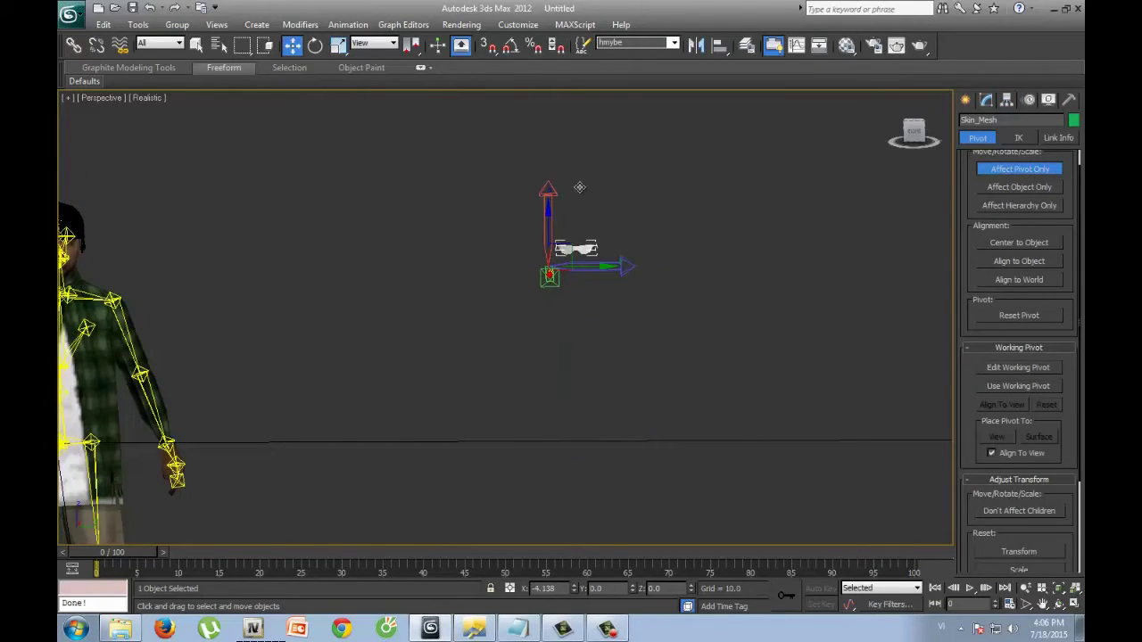
mouse_move(573, 176)
mouse_down()
mouse_move(598, 381)
mouse_move(575, 186)
mouse_up()
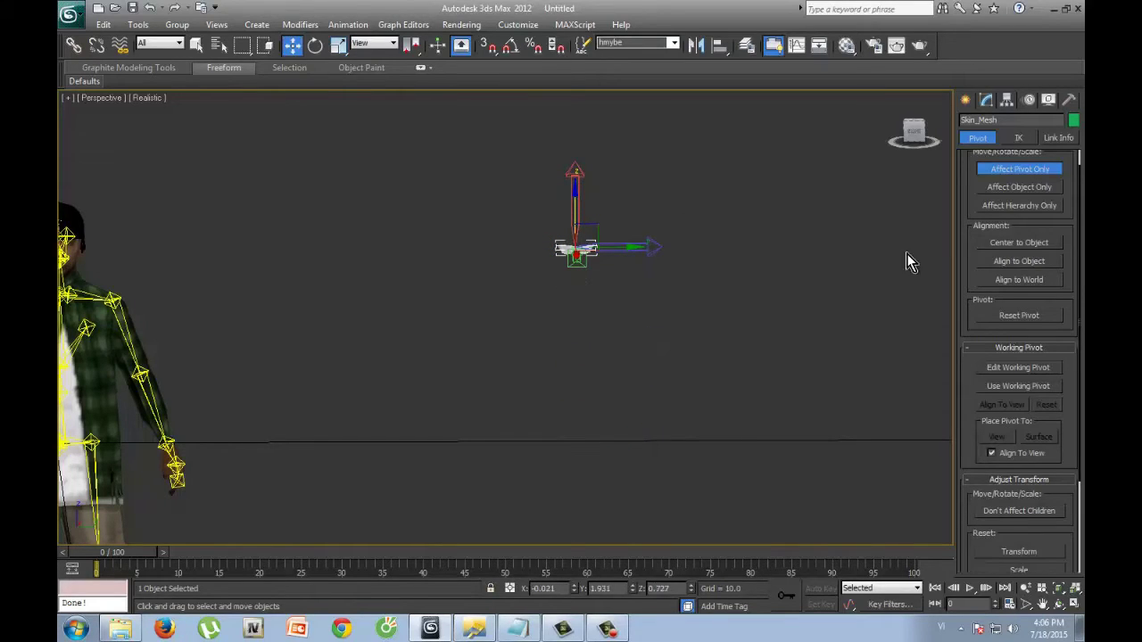
click(834, 293)
click(1005, 170)
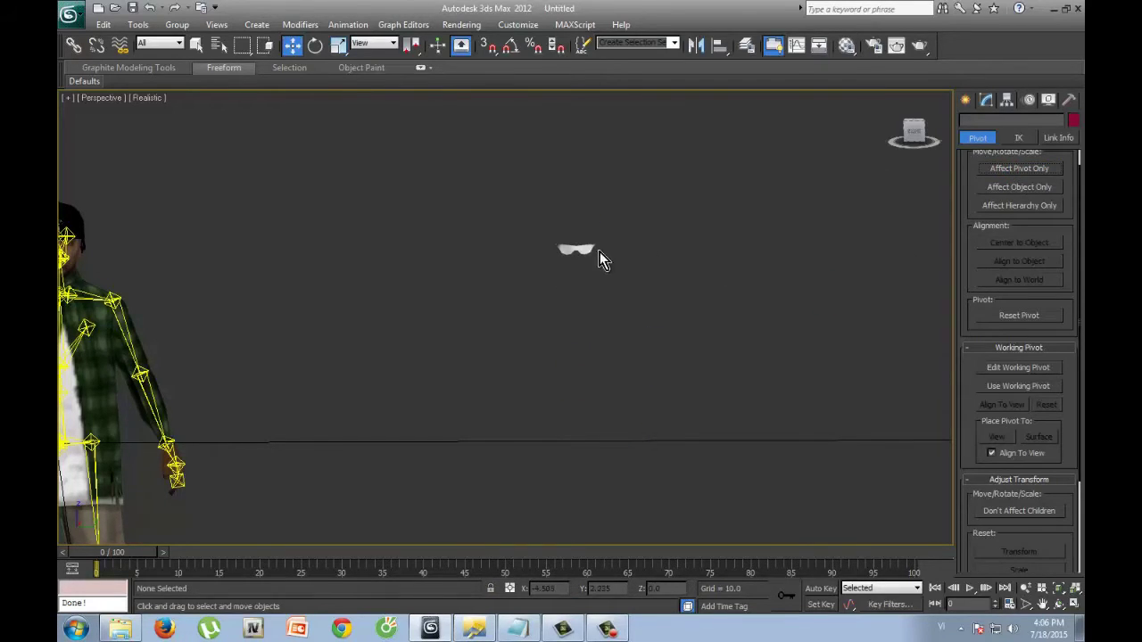
click(583, 247)
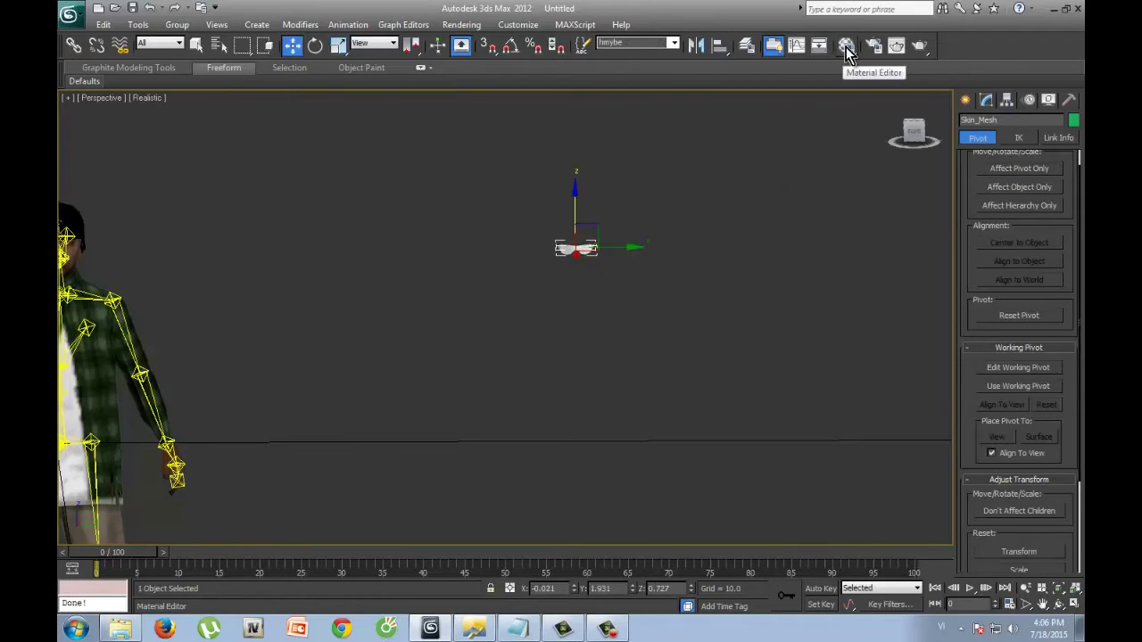
Reload the kinh.png bitmap on its material and show it shaded in the viewport
click(846, 46)
click(714, 192)
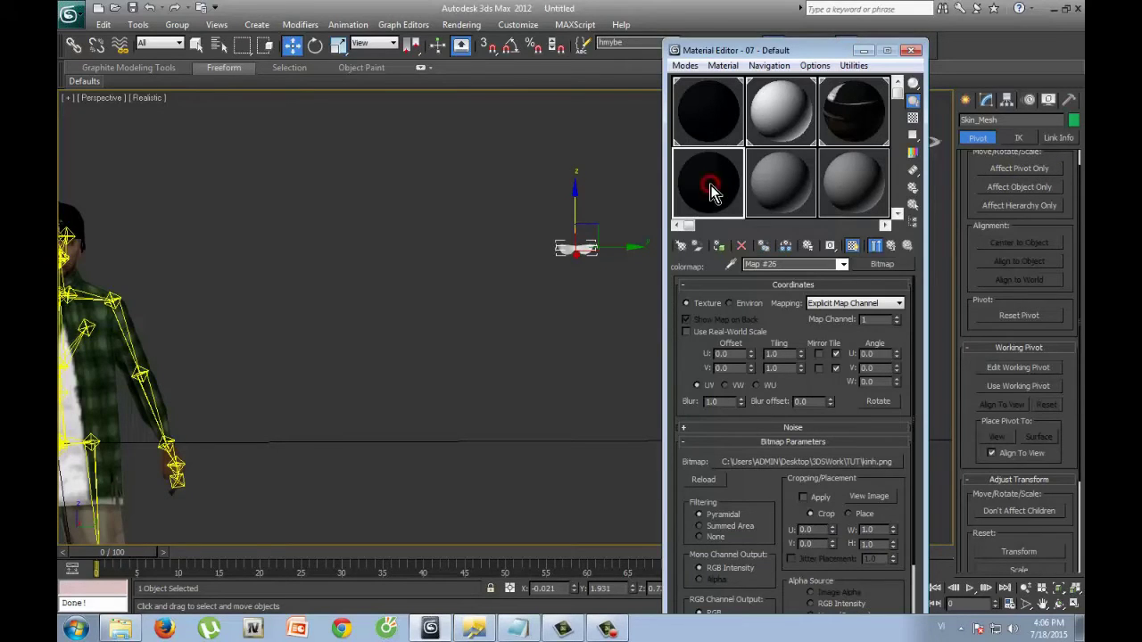
click(866, 264)
double_click(467, 151)
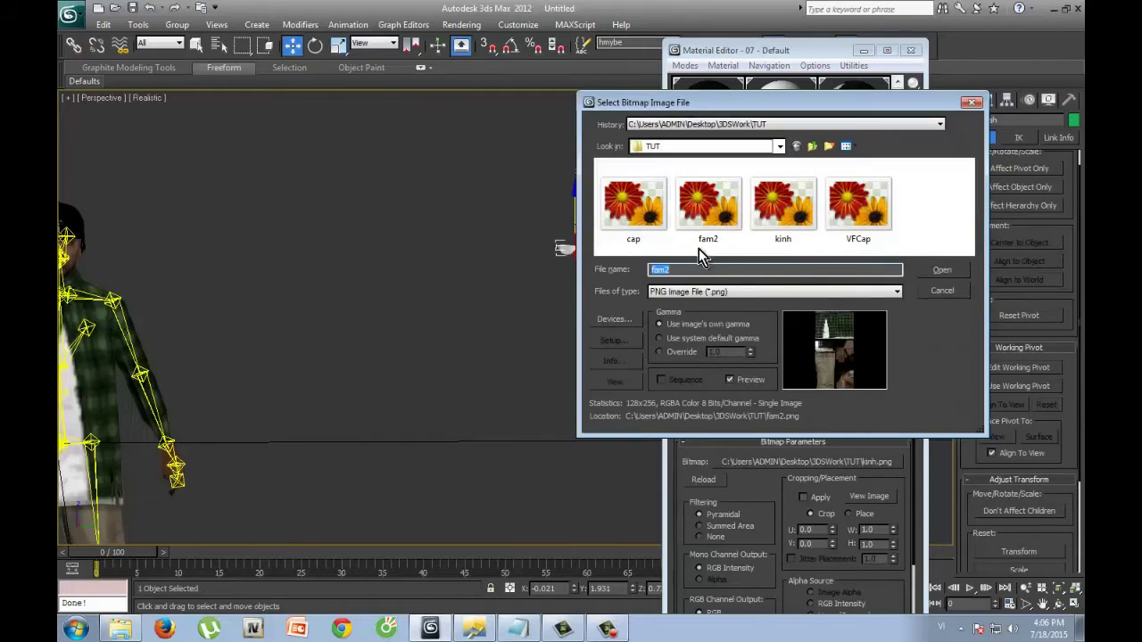
click(942, 272)
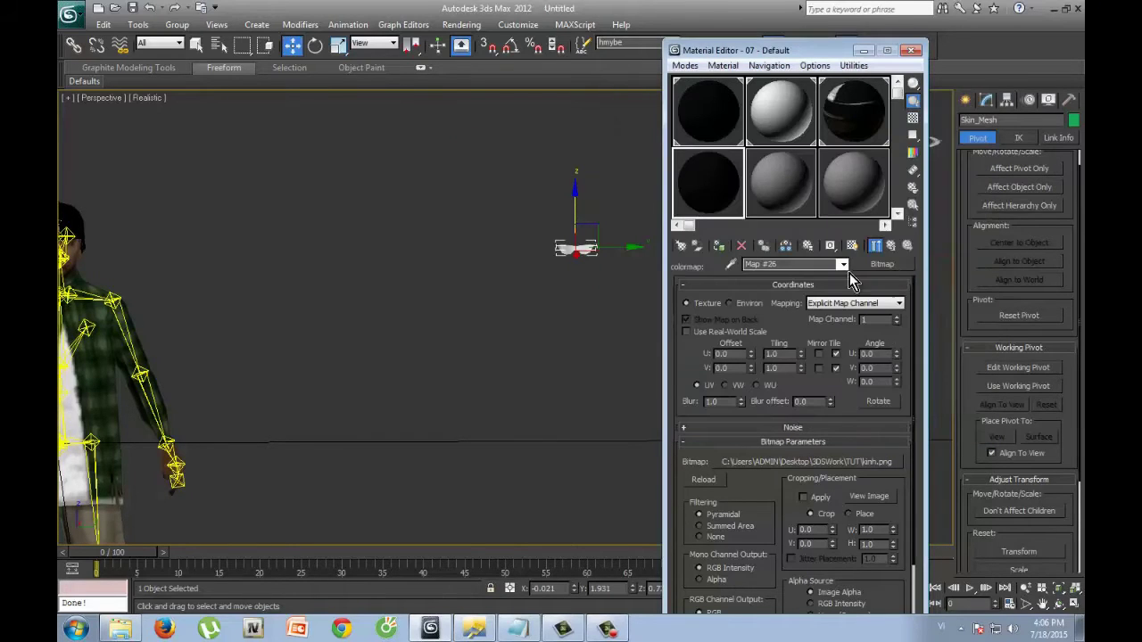
click(850, 244)
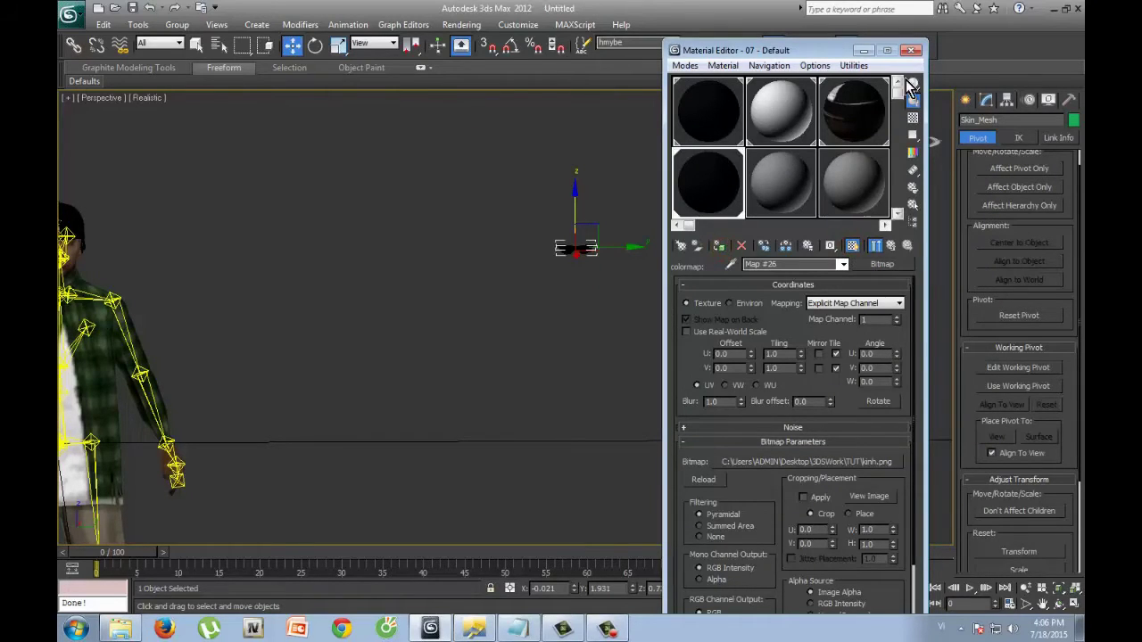
click(910, 51)
mouse_move(660, 293)
middle_down()
mouse_move(270, 291)
mouse_move(573, 313)
middle_up()
Move the sunglasses onto the character's head and scale them up to fit the face
drag(565, 288, 434, 288)
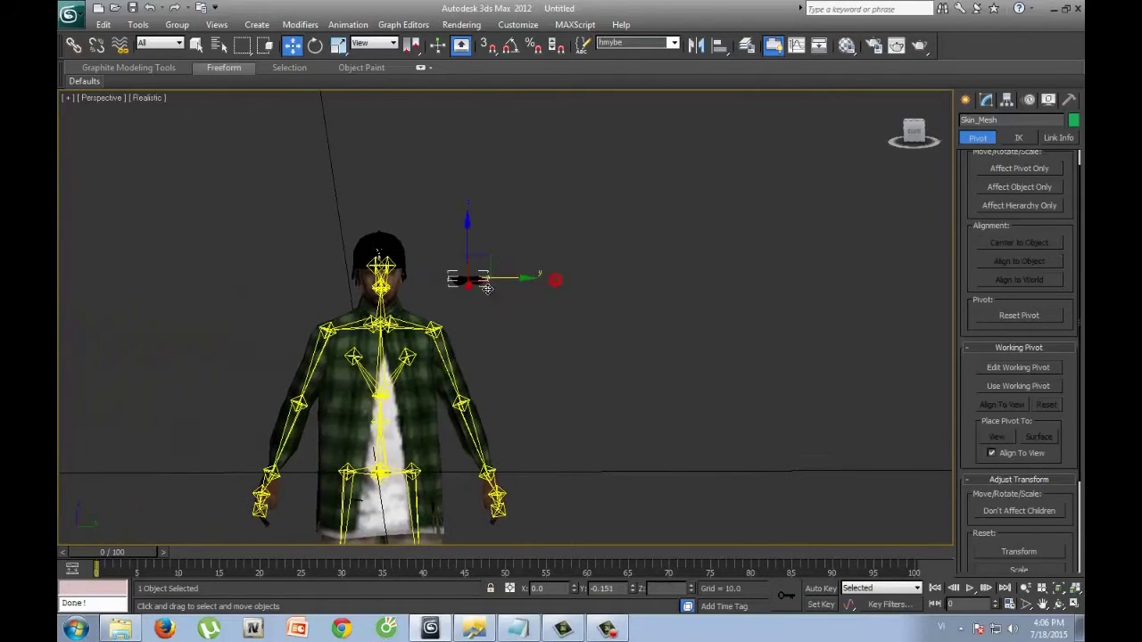
scroll(628, 336, up, 5)
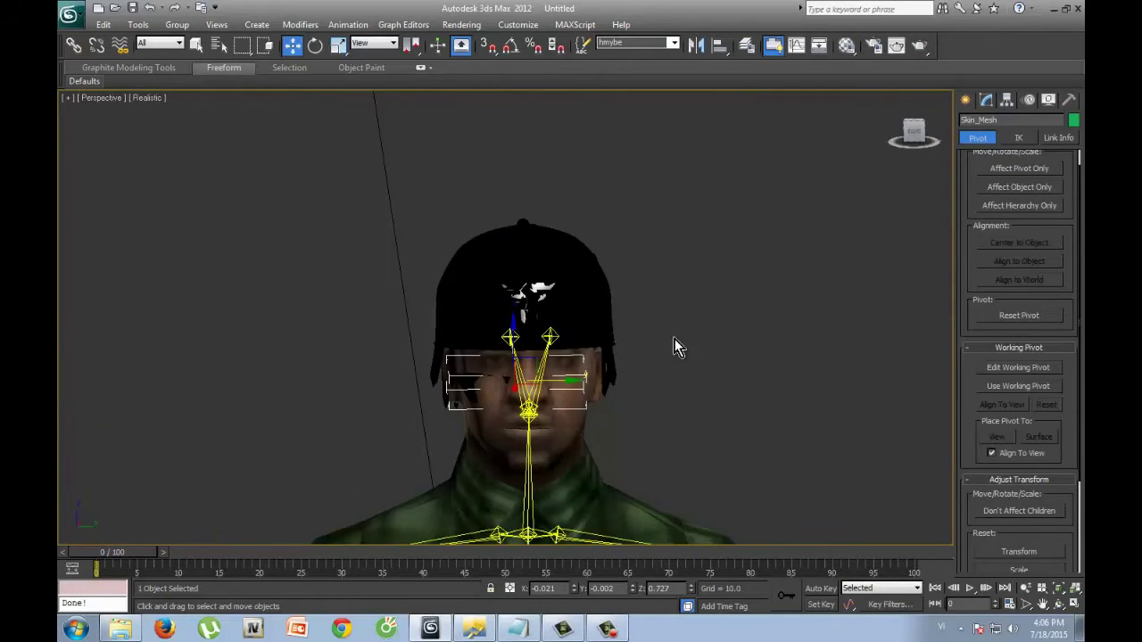
click(911, 130)
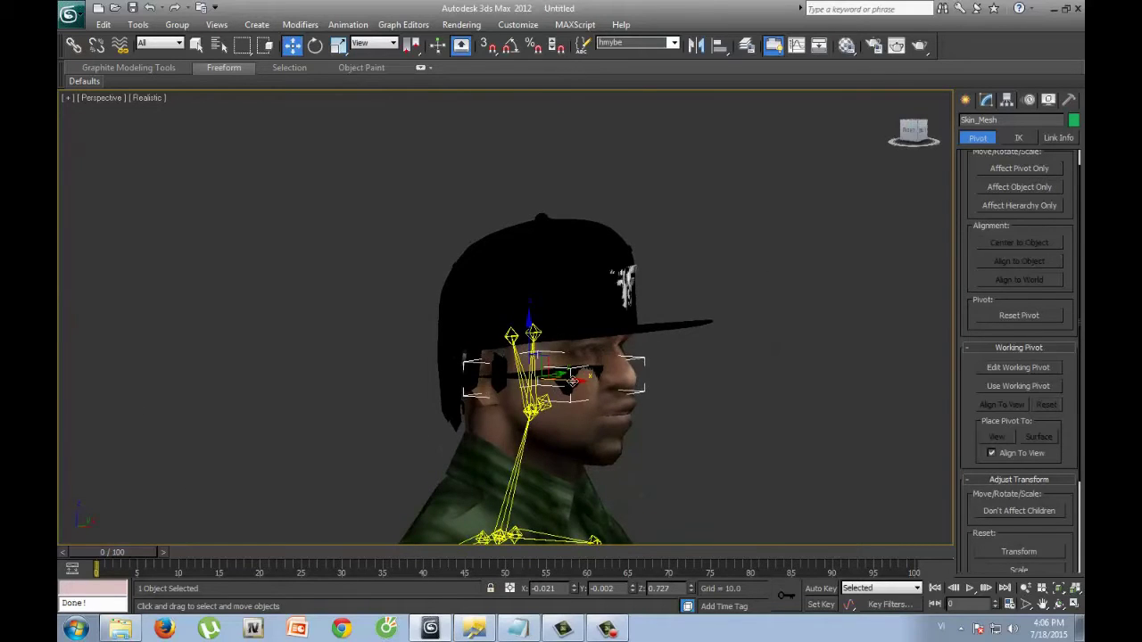
drag(572, 382, 635, 380)
click(885, 136)
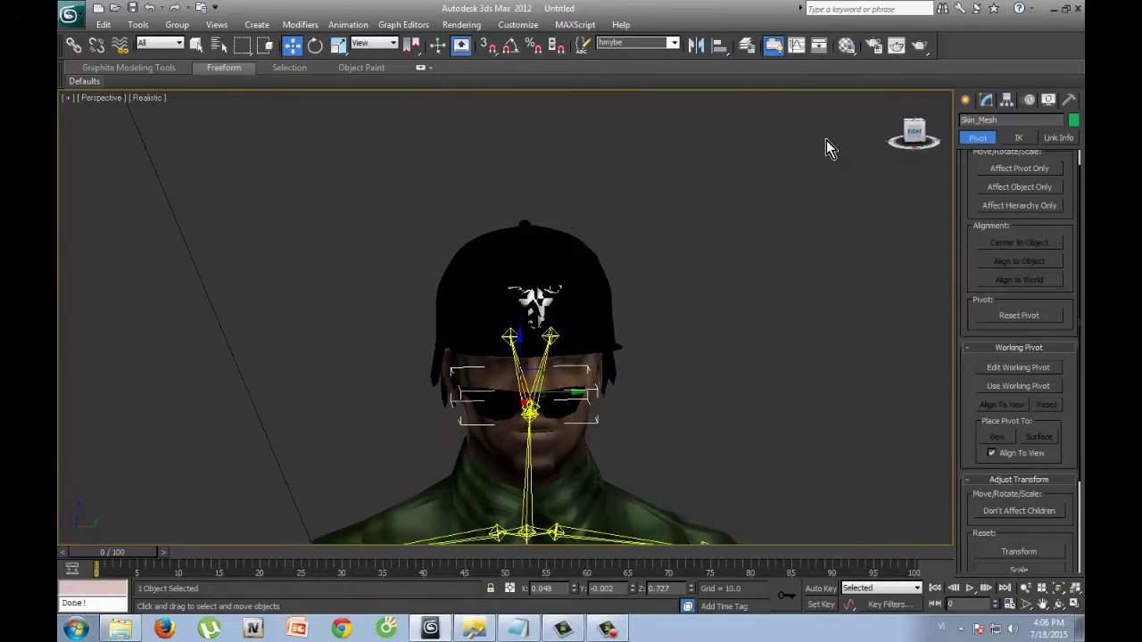
key(r)
middle_drag(806, 461, 774, 394)
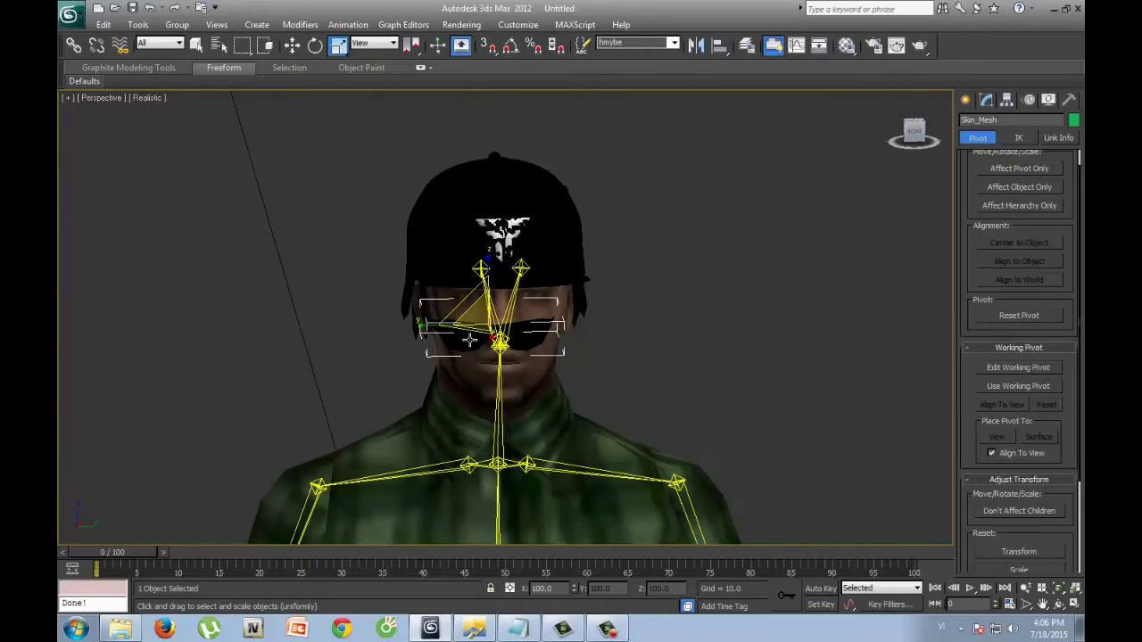
drag(500, 342, 599, 331)
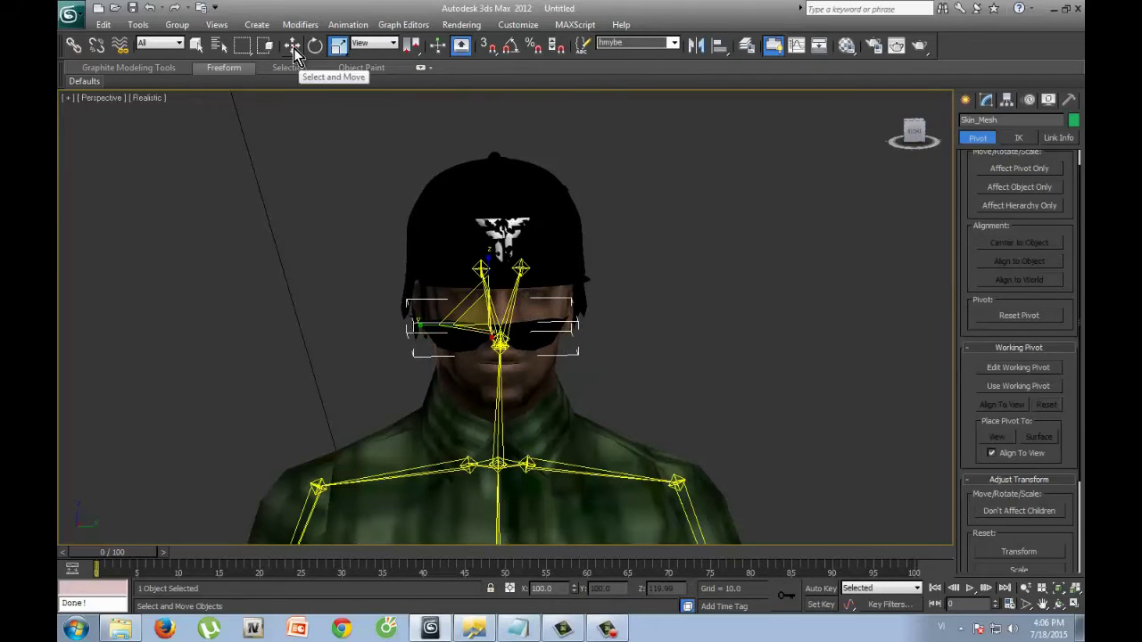
click(292, 46)
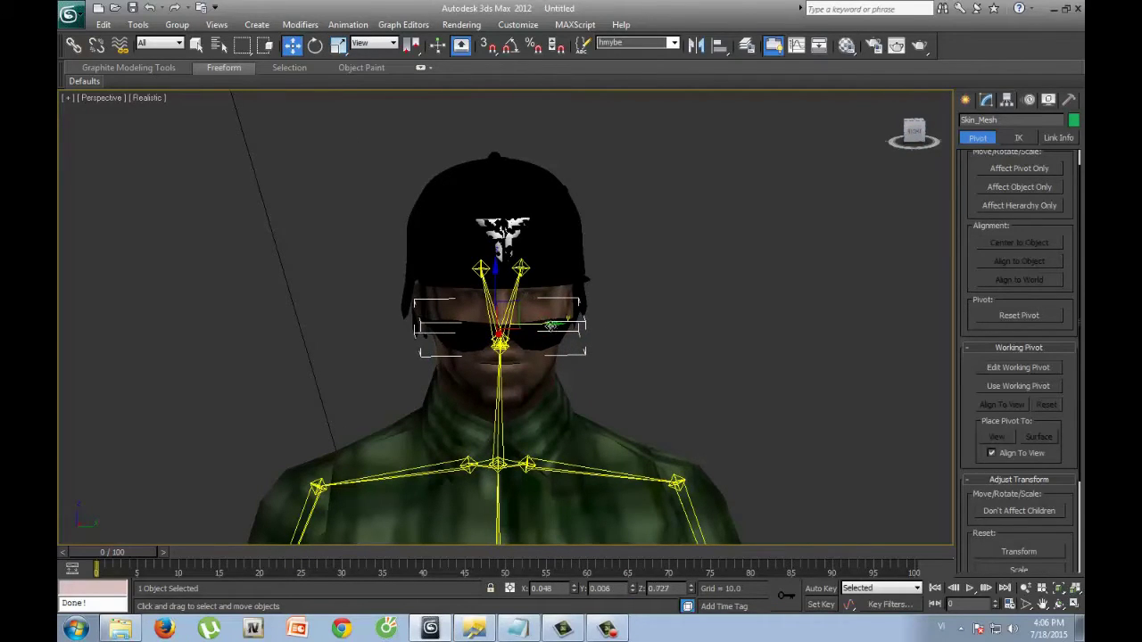
From the side view, slide the sunglasses onto the face and raise them slightly
click(913, 132)
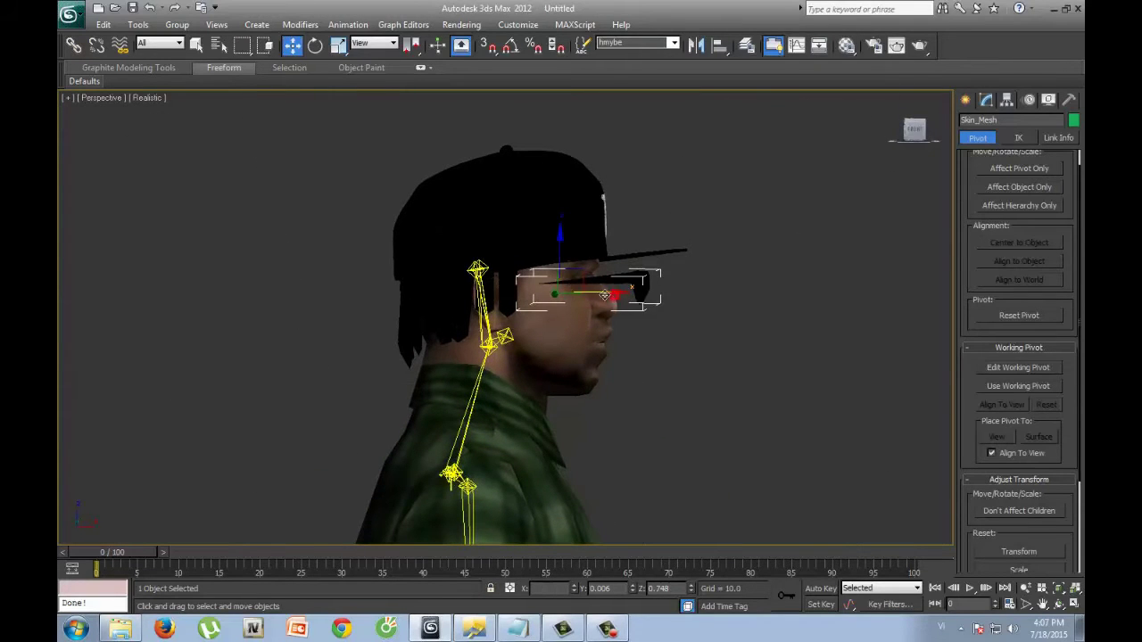
drag(617, 290, 566, 290)
mouse_move(913, 131)
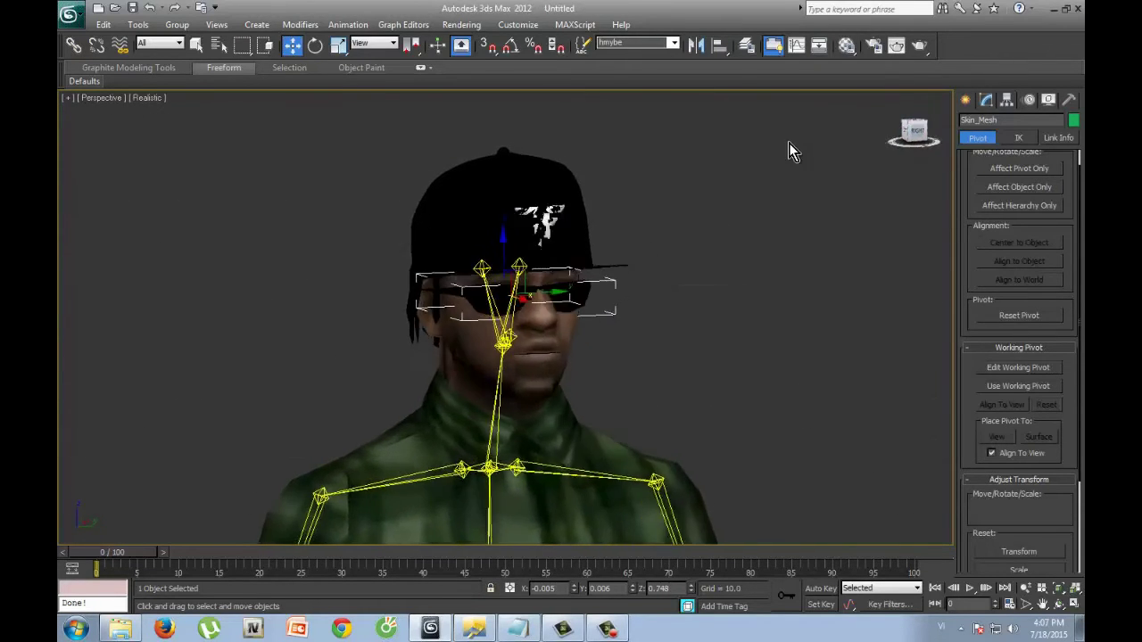
drag(497, 239, 496, 235)
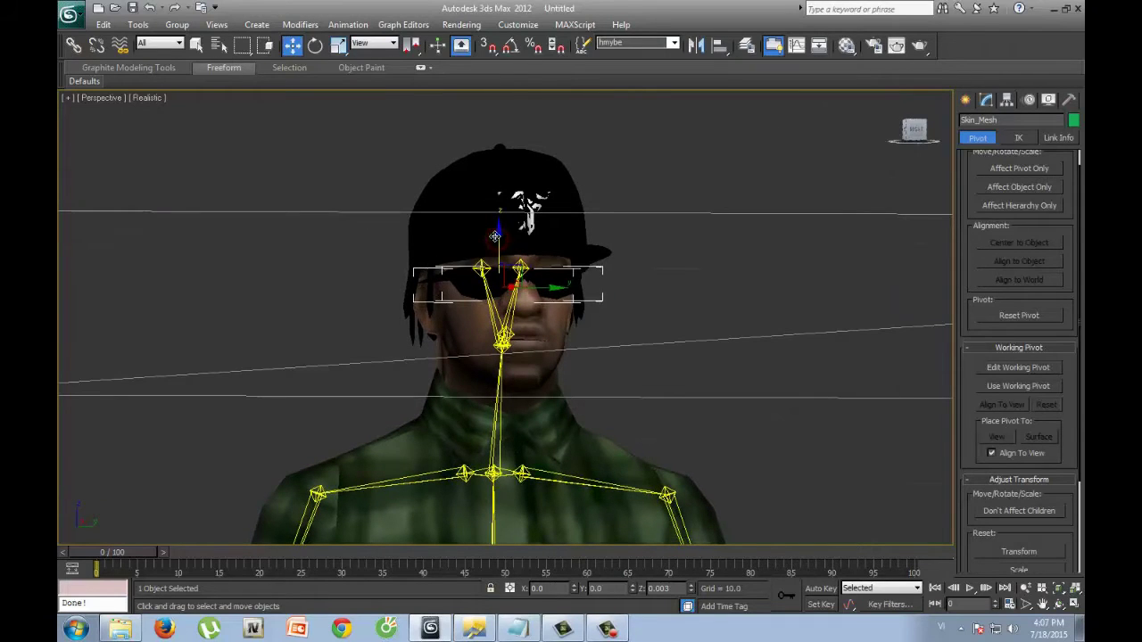
click(919, 134)
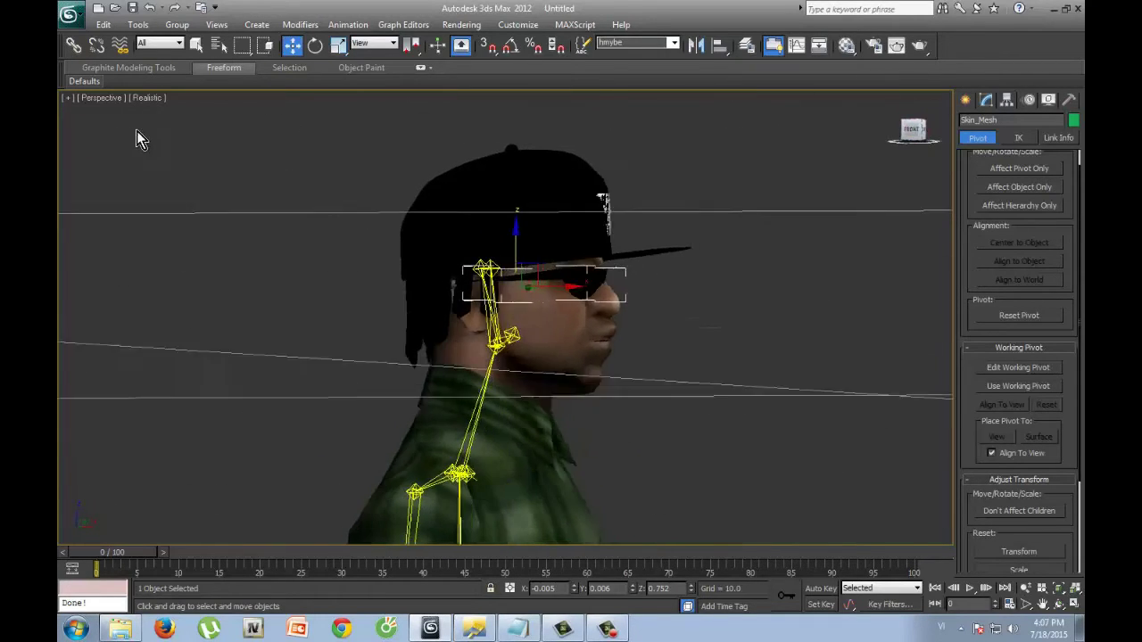
click(575, 289)
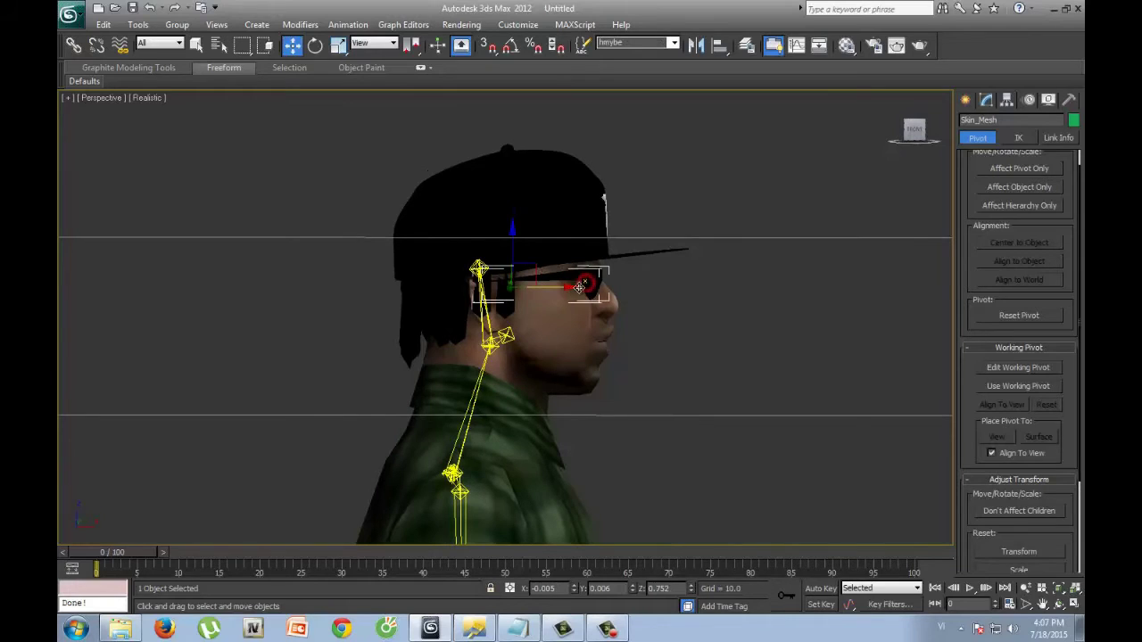
drag(520, 232, 520, 229)
drag(913, 143, 760, 145)
click(739, 310)
click(579, 282)
Check the fit from the side, then select Skin_Mesh and show its modifier stack
click(315, 46)
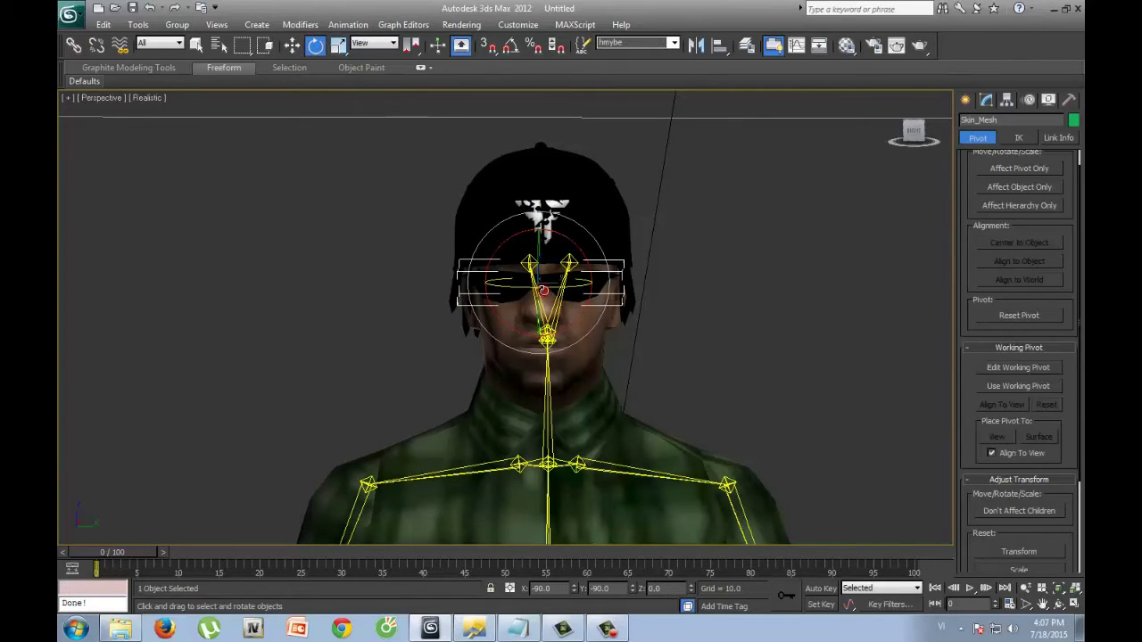
click(684, 298)
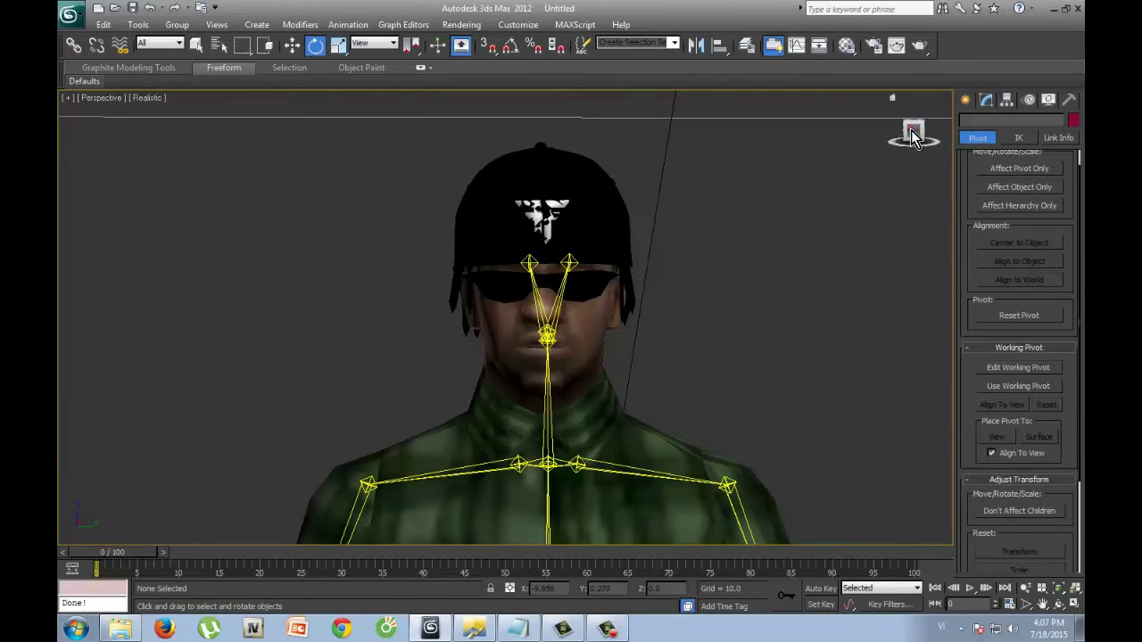
drag(913, 134, 800, 129)
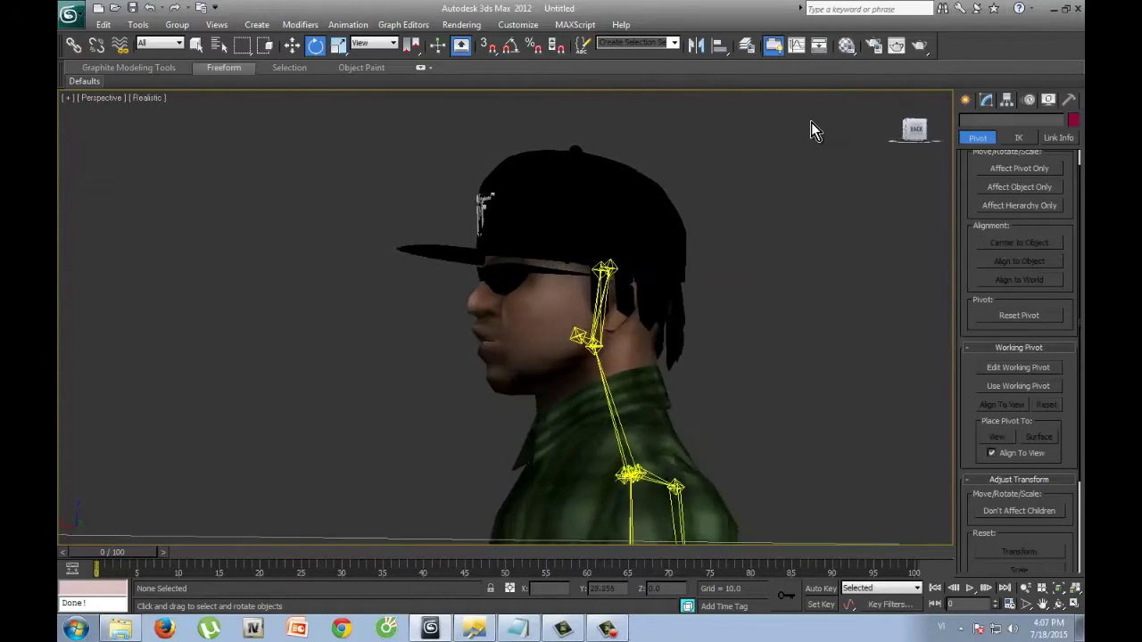
click(914, 129)
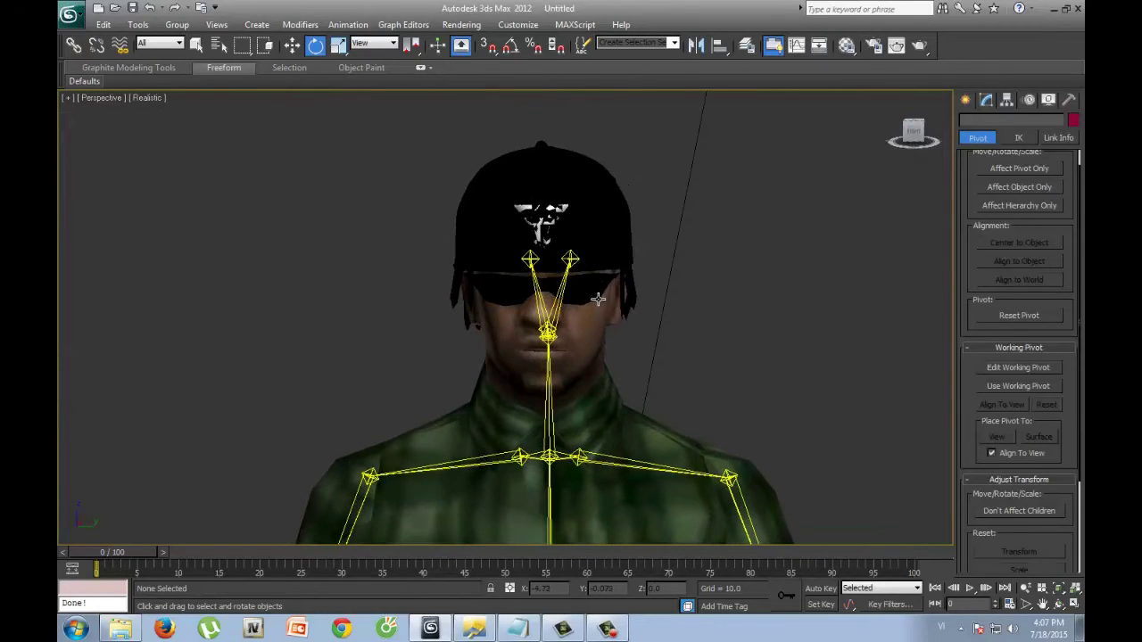
click(585, 323)
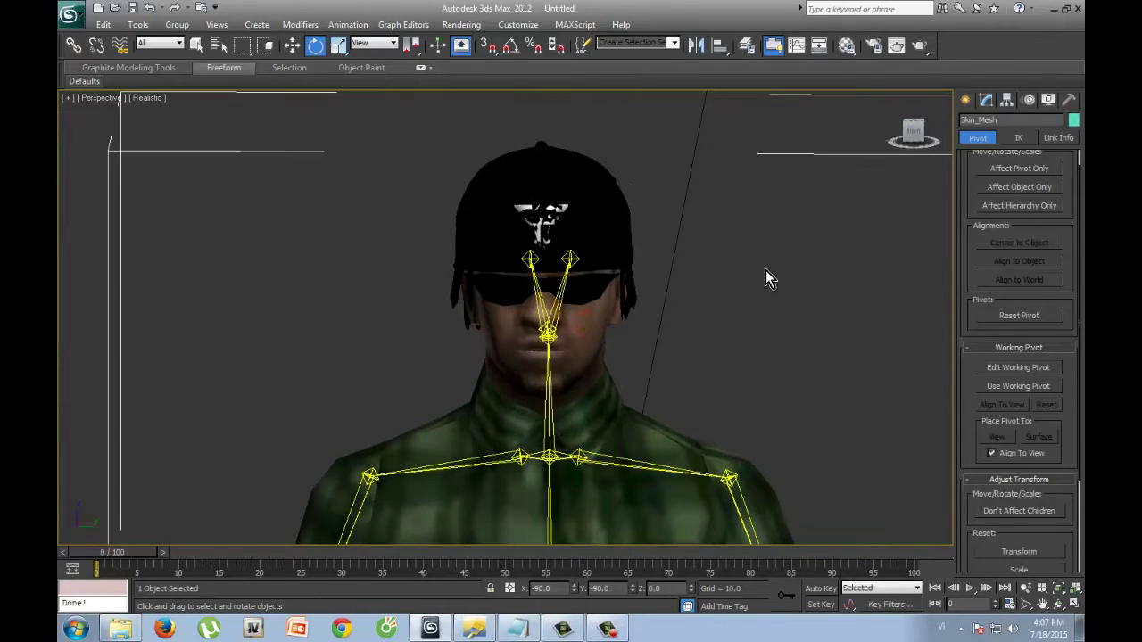
click(987, 101)
In Editable Mesh vertex mode, select all vertices and attach the sunglasses to Skin_Mesh
click(995, 181)
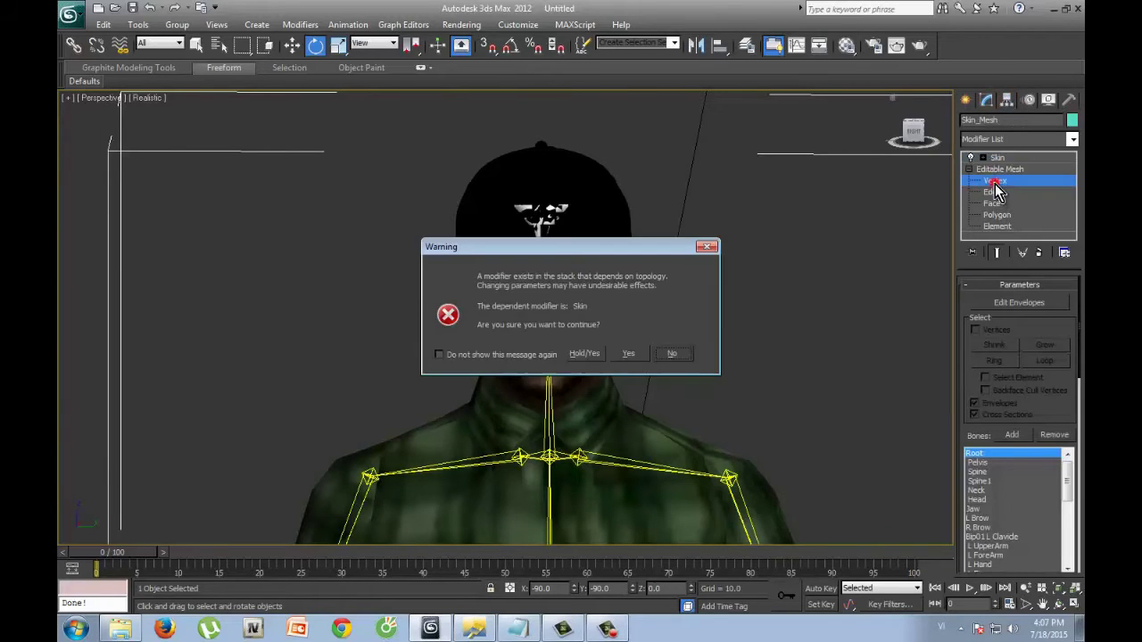
click(646, 348)
click(702, 384)
key(ctrl+a)
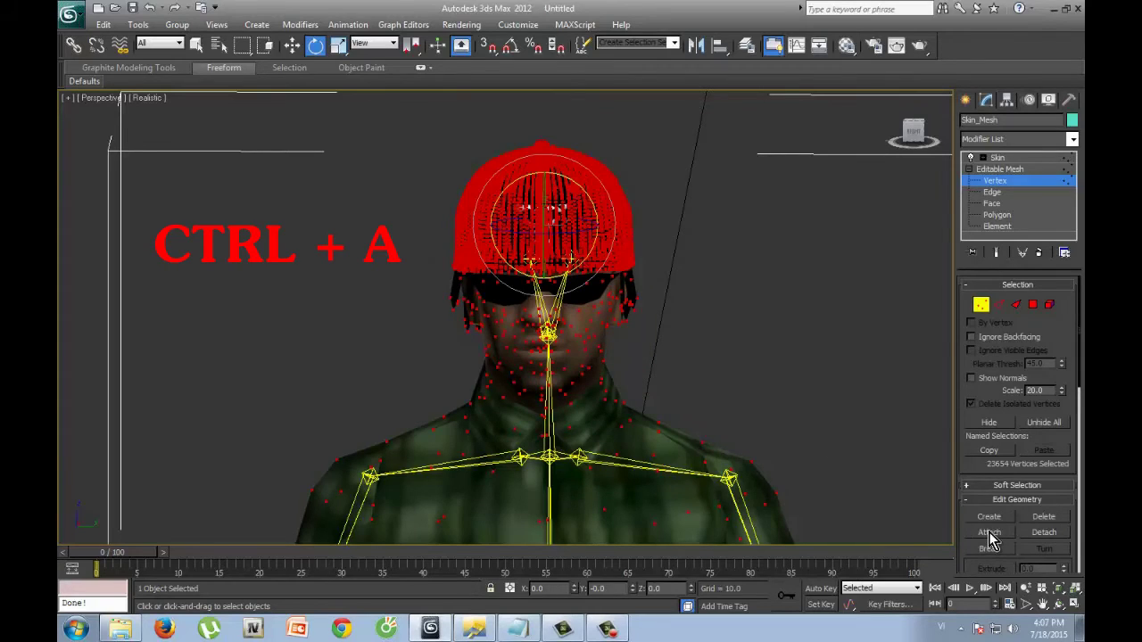
click(990, 533)
click(574, 290)
click(629, 297)
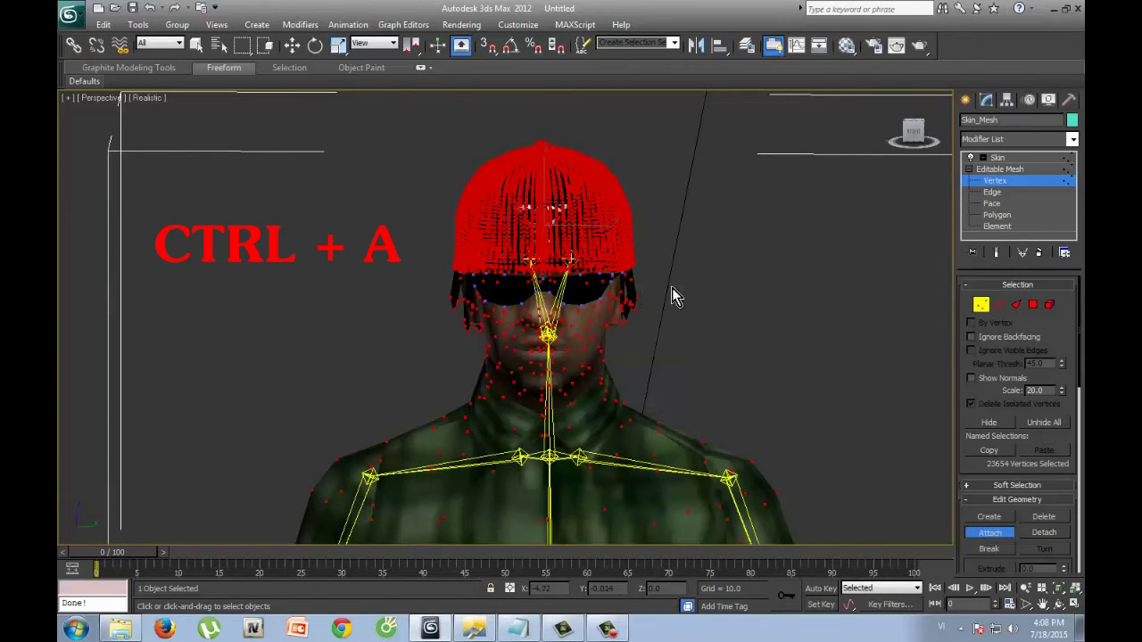
Leave vertex mode, return to the Skin modifier and deselect the mesh
click(981, 305)
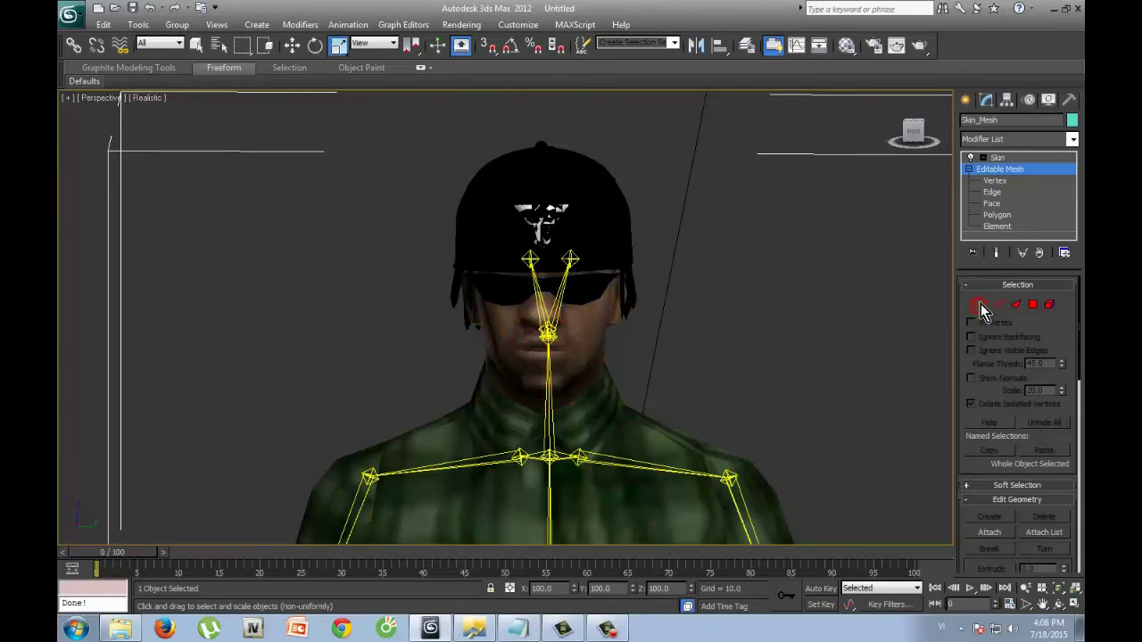
click(996, 158)
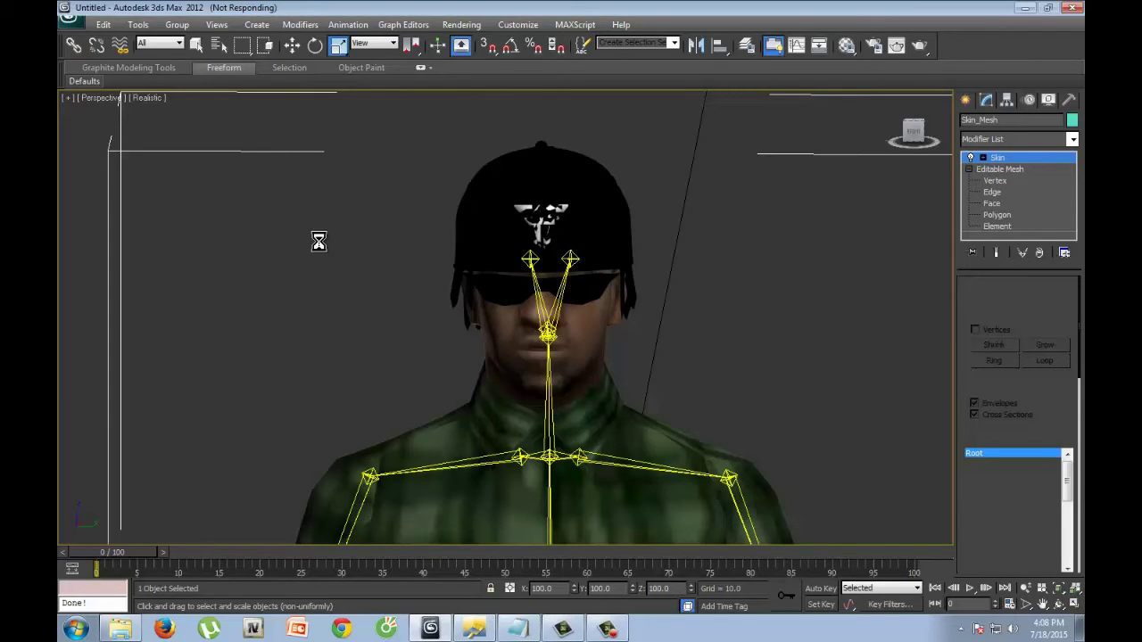
click(333, 325)
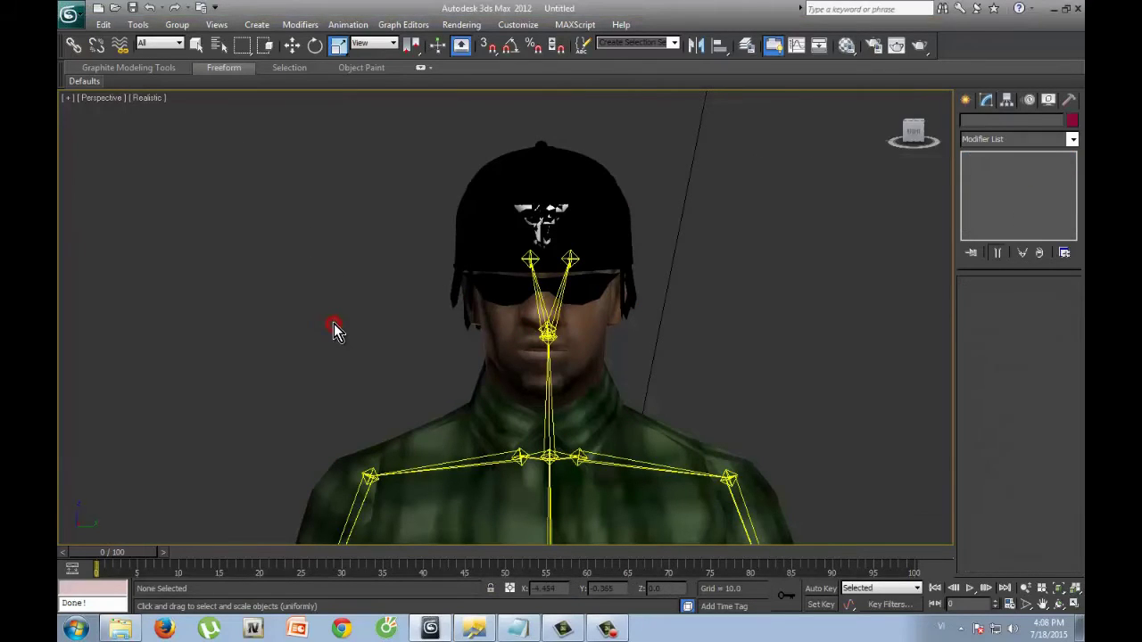
scroll(337, 325, down, 3)
scroll(457, 313, up, 3)
scroll(528, 362, down, 3)
click(315, 46)
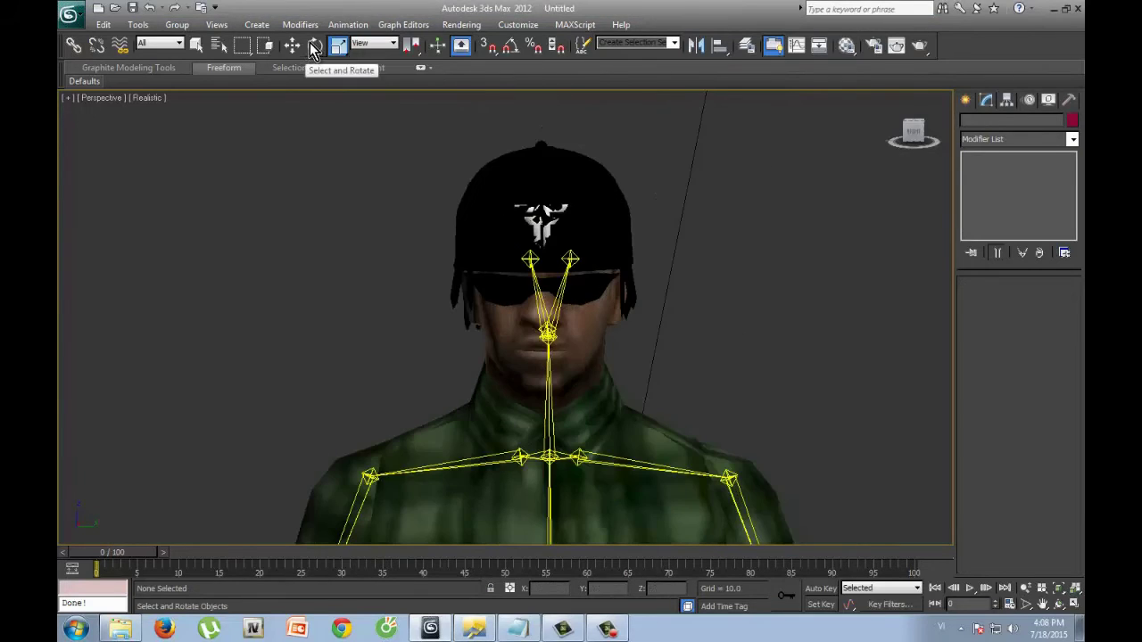
Rotate the Head bone to confirm the cap and sunglasses follow it
mouse_move(911, 132)
mouse_down()
mouse_move(845, 128)
mouse_move(676, 299)
mouse_up()
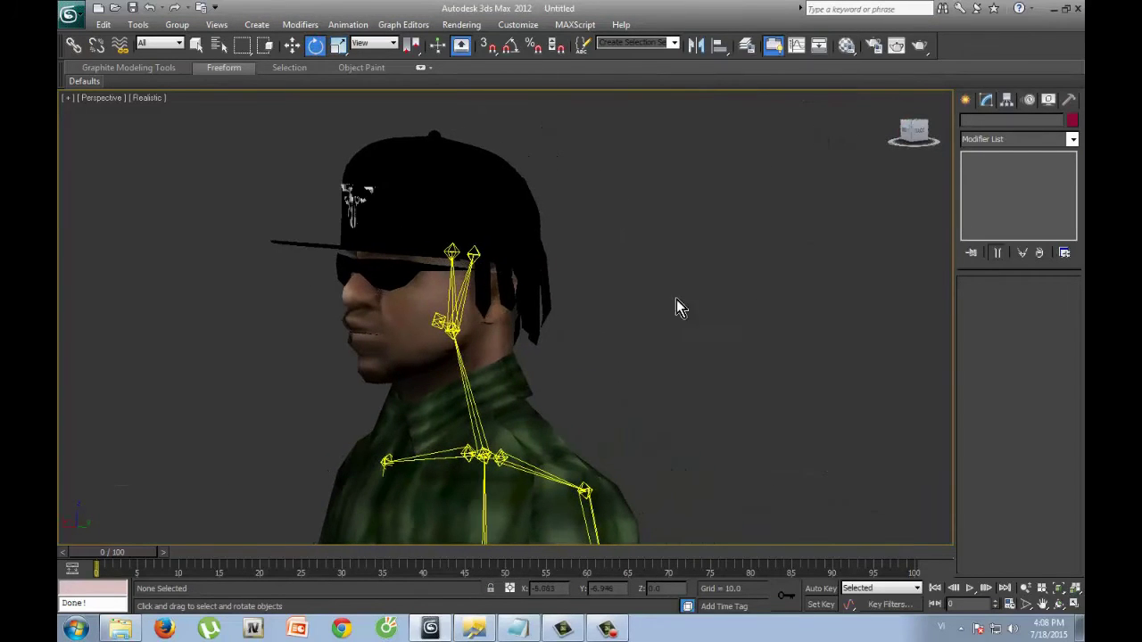
click(452, 333)
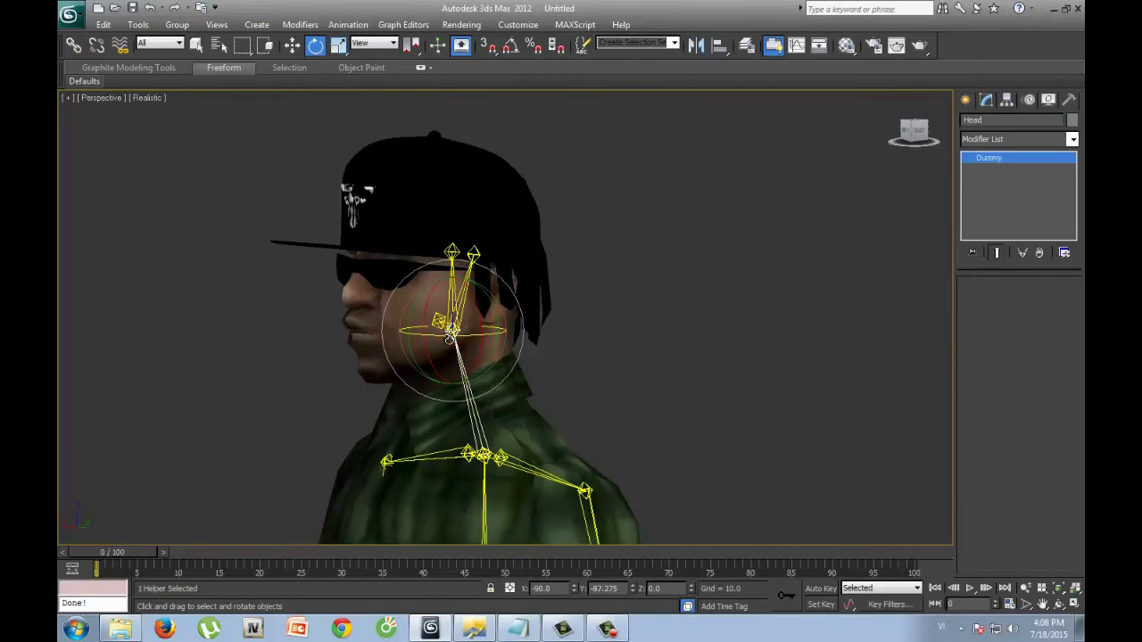
drag(432, 335, 376, 357)
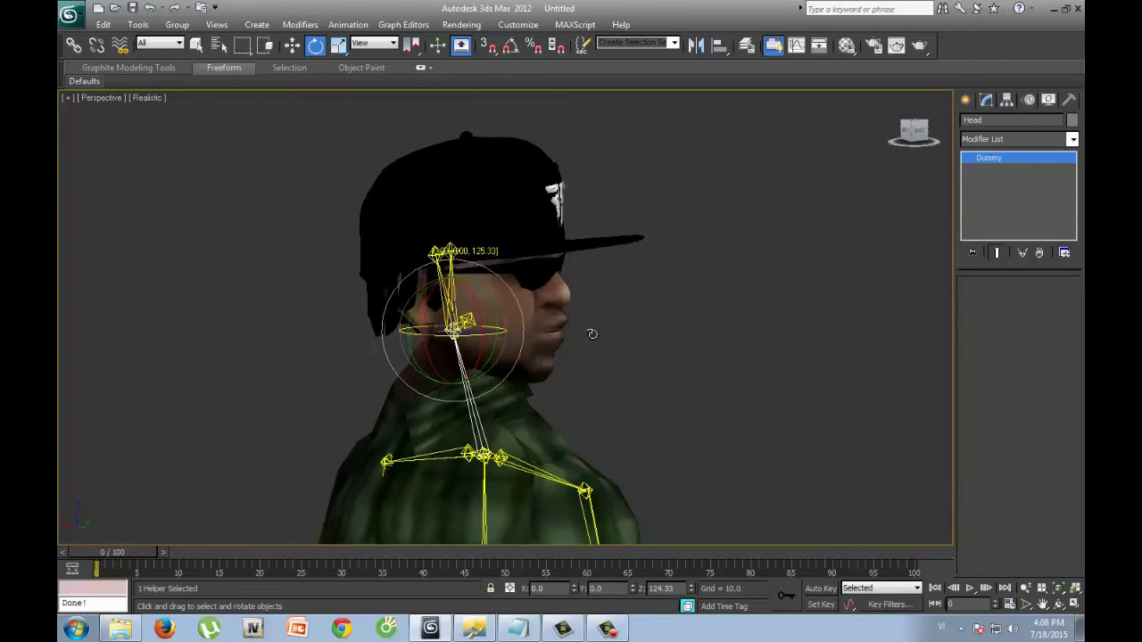
drag(376, 357, 571, 348)
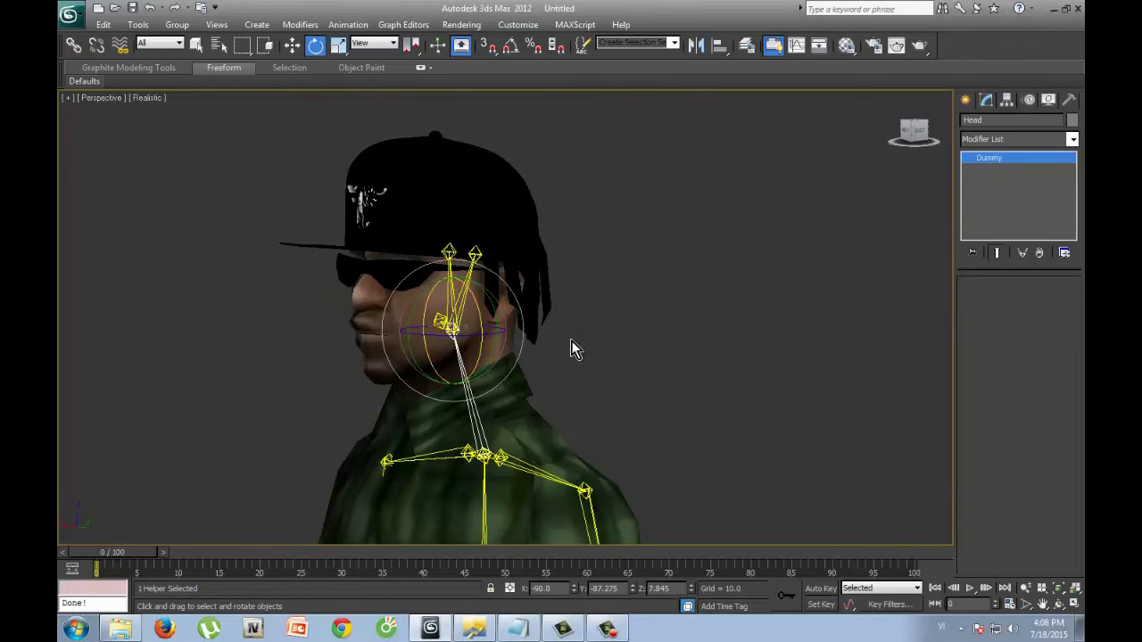
click(648, 301)
Return to the front view and select Skin_Mesh
click(912, 133)
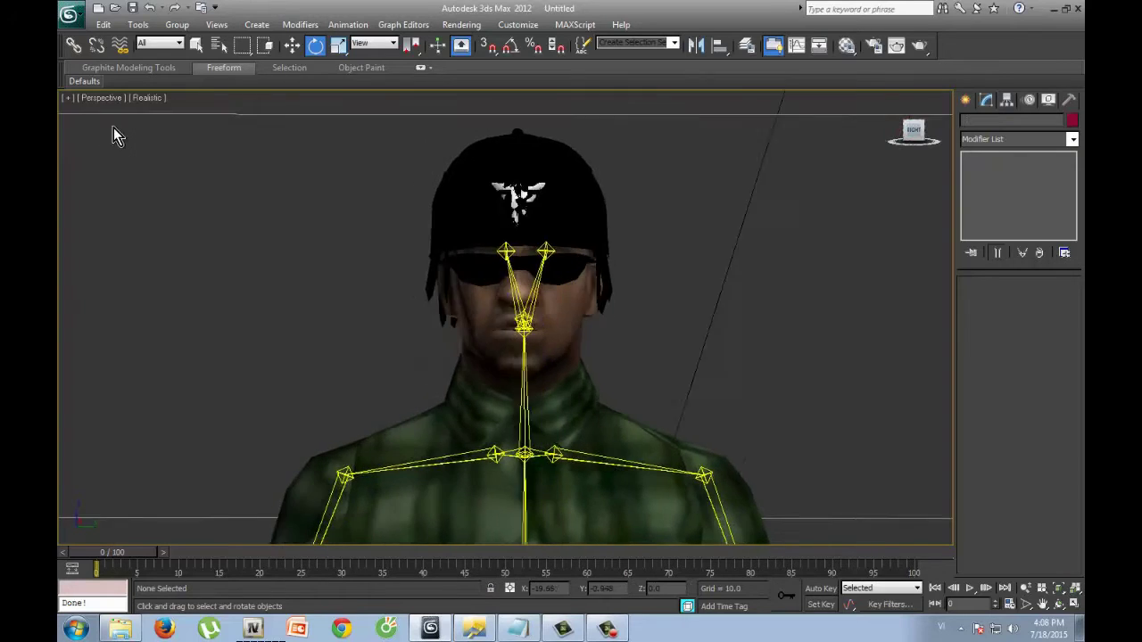
scroll(723, 312, down, 5)
scroll(723, 316, down, 3)
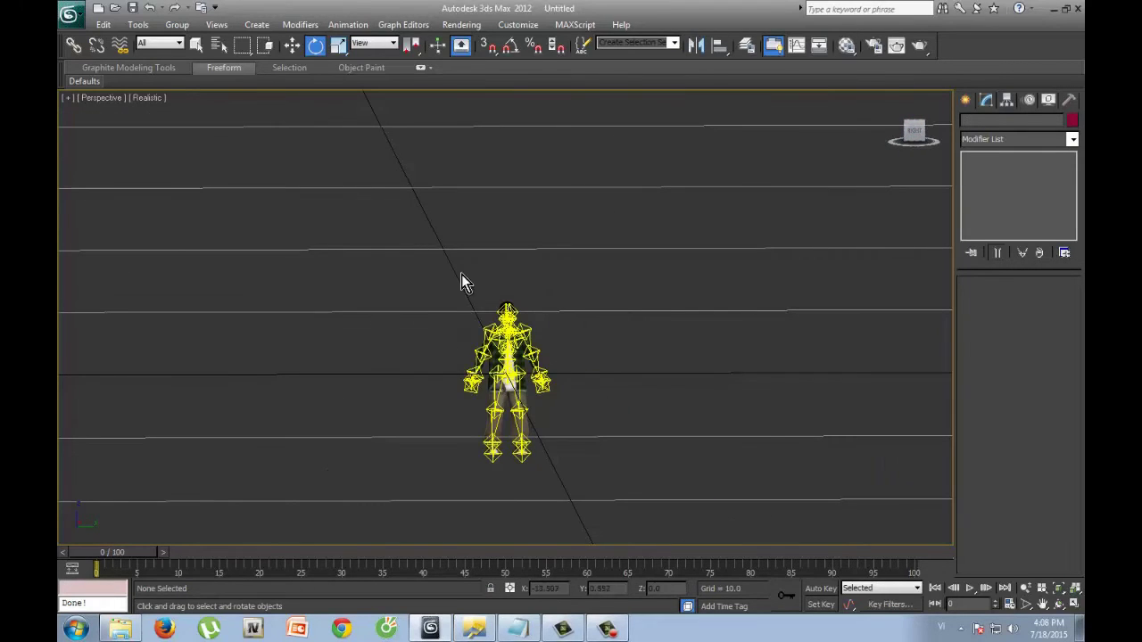
drag(495, 287, 419, 258)
click(613, 346)
scroll(613, 346, up, 5)
scroll(613, 346, up, 3)
scroll(614, 346, down, 3)
click(558, 441)
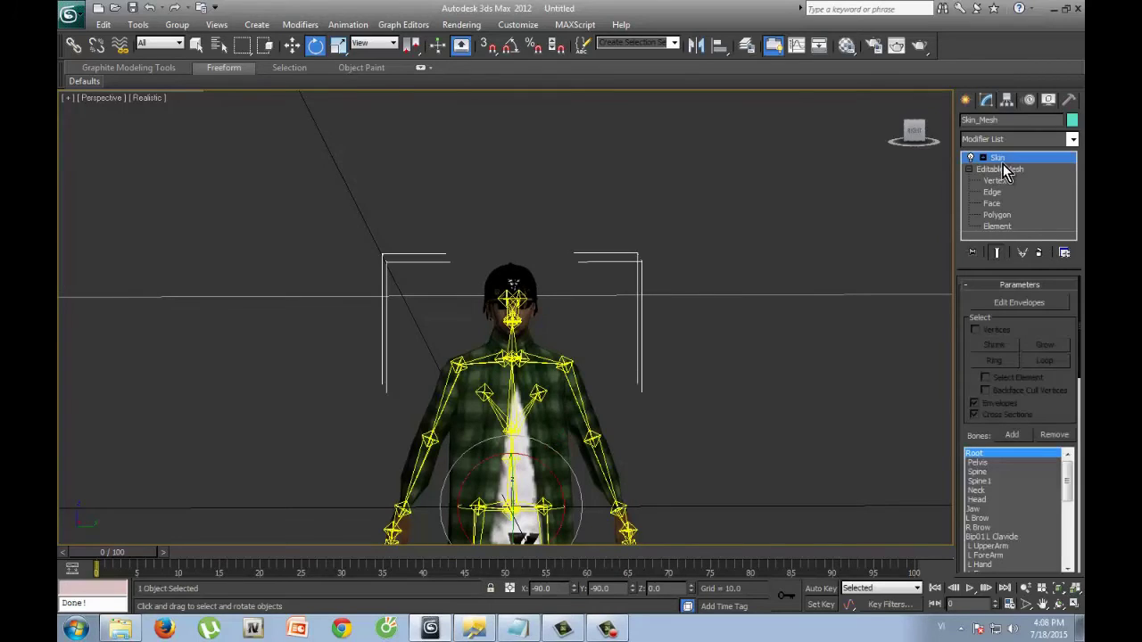
Export Skin_Mesh with GTA DFF IO as Anhdeptrai.dff into the TUT folder
click(1068, 101)
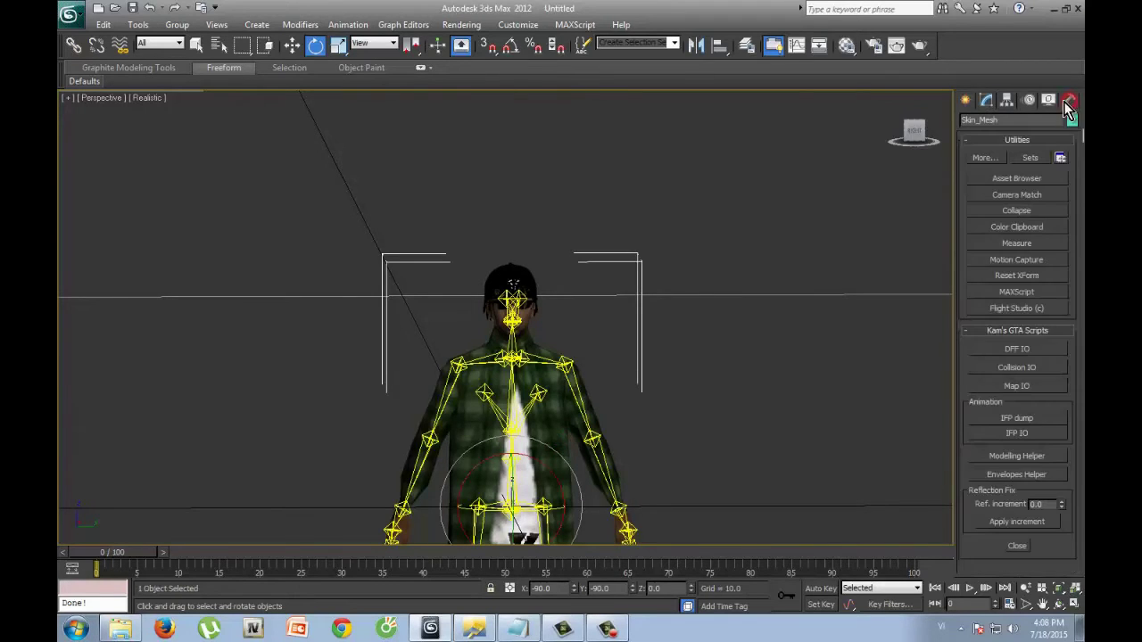
click(1025, 348)
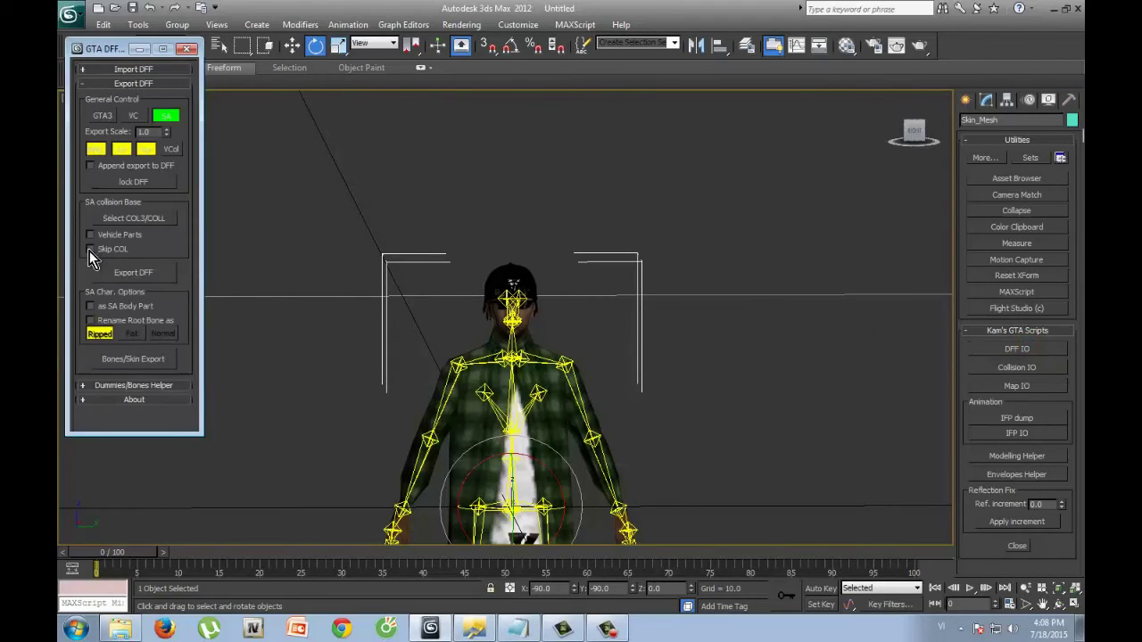
click(142, 356)
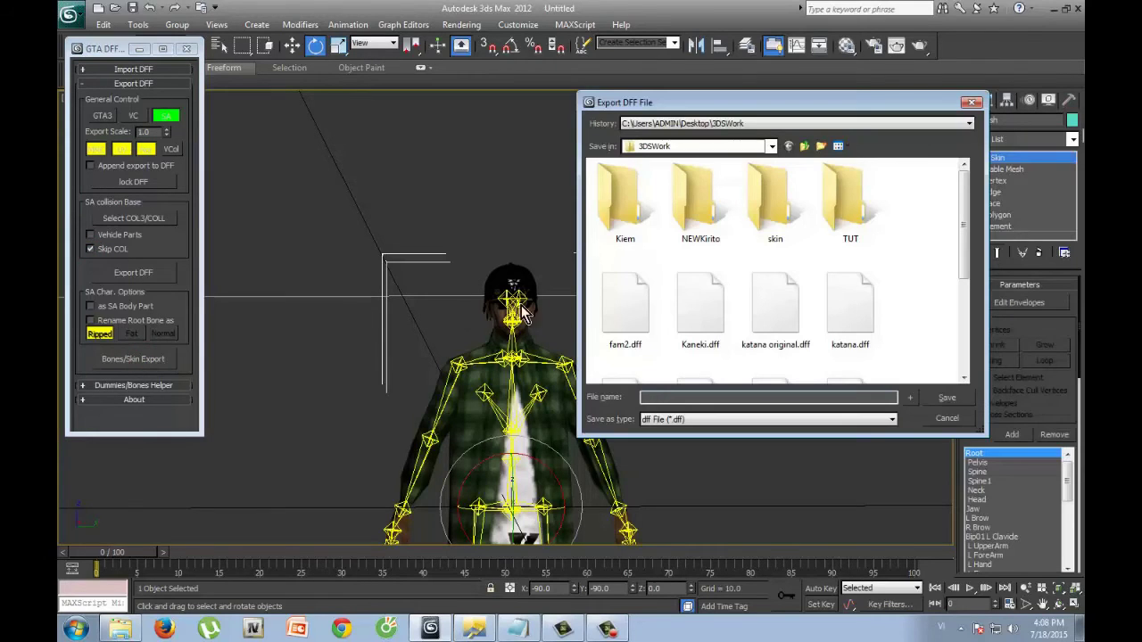
double_click(839, 196)
text(Anhdeptrai)
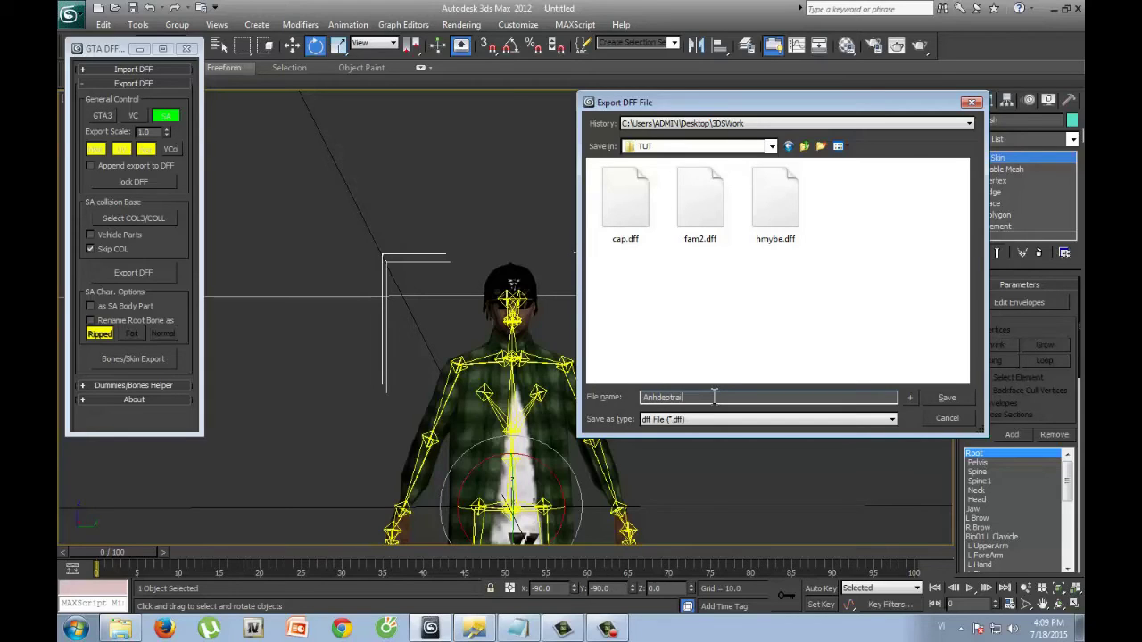
click(952, 402)
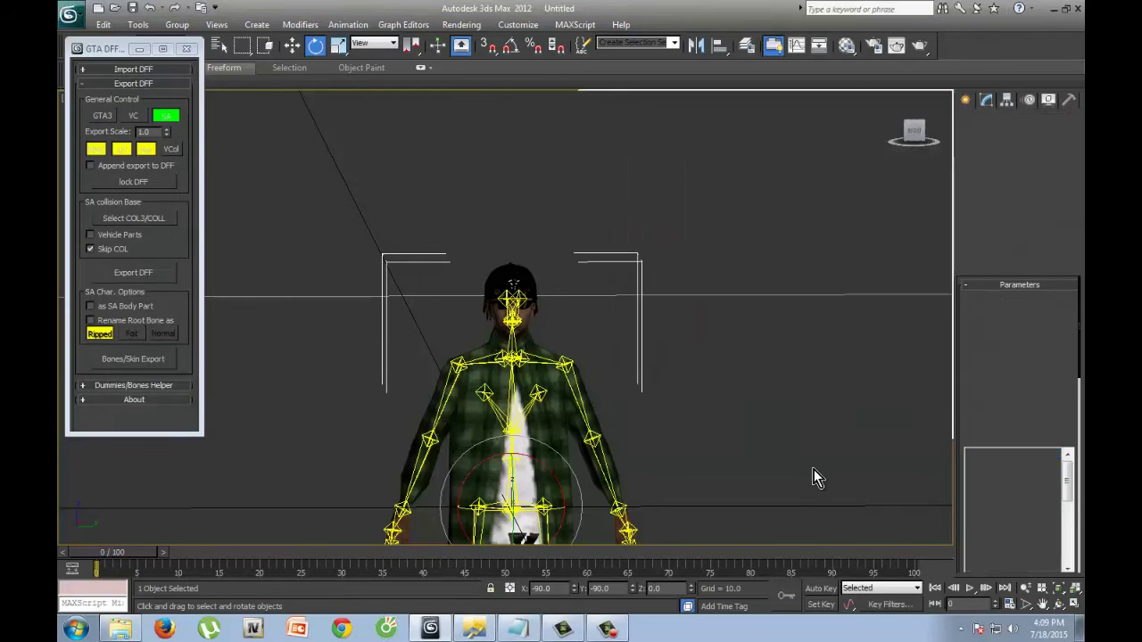
click(476, 629)
Open fam2.txd in TXD Workshop
click(194, 41)
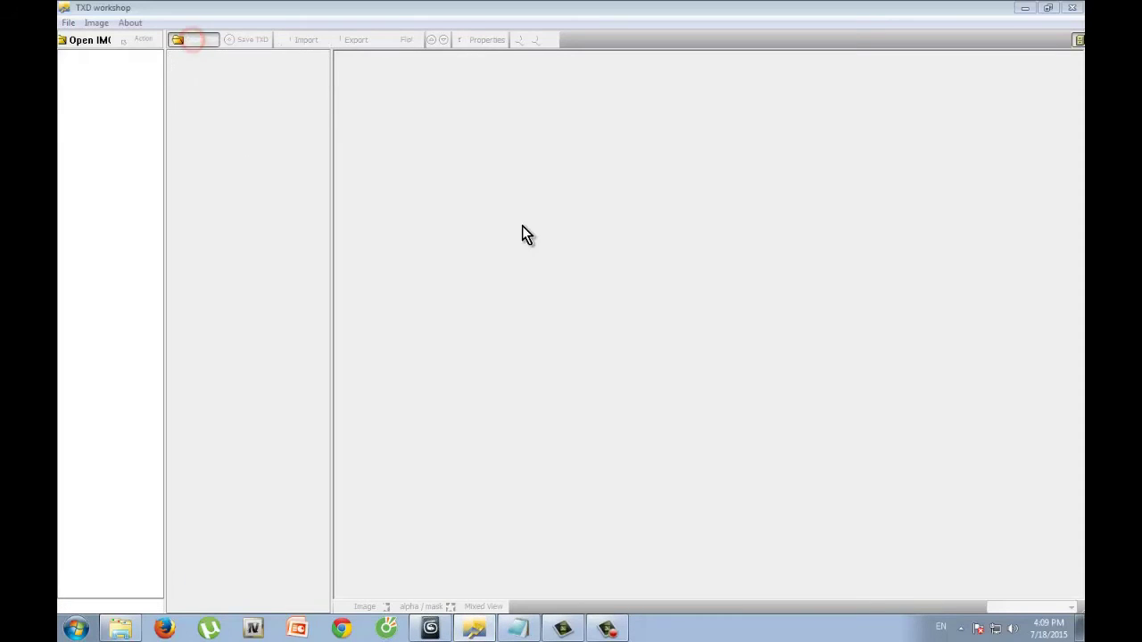
click(644, 316)
double_click(639, 310)
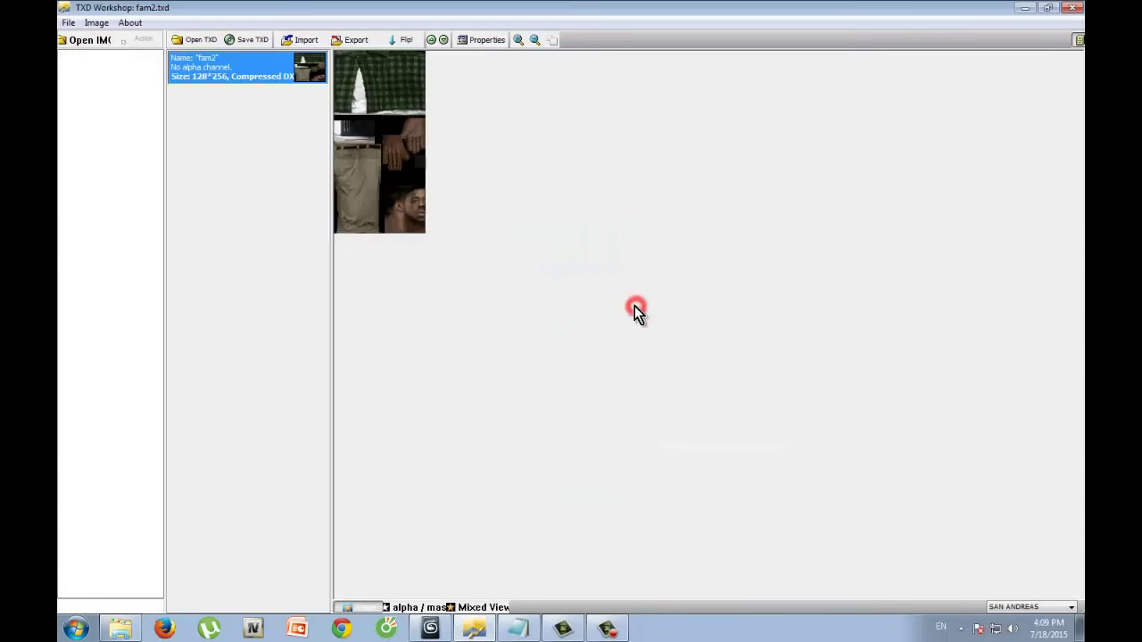
Drag the cap, kinh and VFCap images from the TUT folder into the texture list
click(121, 628)
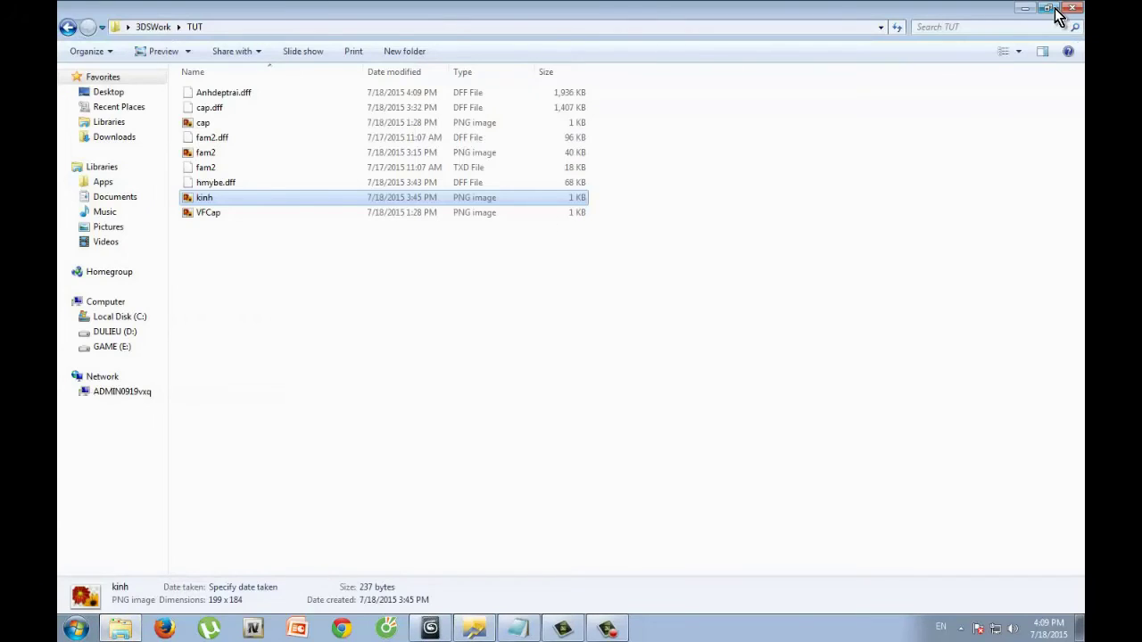
click(1048, 7)
drag(593, 119, 889, 90)
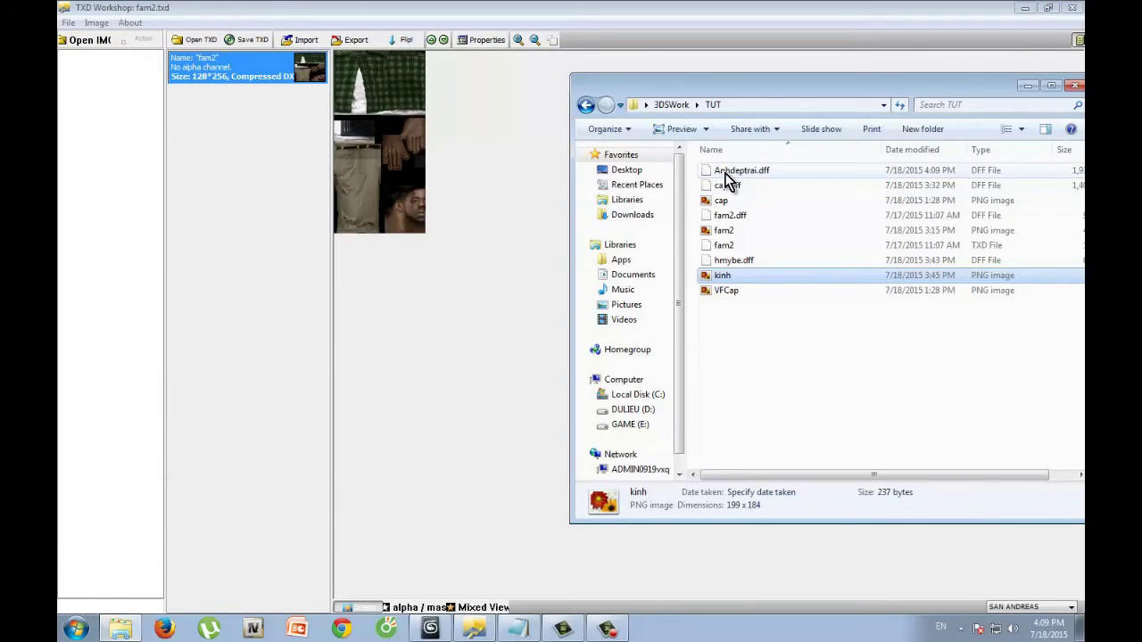
click(726, 171)
click(724, 200)
drag(724, 200, 258, 223)
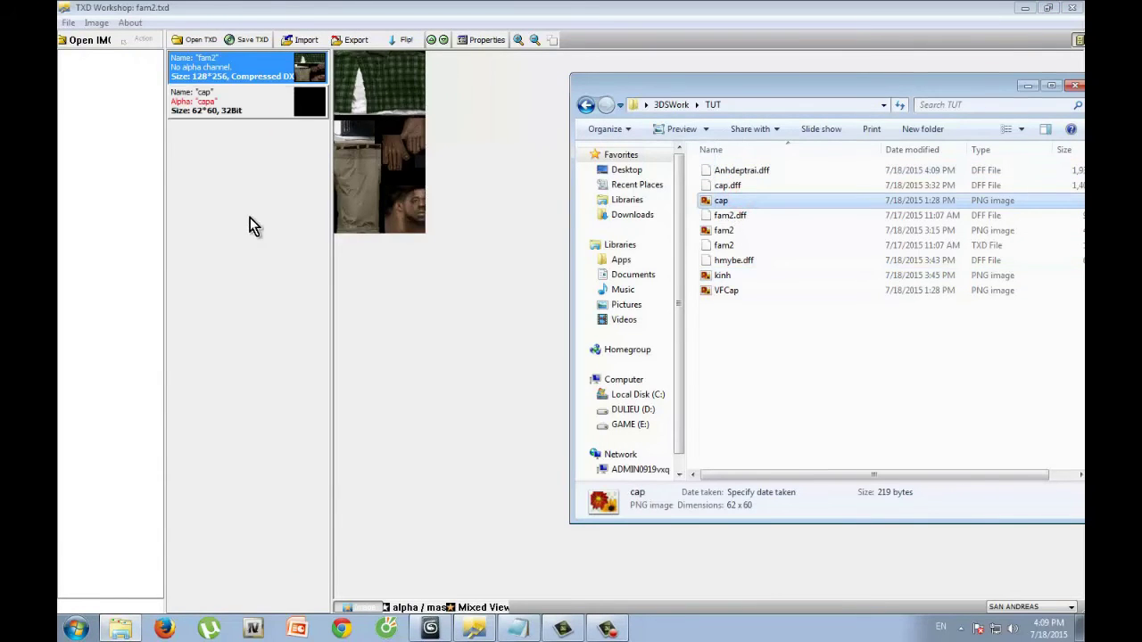
click(752, 231)
click(727, 277)
shift+click(727, 291)
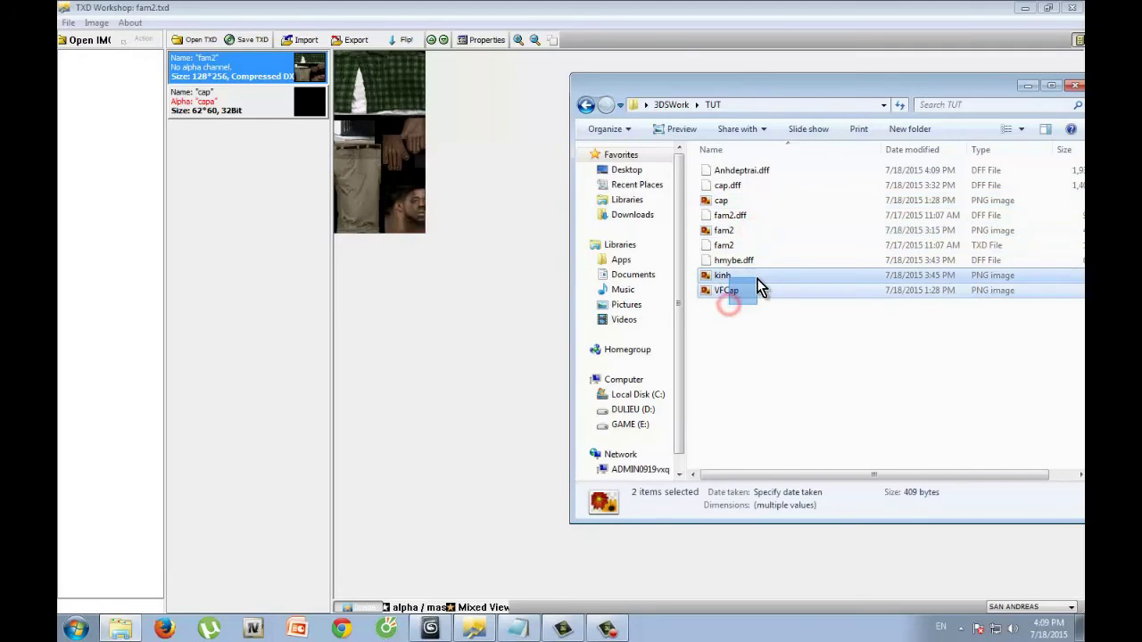
drag(757, 285, 247, 191)
Set the cap, kinh and VFCap textures to compressed with alpha off
double_click(253, 102)
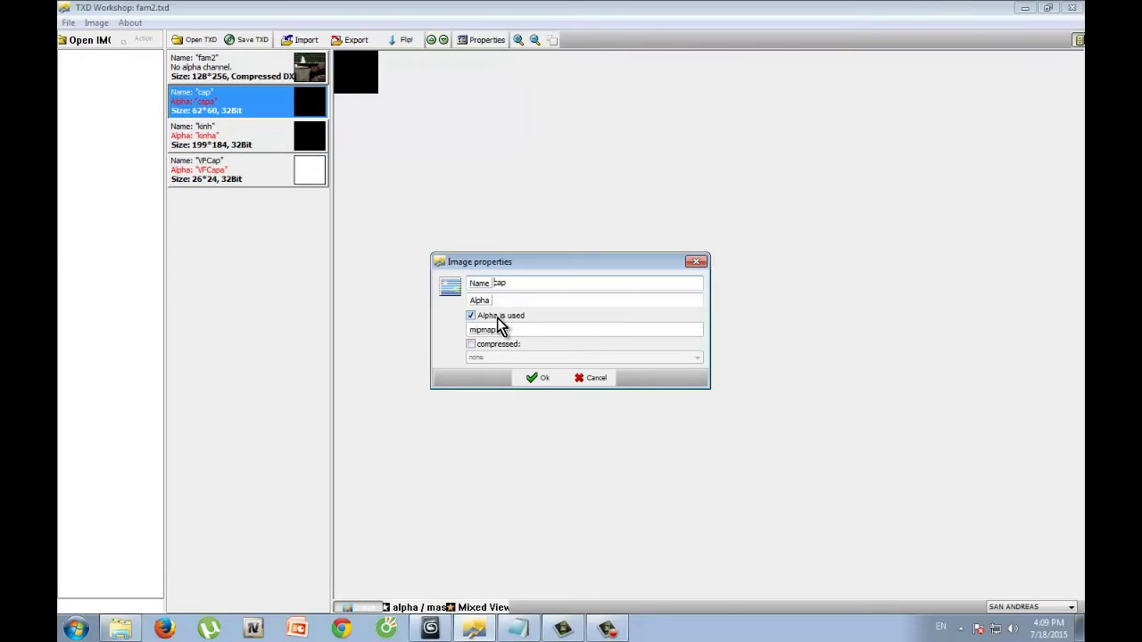
click(538, 377)
double_click(247, 143)
click(470, 343)
click(470, 315)
click(537, 378)
double_click(201, 178)
click(470, 344)
click(470, 315)
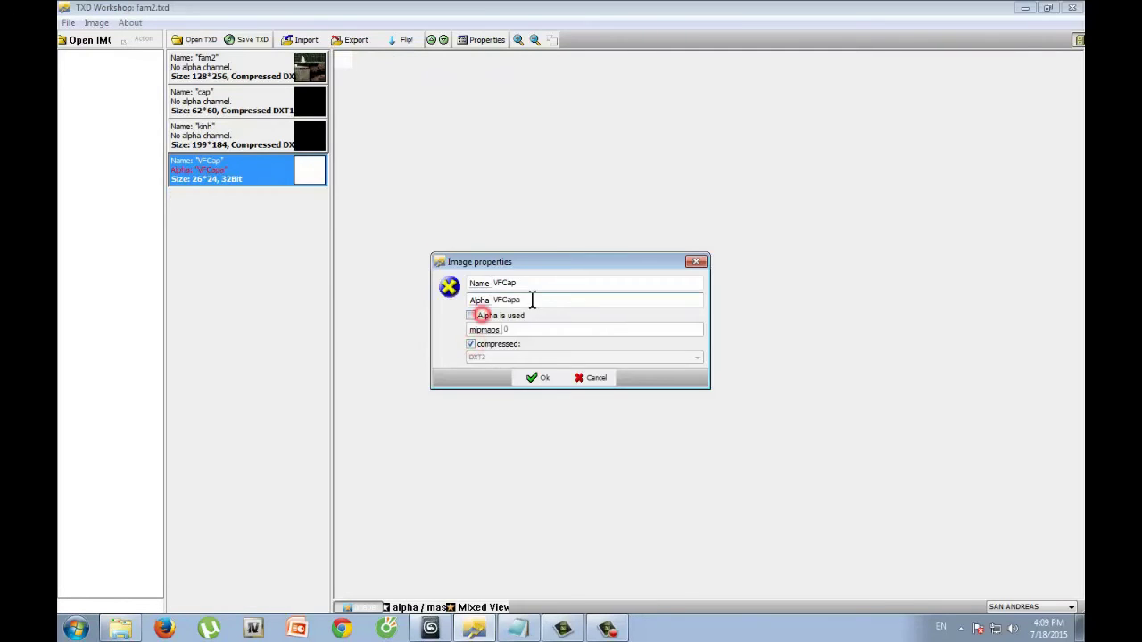
click(533, 378)
Save the texture dictionary as Anhdeptrai.txd
click(68, 22)
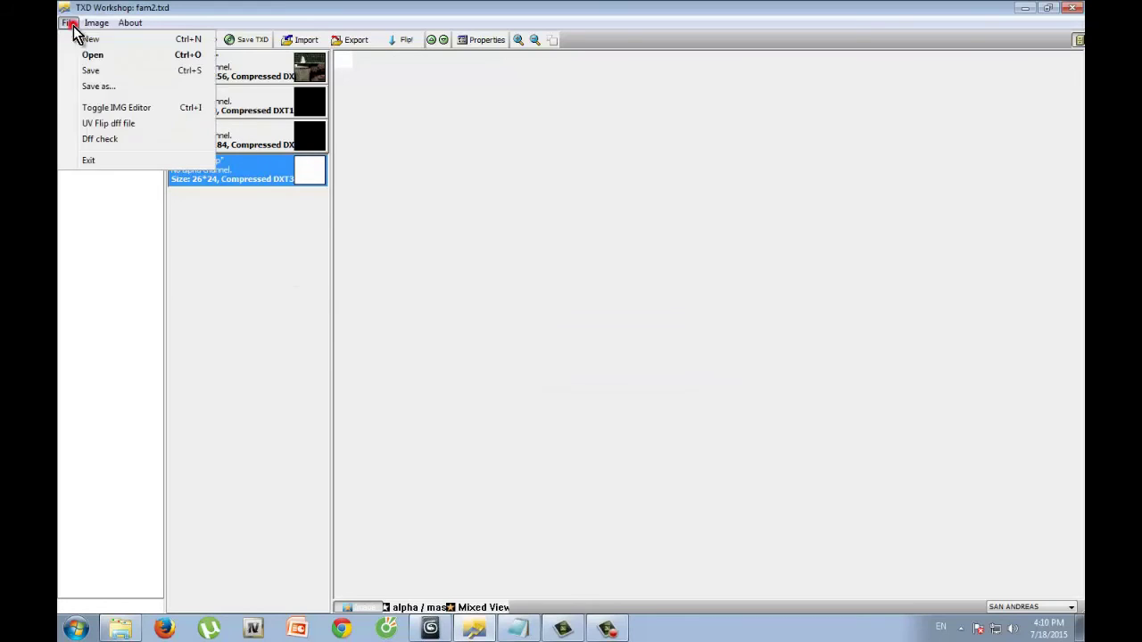
click(105, 86)
text(Anhdeptrai)
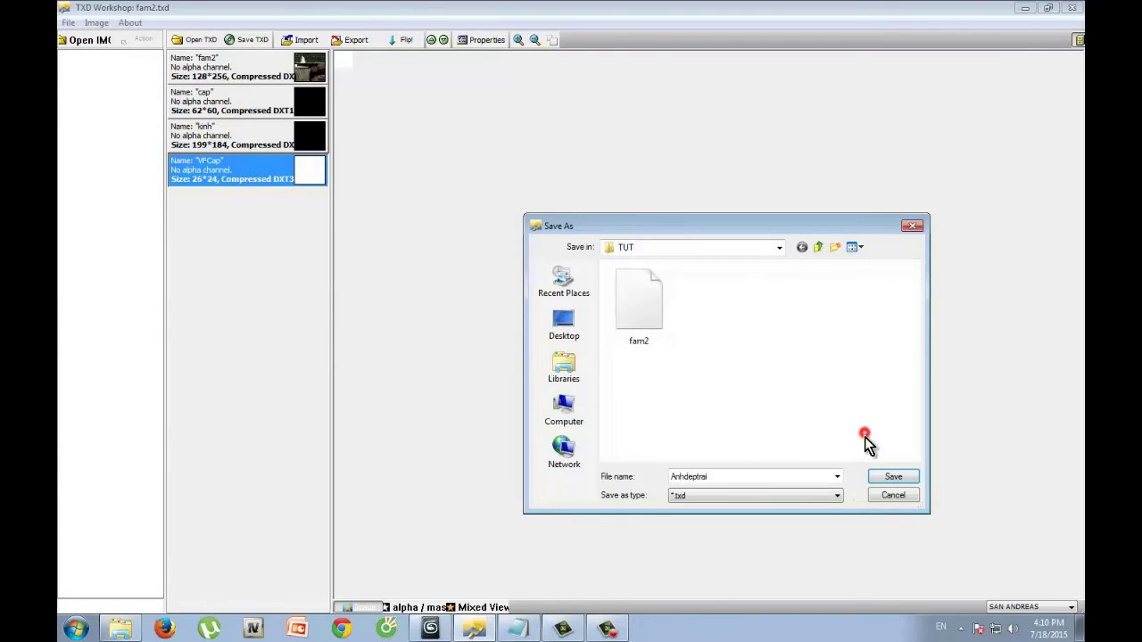
click(893, 476)
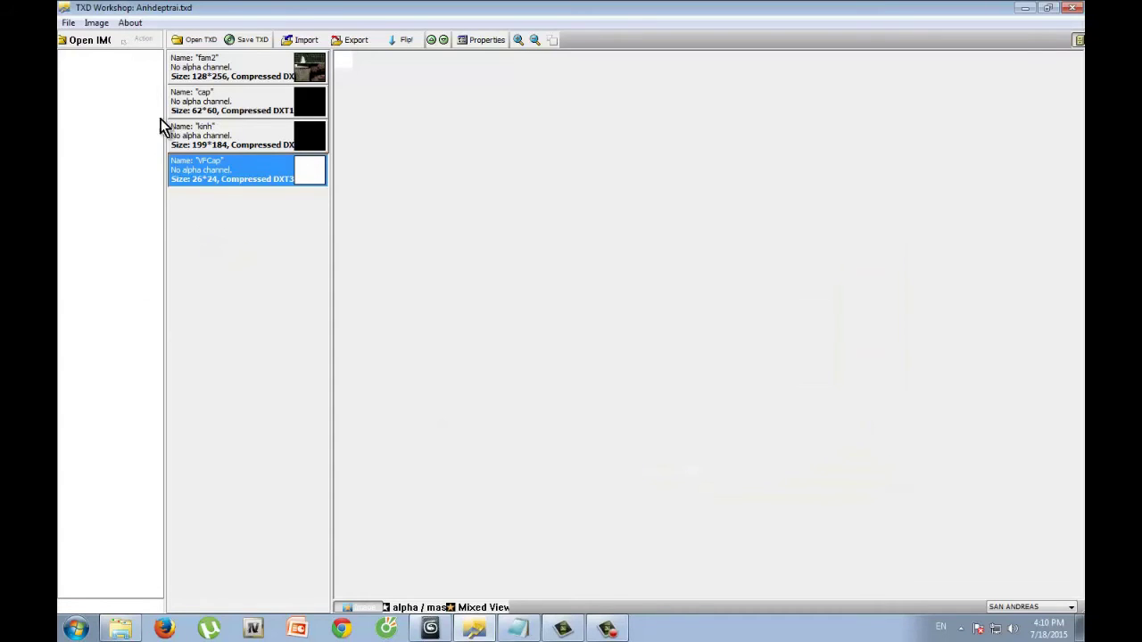
click(76, 628)
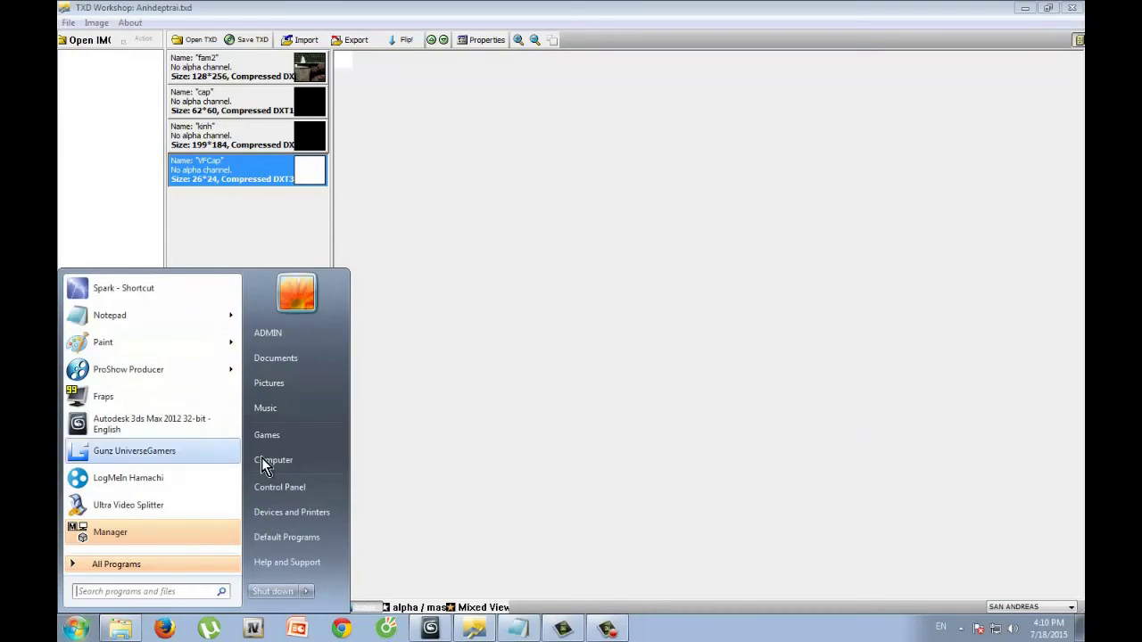
Rearrange the TXD Workshop and 3ds Max windows to reach the Spark archive tool
click(536, 402)
click(1025, 8)
click(1026, 39)
click(1053, 9)
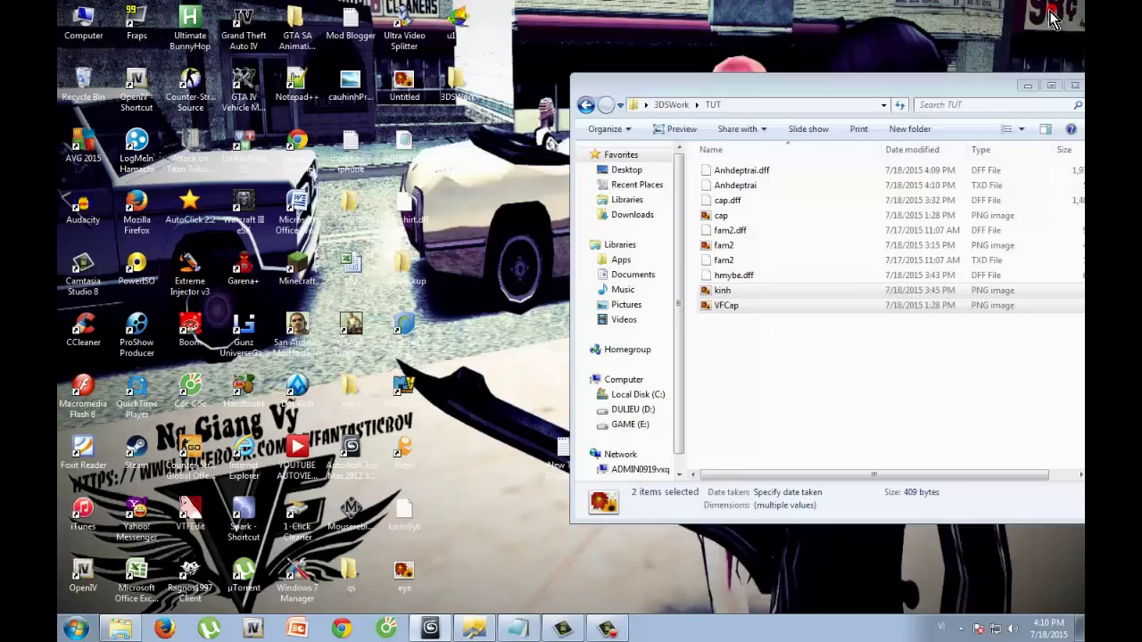
click(428, 629)
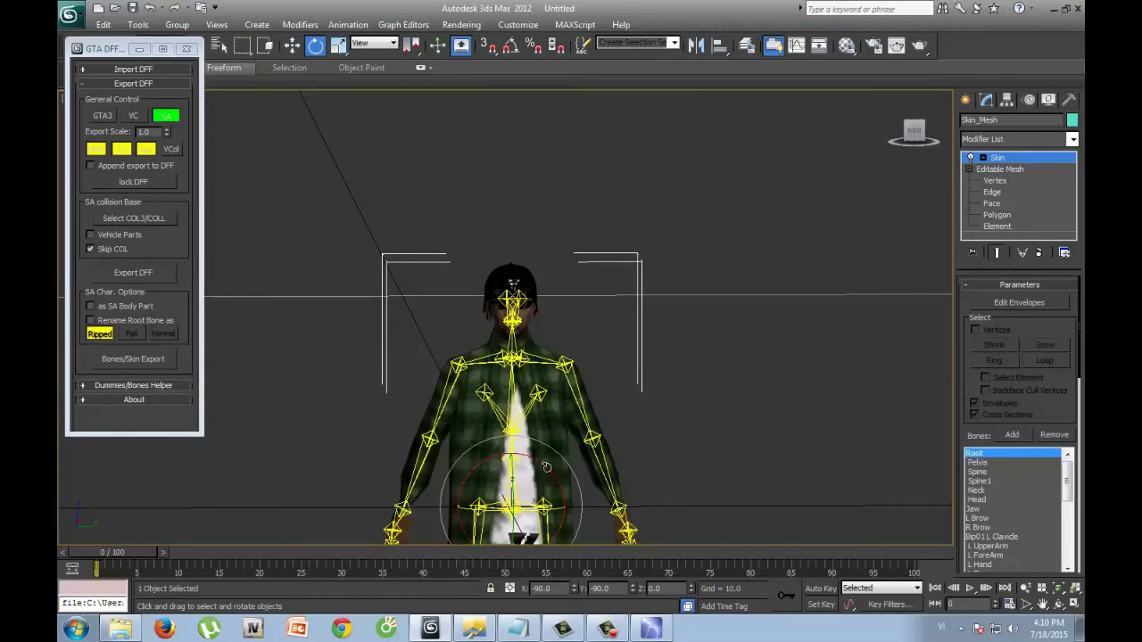
In Spark, open Skin.img from GAME (E:)\GTA SA Full\models
click(396, 157)
click(414, 192)
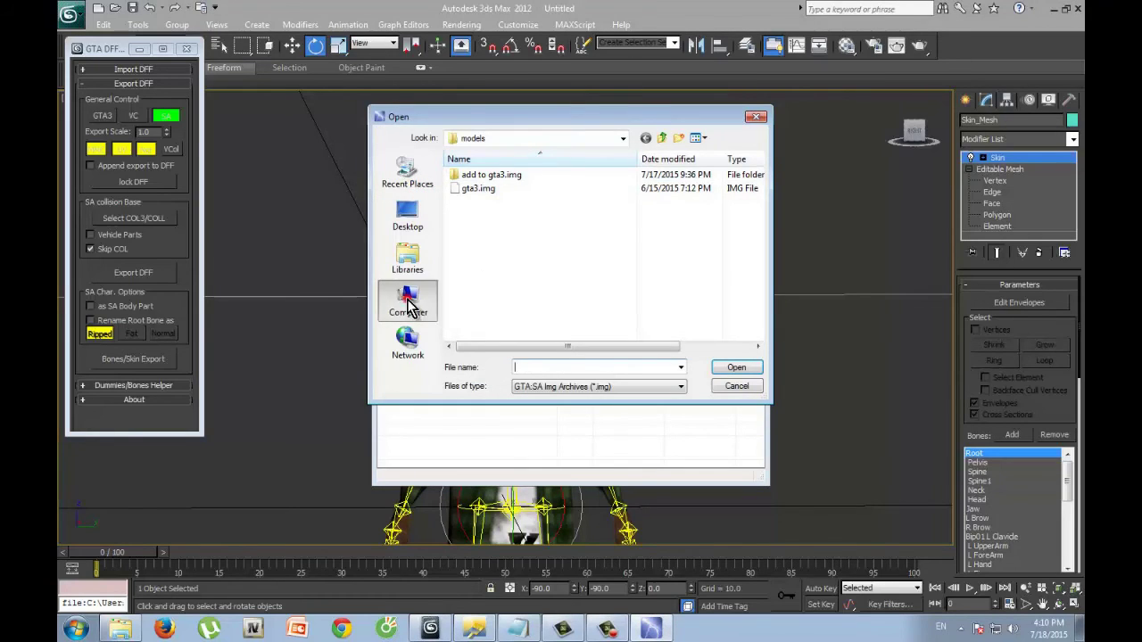
click(407, 296)
double_click(523, 258)
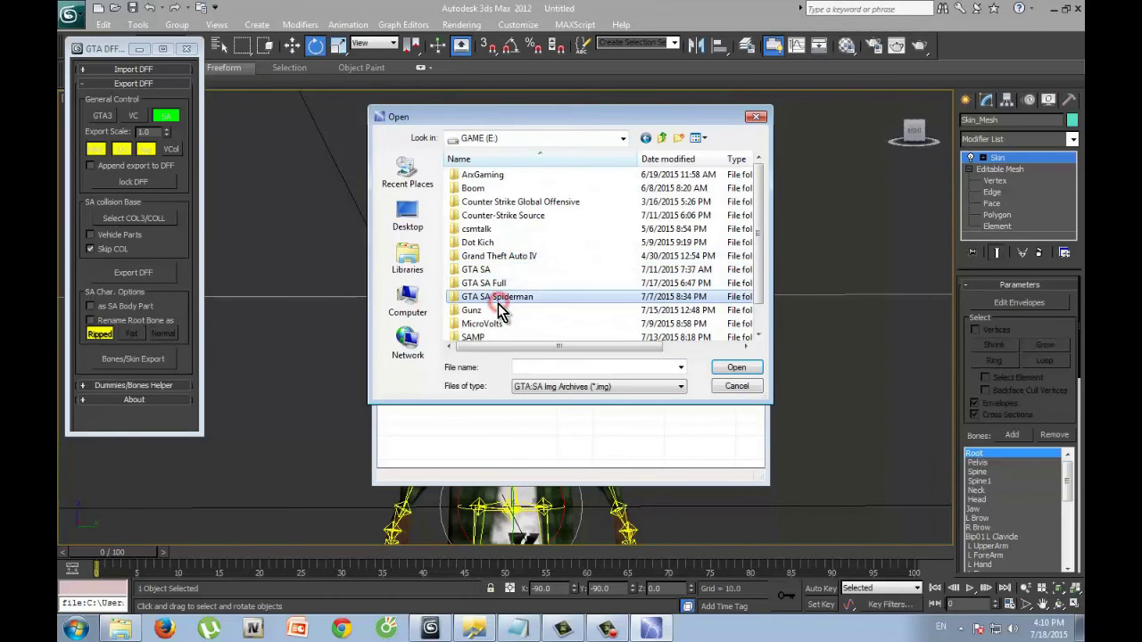
scroll(503, 287, down, 1)
double_click(494, 257)
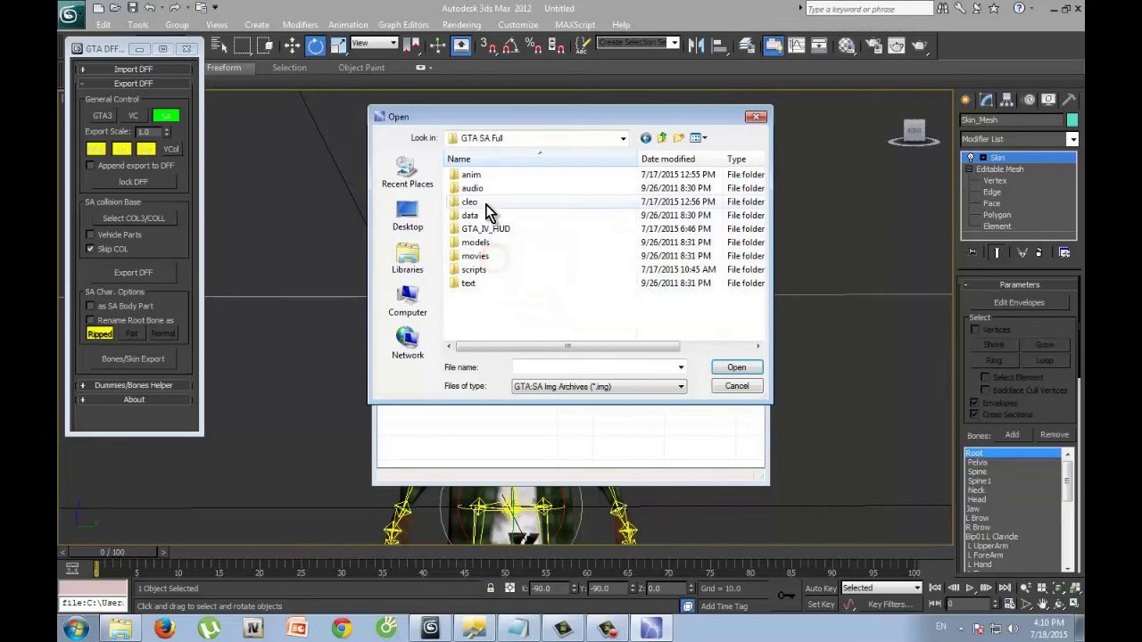
double_click(497, 250)
double_click(477, 200)
Add Anhdeptrai.dff and Anhdeptrai.txd from the TUT folder, save Skin.img, and close Spark
drag(509, 148, 386, 195)
click(132, 625)
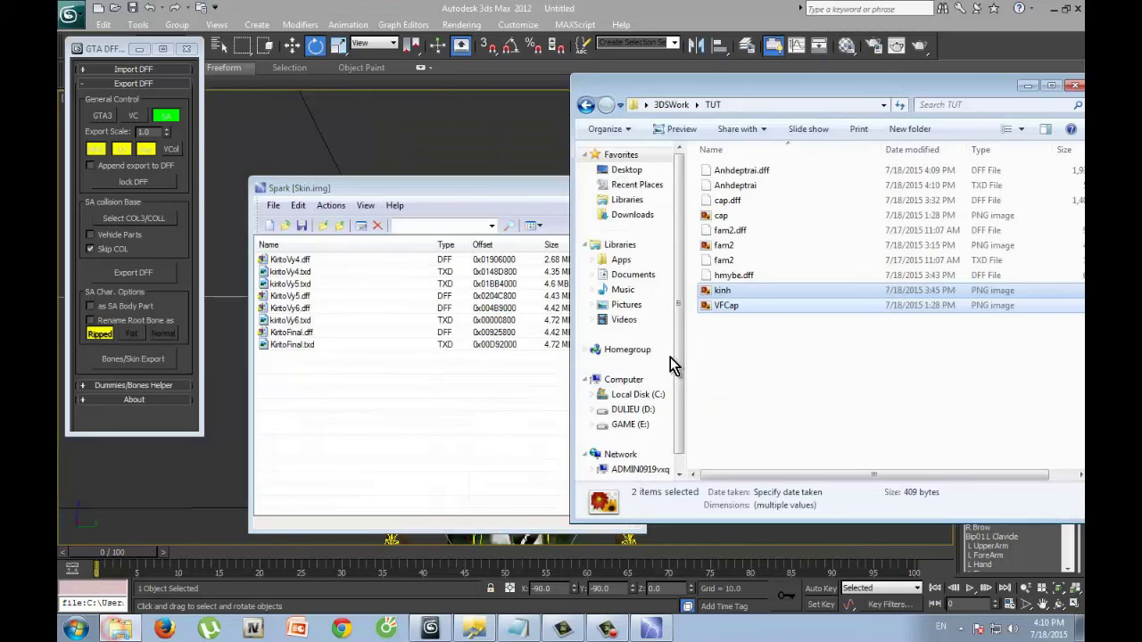
mouse_move(710, 198)
mouse_down()
mouse_move(687, 153)
mouse_move(378, 471)
mouse_up()
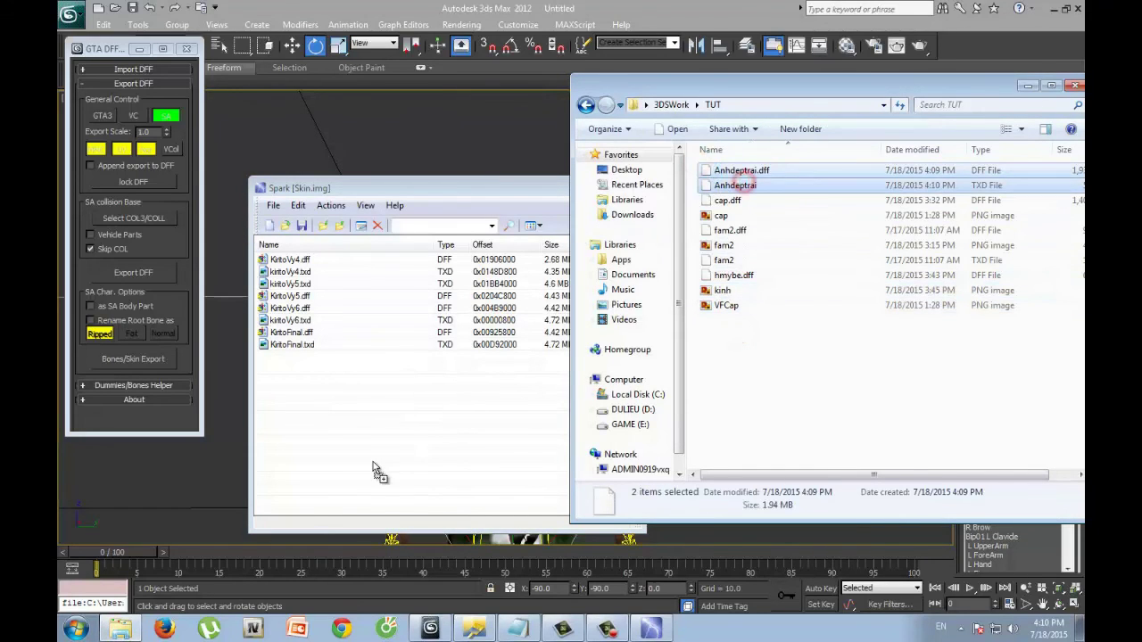
click(302, 224)
click(631, 188)
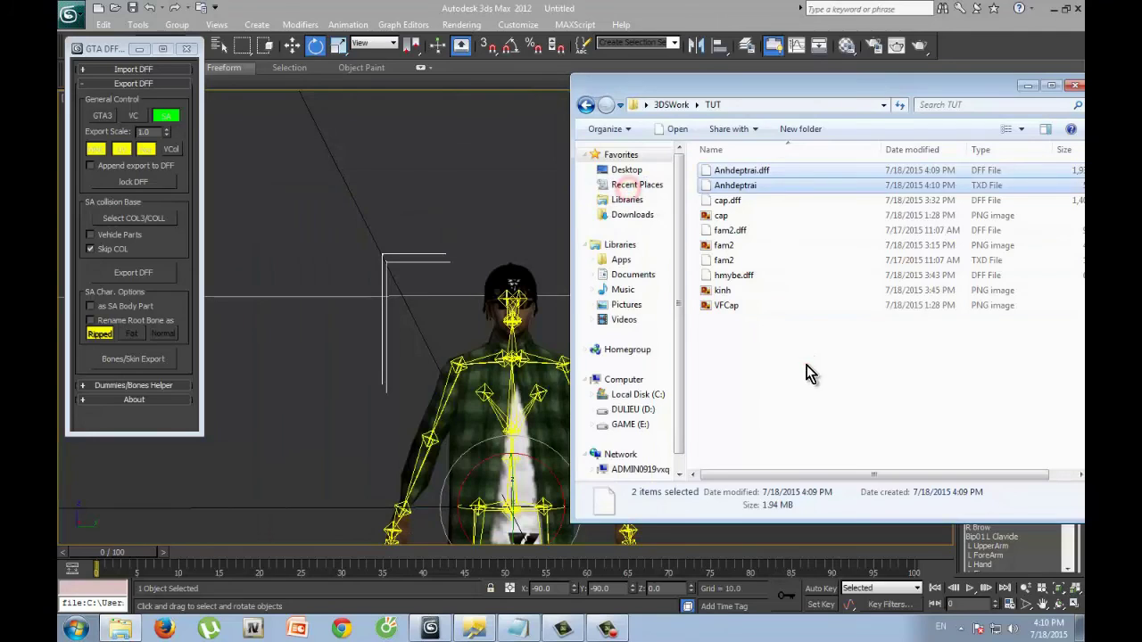
click(496, 207)
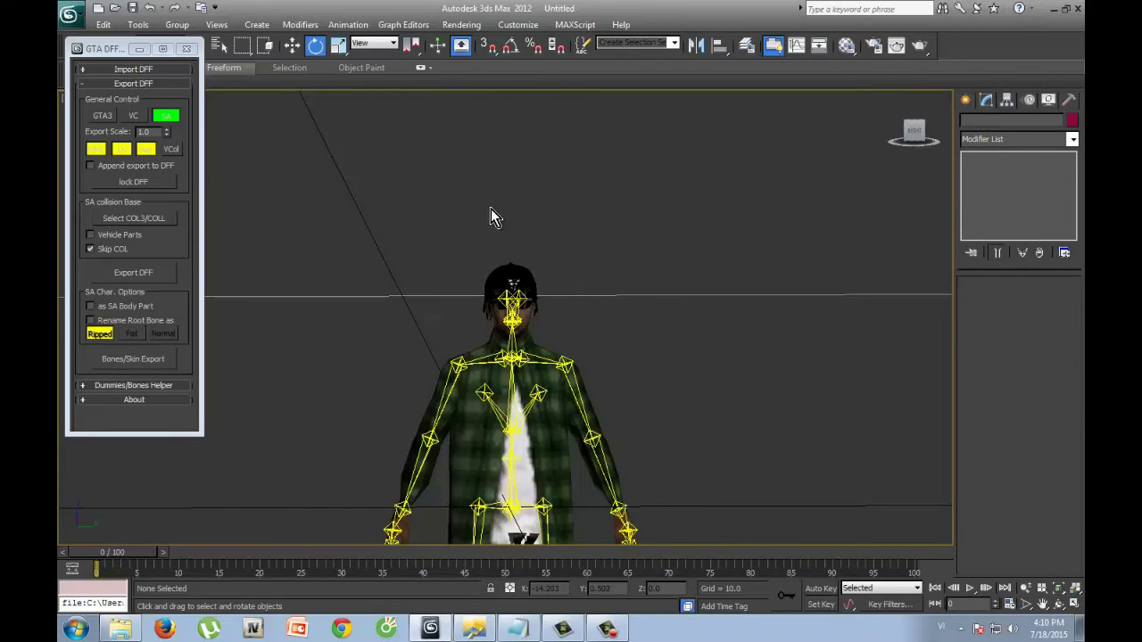
Add the line "Đã xong, anh đẹp trai đã hoàn tất :v" at the end of the Notepad notes
click(517, 628)
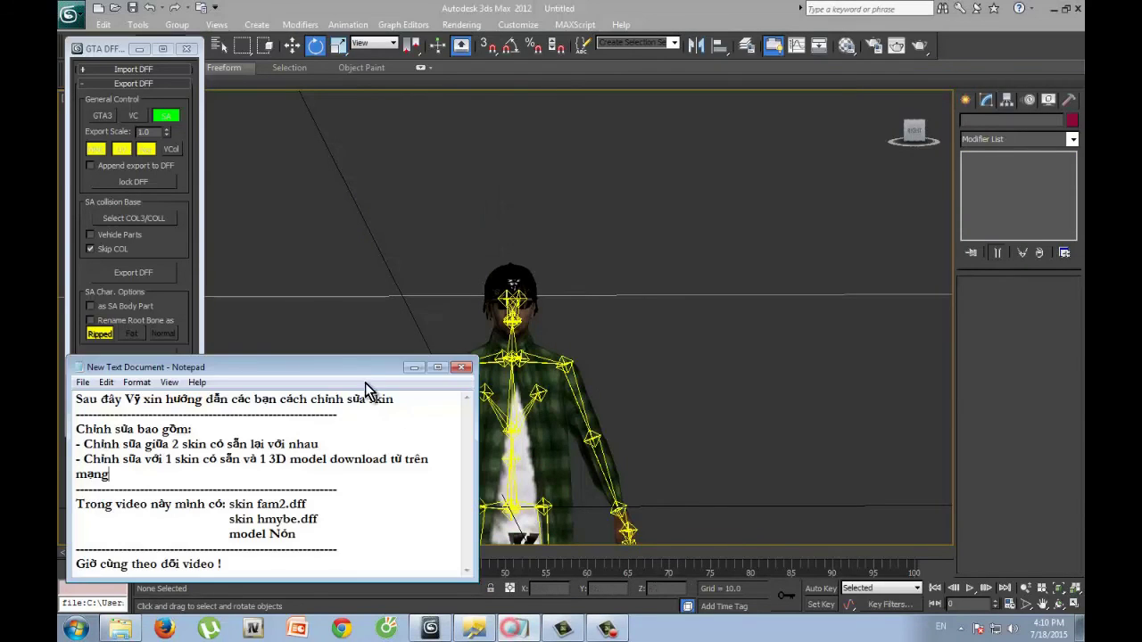
click(328, 555)
key(Return)
text(Đã xo)
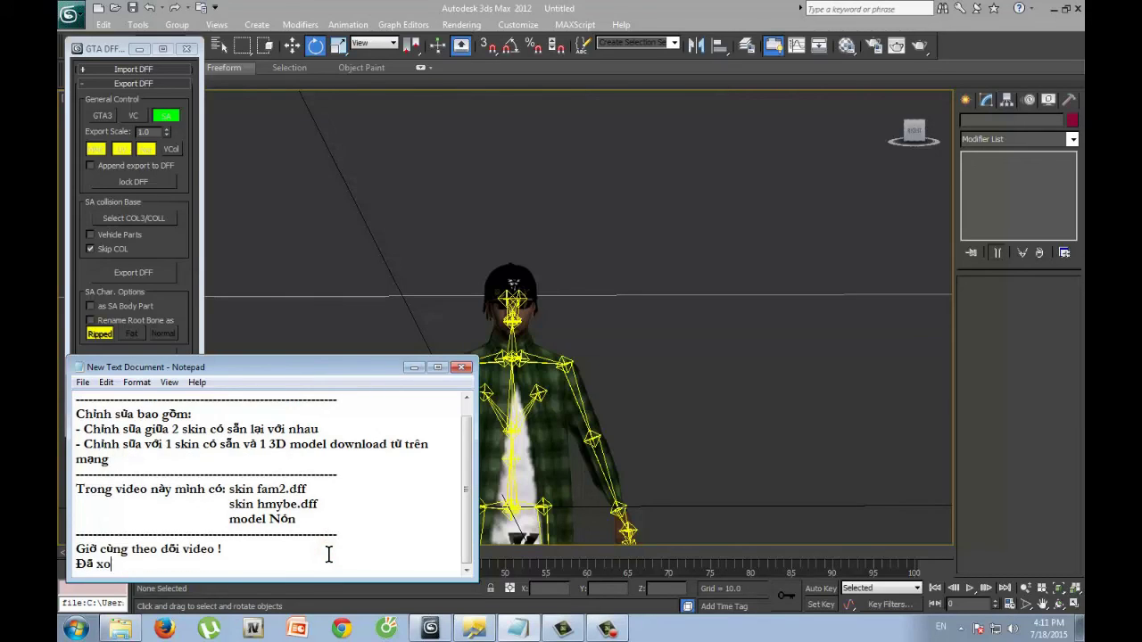
text(ng, anh đẹp trai đã hoàn tất :v)
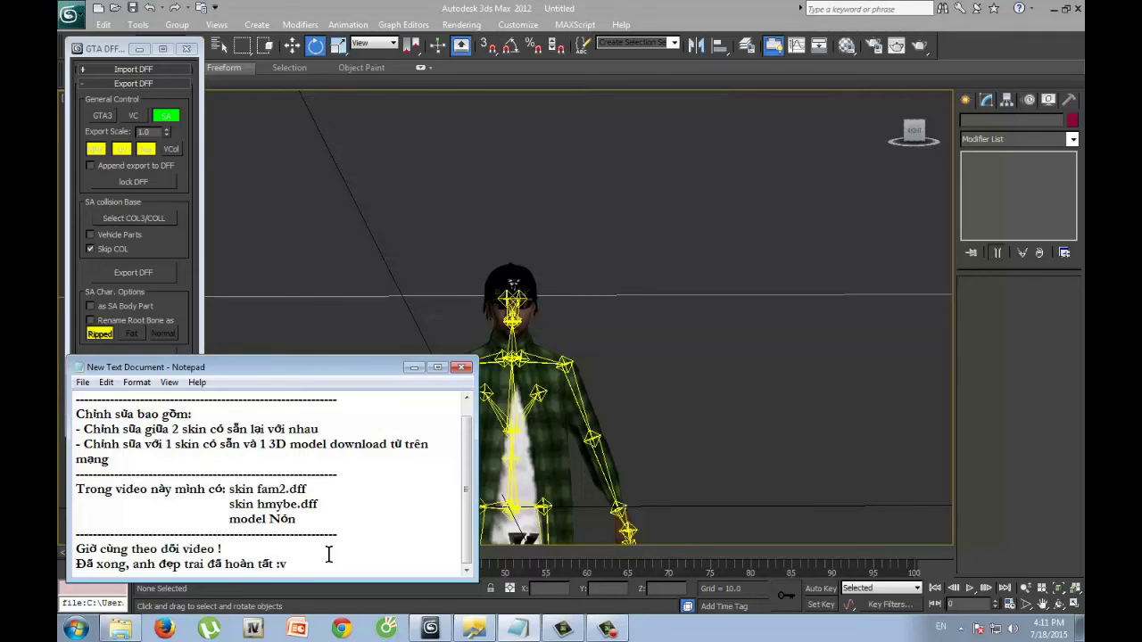
Add "Nhớ like và sub xD, hỏi gì thì comment dưới video" and sign off with "Thân!"
key(Return)
text(Nhớ like và sub)
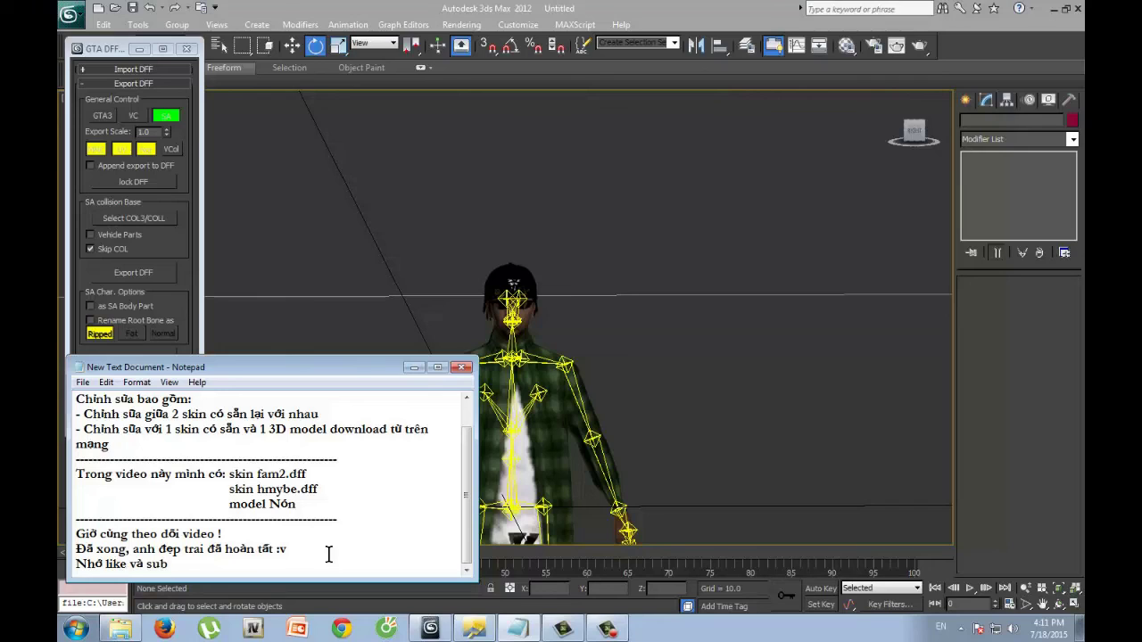
text( xD, hỏi gì thì comment dưới video)
key(Return)
text(ân!)
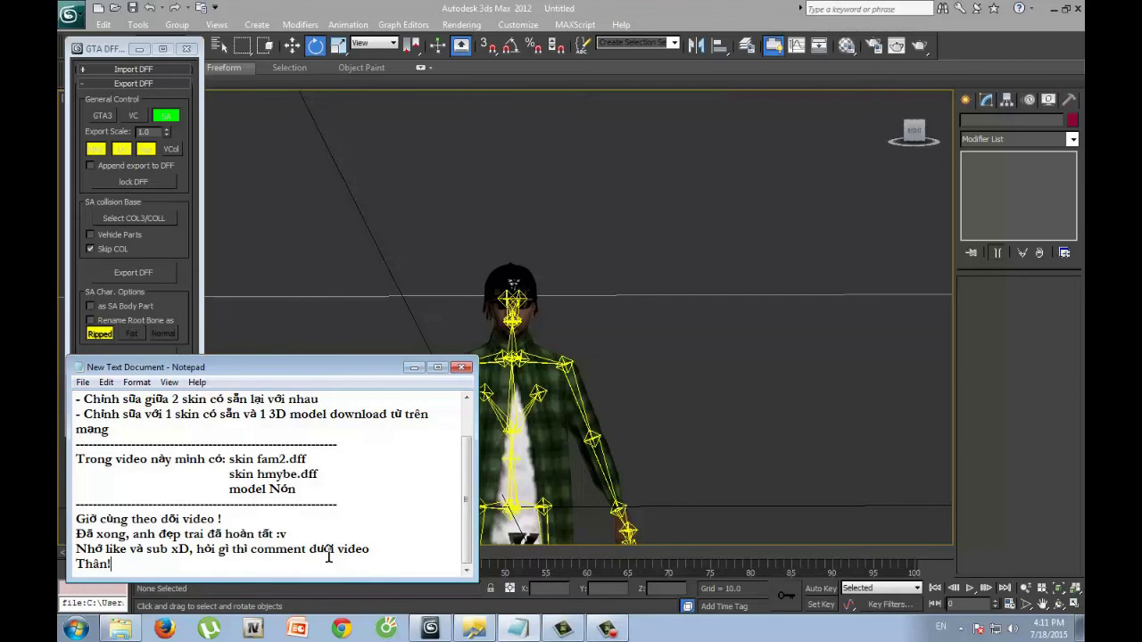